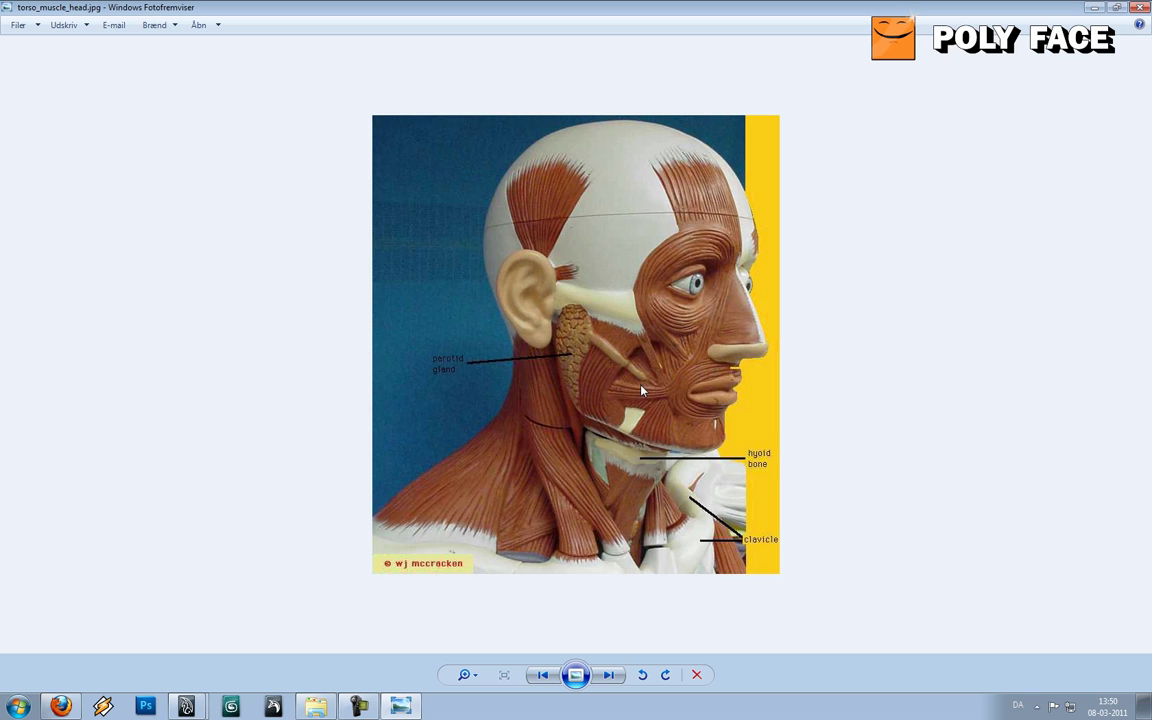
Look through the head and neck muscle reference images up to neck muscles emma thompson.jpg, and close the viewer
{"action": "left_click", "coordinate": [596, 678]}
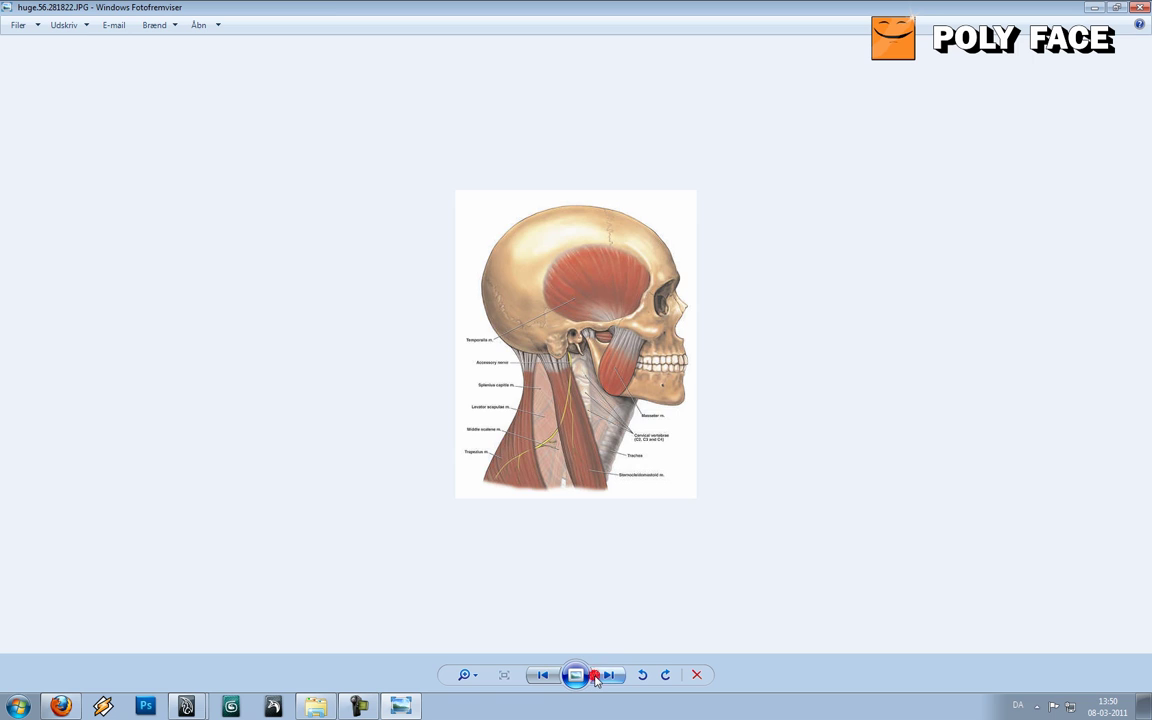
{"action": "left_click", "coordinate": [596, 678]}
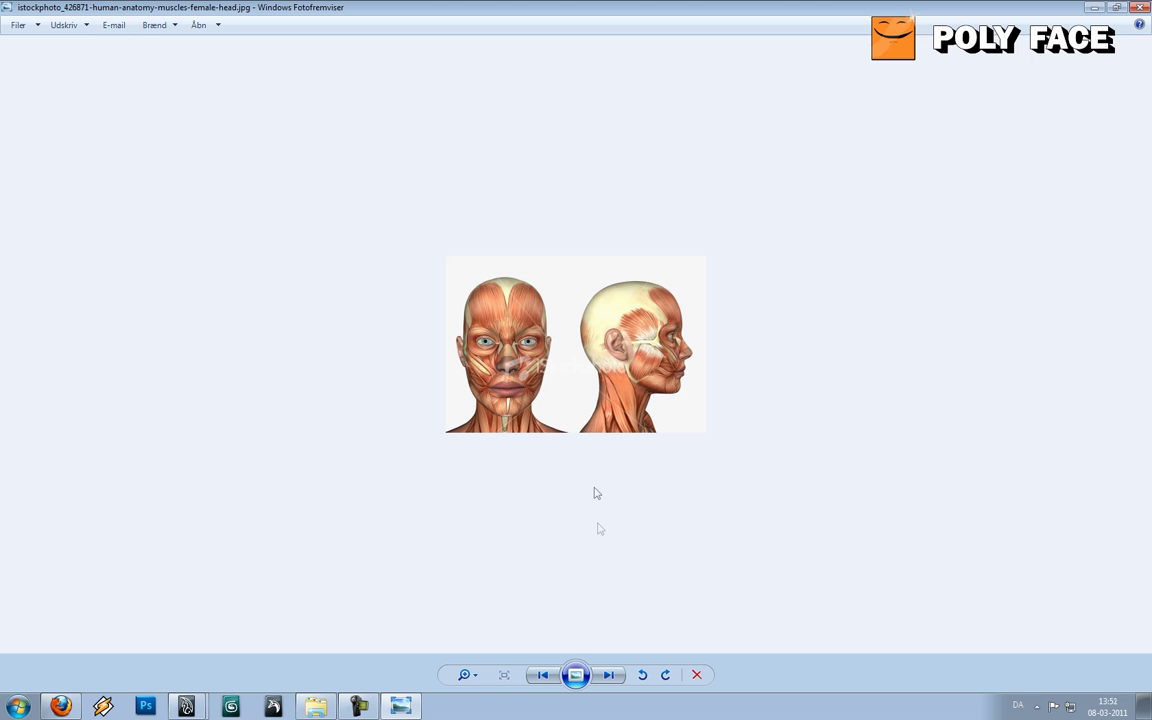
{"action": "left_click", "coordinate": [606, 672]}
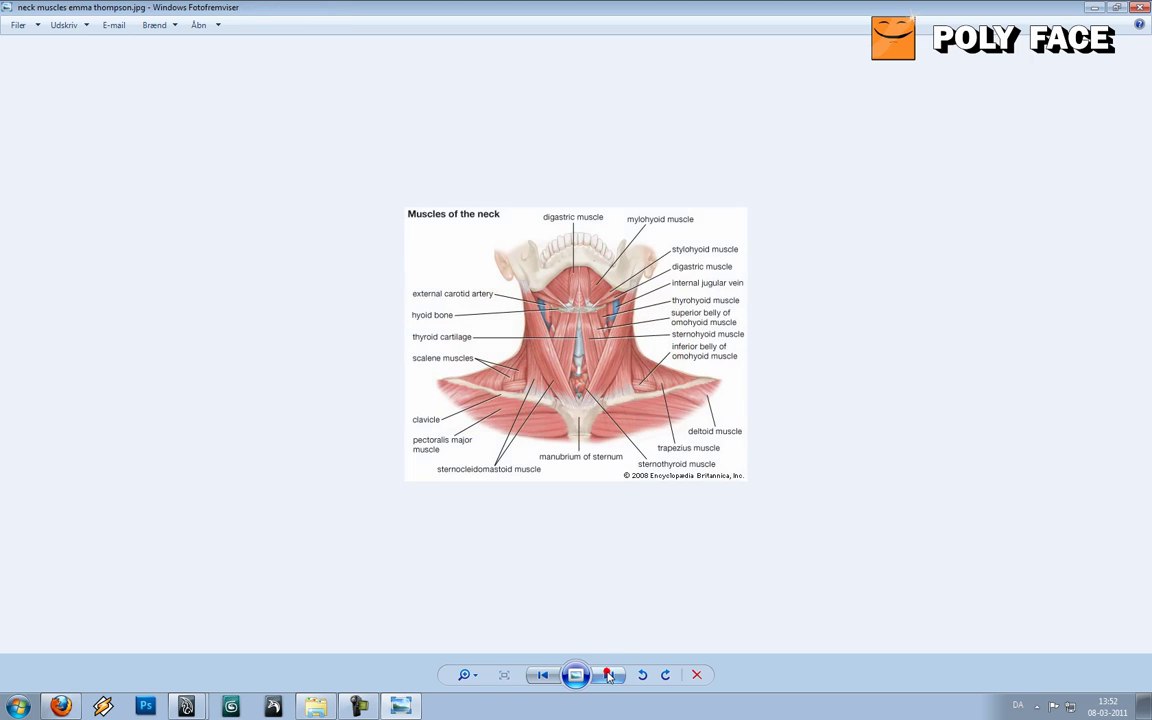
{"action": "left_click", "coordinate": [1139, 7]}
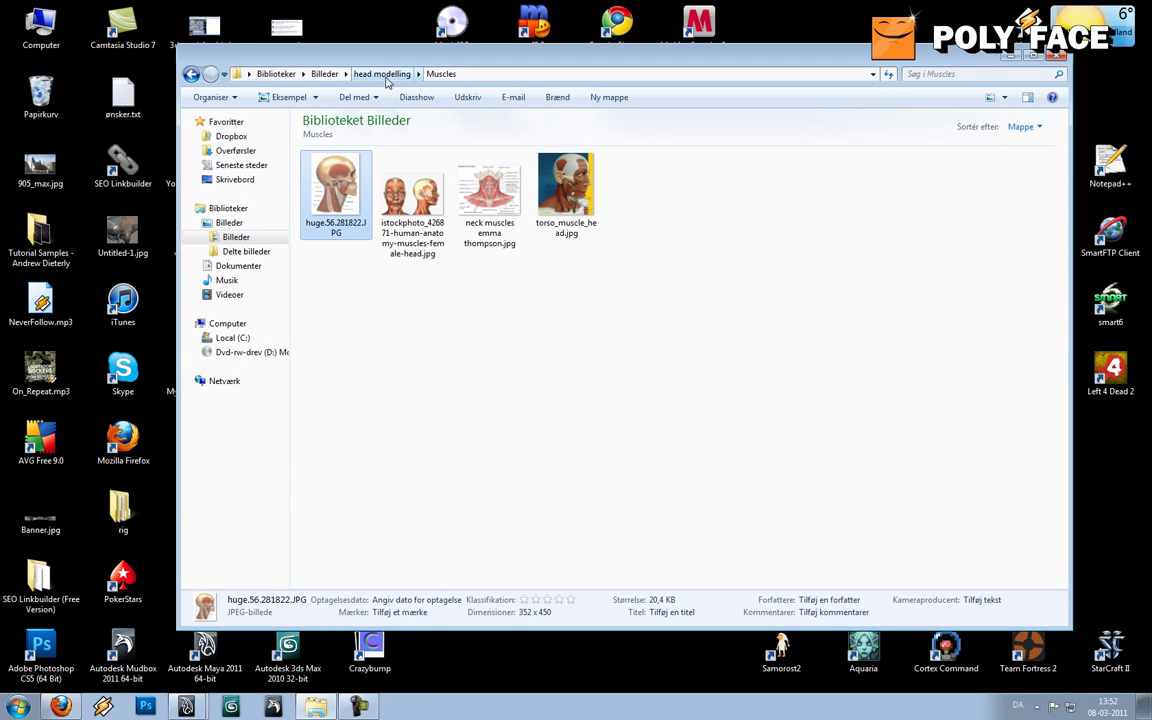
Go up to the head modelling folder and open 3d_head_2.jpg
{"action": "left_click", "coordinate": [384, 74]}
{"action": "left_click", "coordinate": [472, 402]}
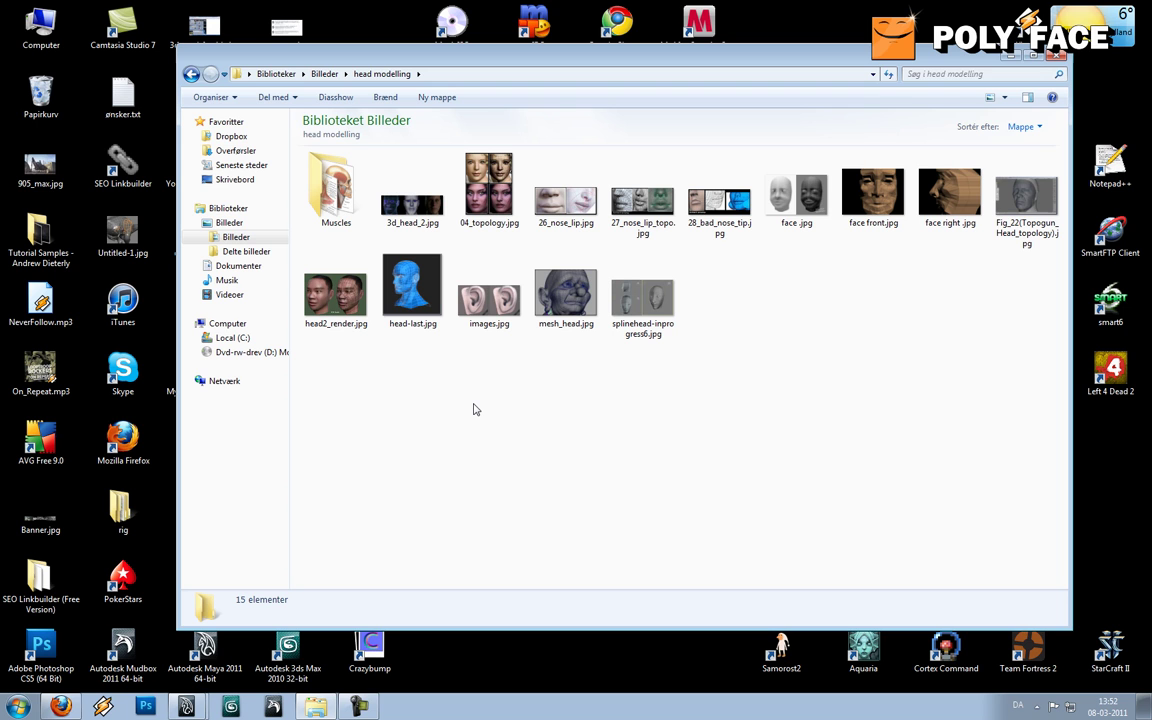
{"action": "double_click", "coordinate": [421, 211]}
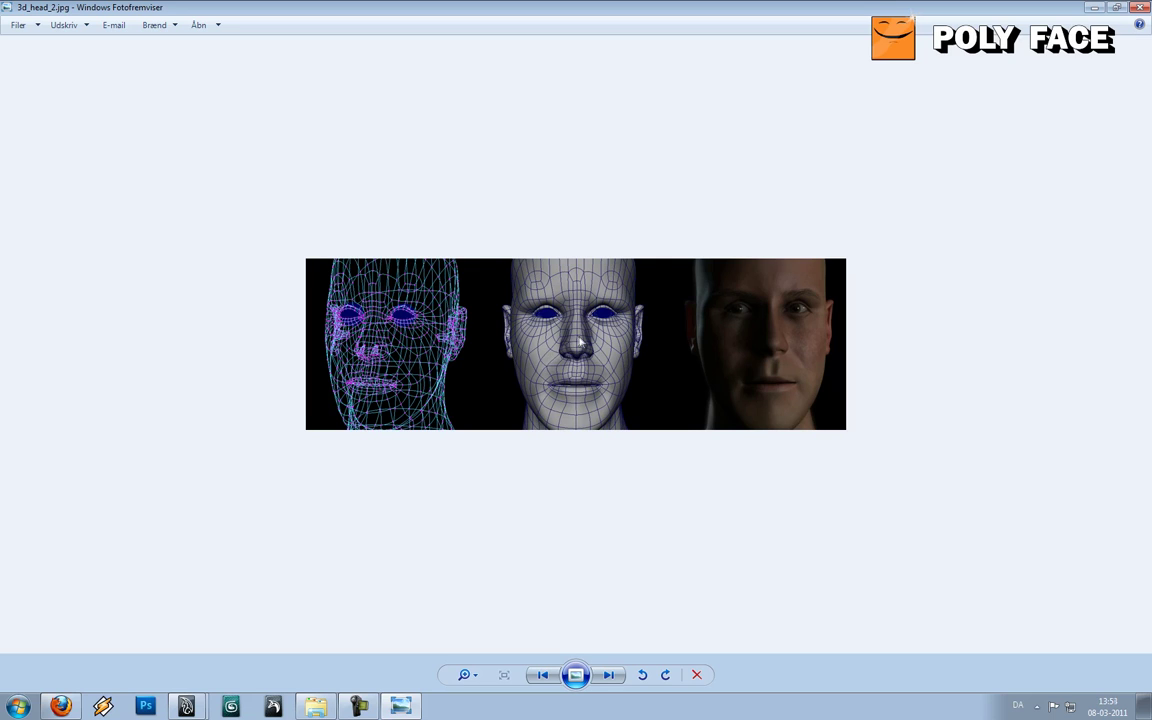
View the face and nose-lip topology references from 04_topology.jpg through 28_bad_nose_tip.jpg
{"action": "left_click", "coordinate": [608, 675]}
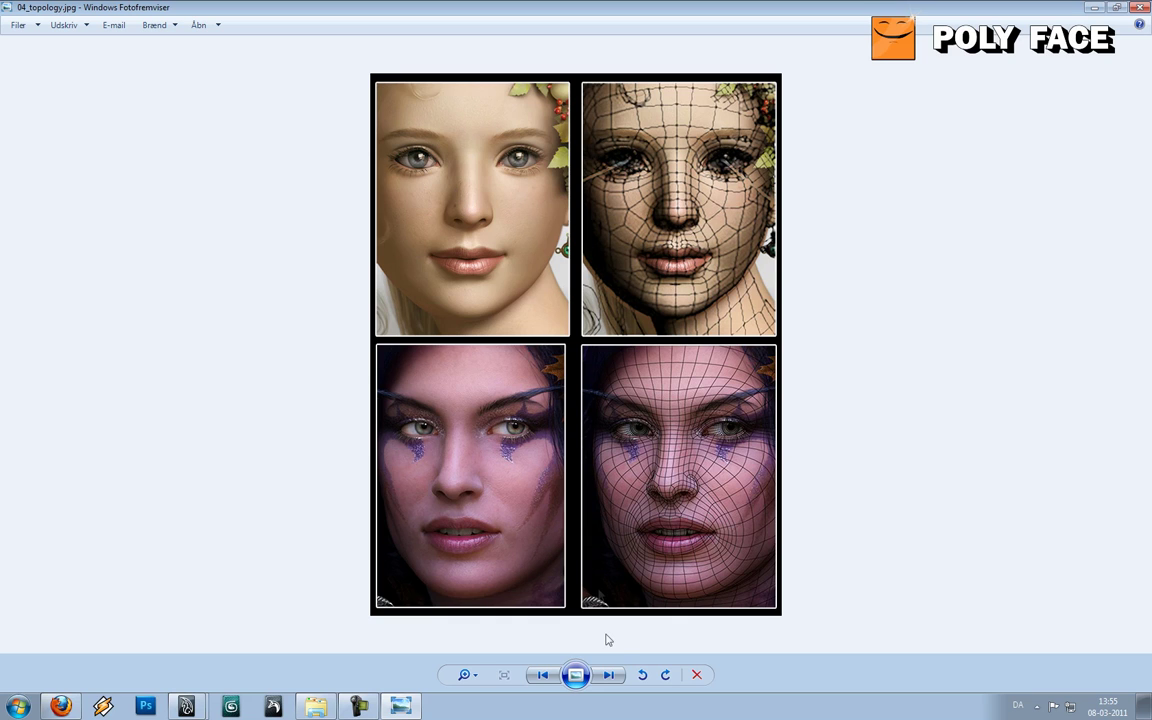
{"action": "left_click", "coordinate": [612, 675]}
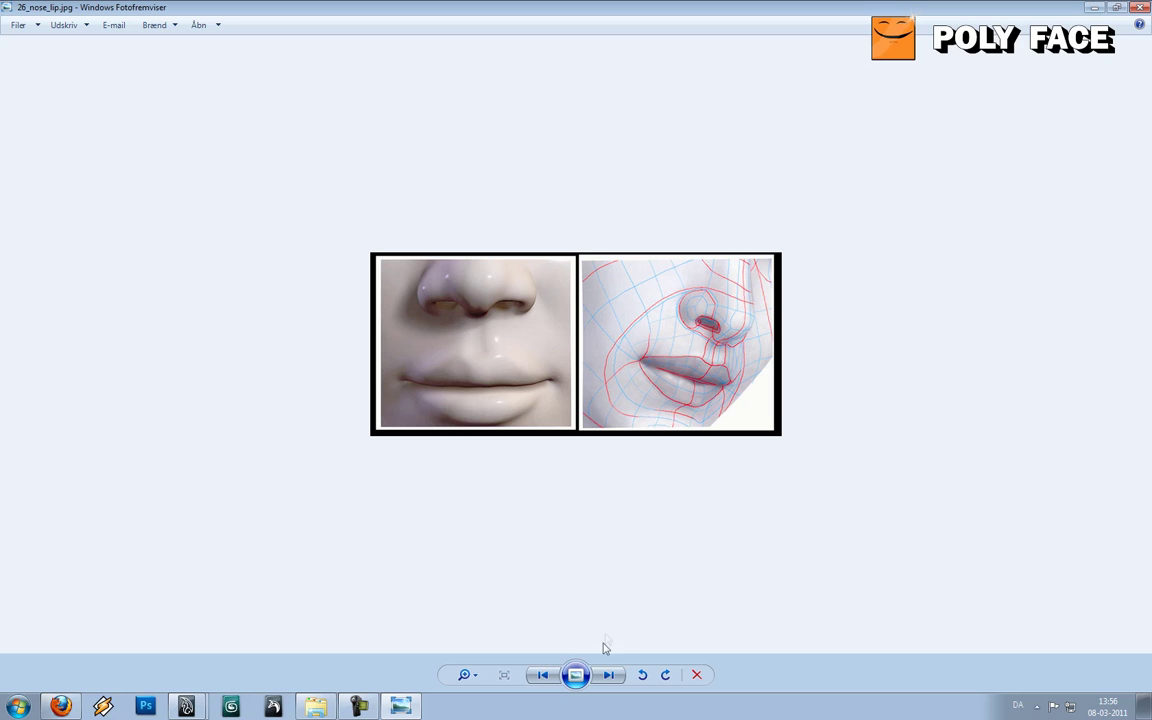
{"action": "left_click", "coordinate": [607, 675]}
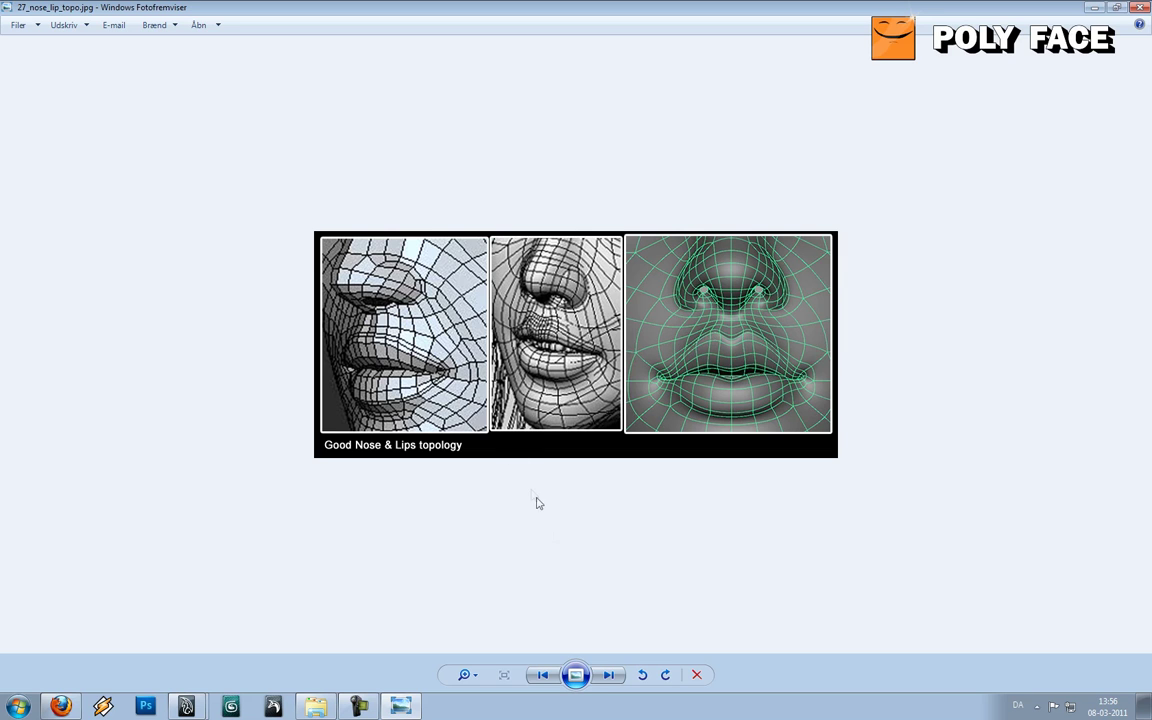
{"action": "left_click", "coordinate": [607, 675]}
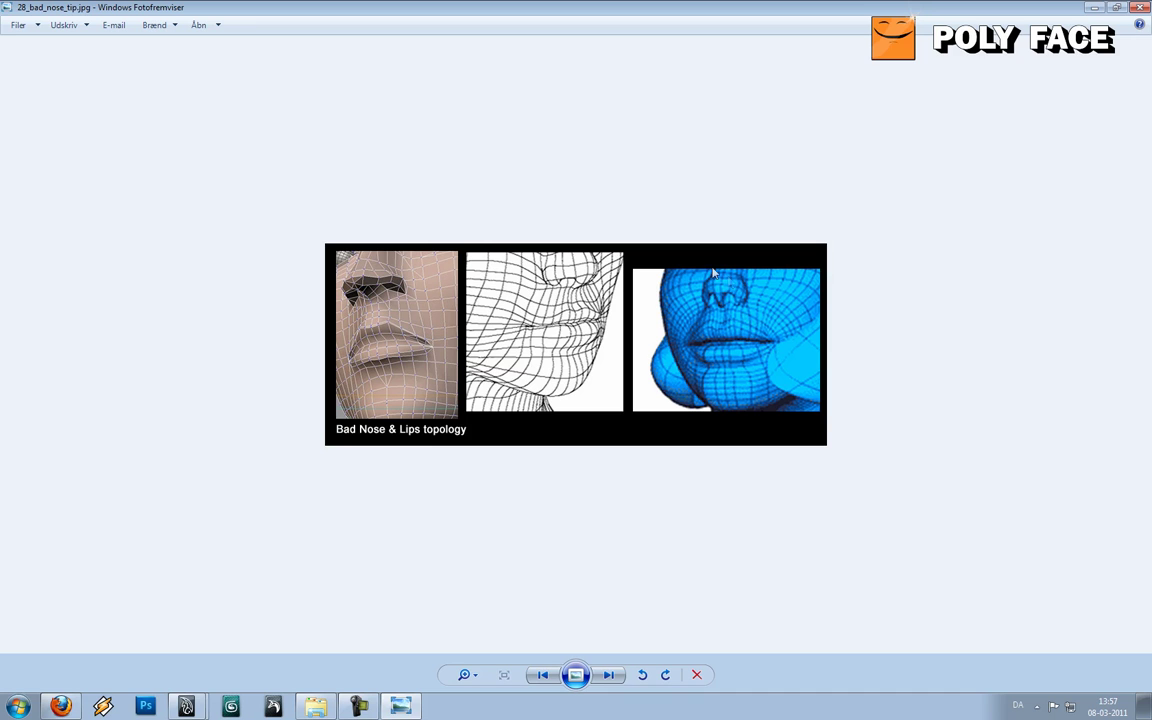
Display the face .jpg reference and enlarge it to inspect the wireframe
{"action": "left_click", "coordinate": [606, 676]}
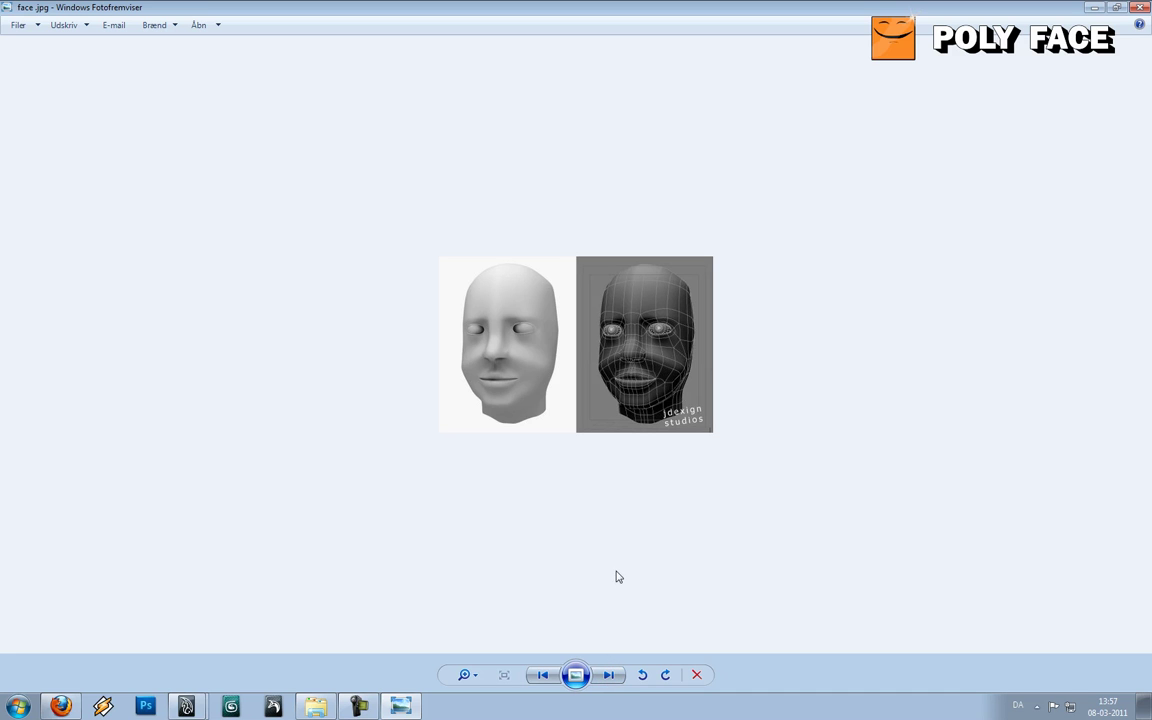
{"action": "left_click", "coordinate": [475, 675]}
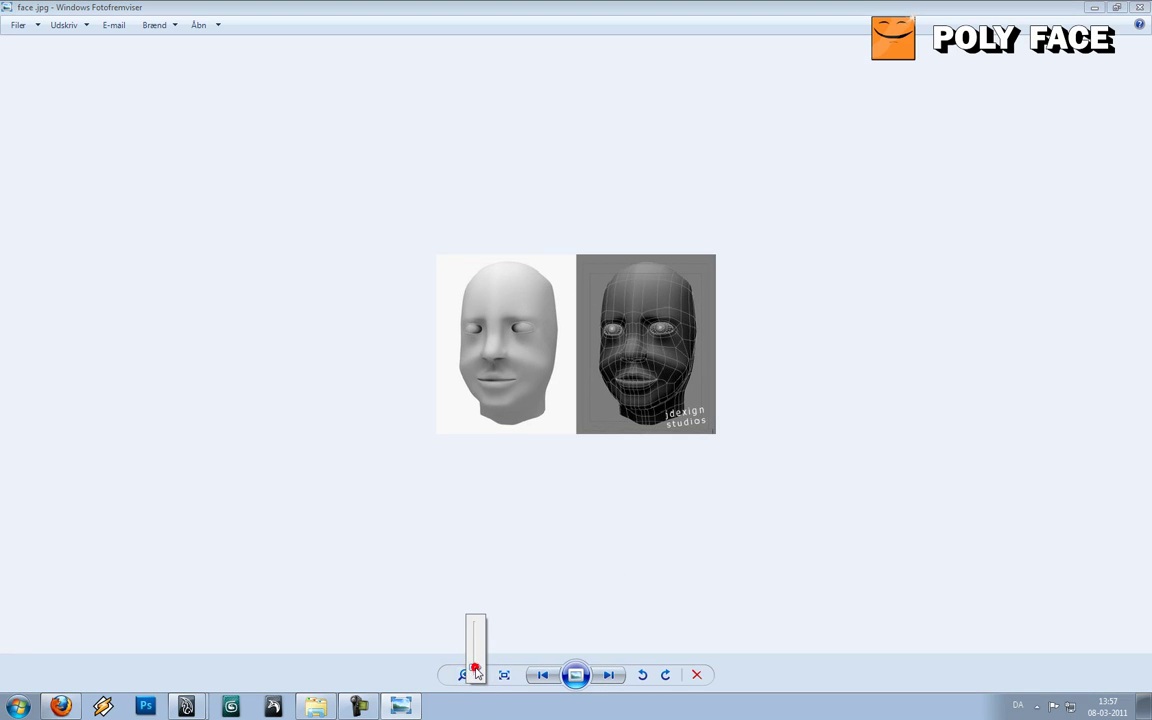
{"action": "left_click", "coordinate": [475, 668]}
{"action": "left_click", "coordinate": [475, 667]}
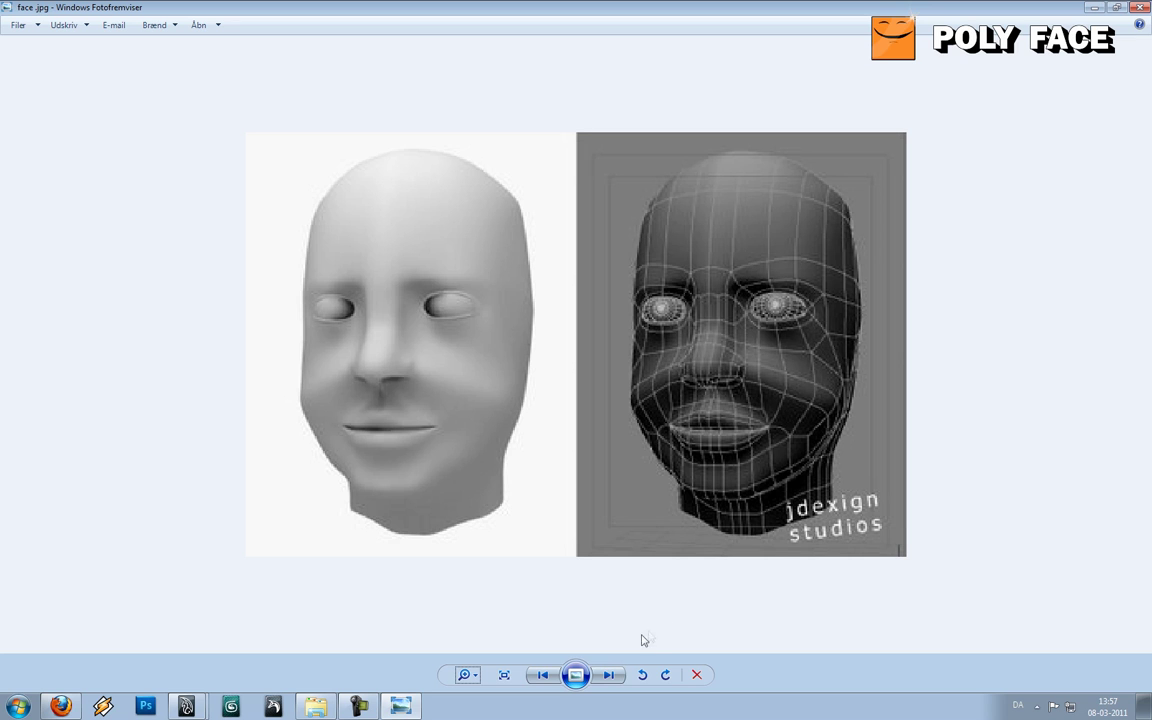
Compare the face front.jpg and face right .jpg meshes, and bring up the Topogun head topology image
{"action": "left_click", "coordinate": [612, 675]}
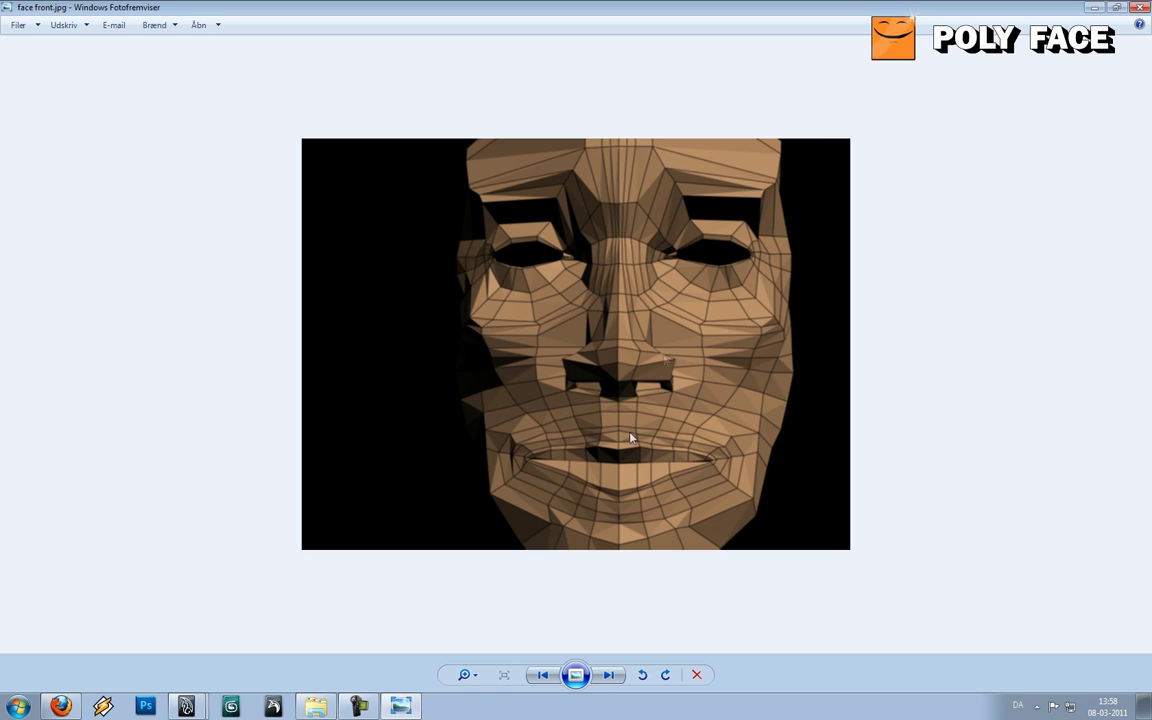
{"action": "left_click", "coordinate": [612, 675]}
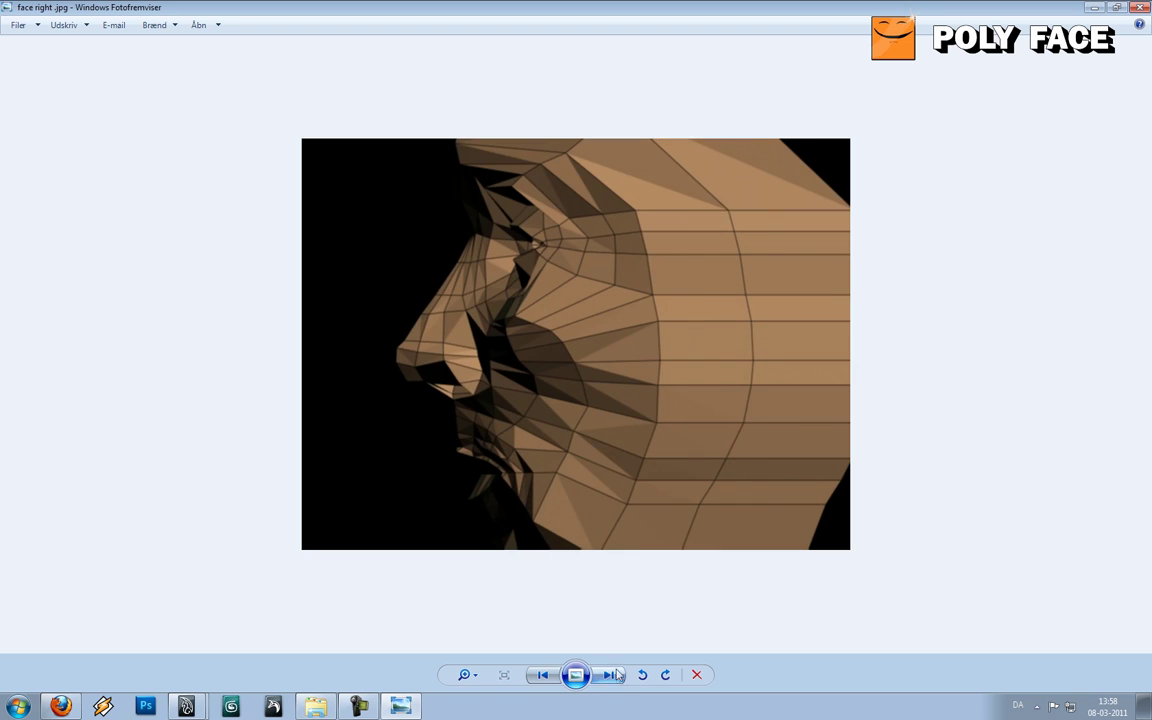
{"action": "left_click", "coordinate": [612, 675]}
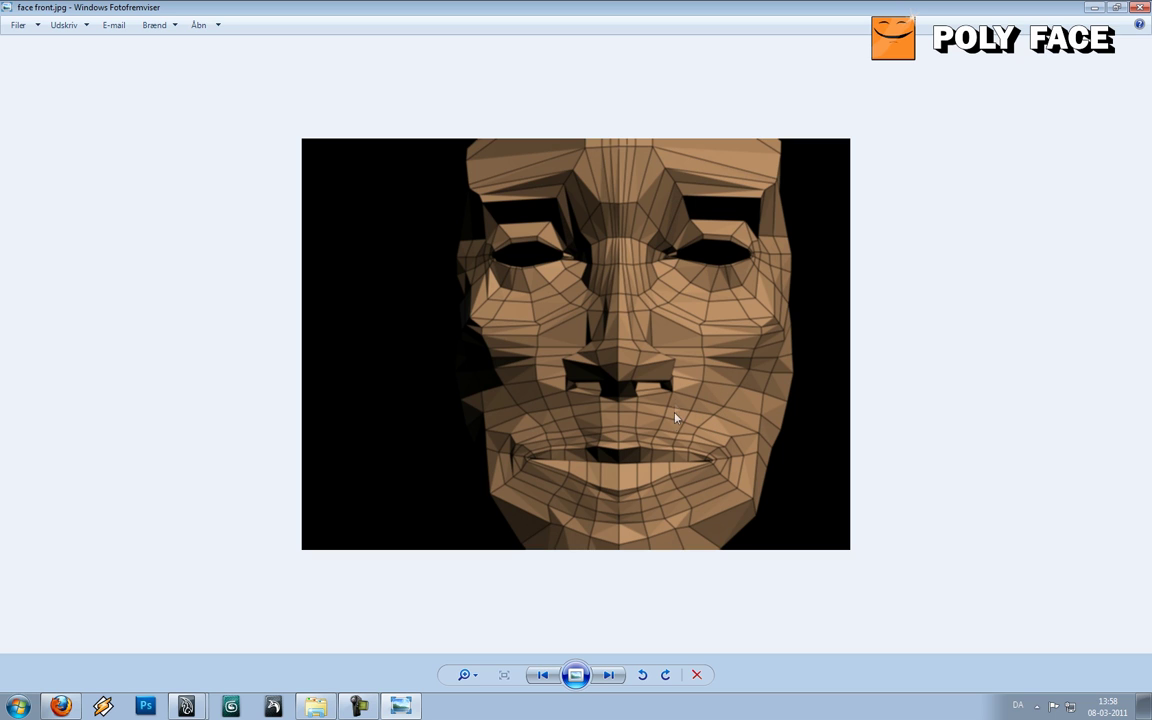
{"action": "left_click", "coordinate": [608, 675]}
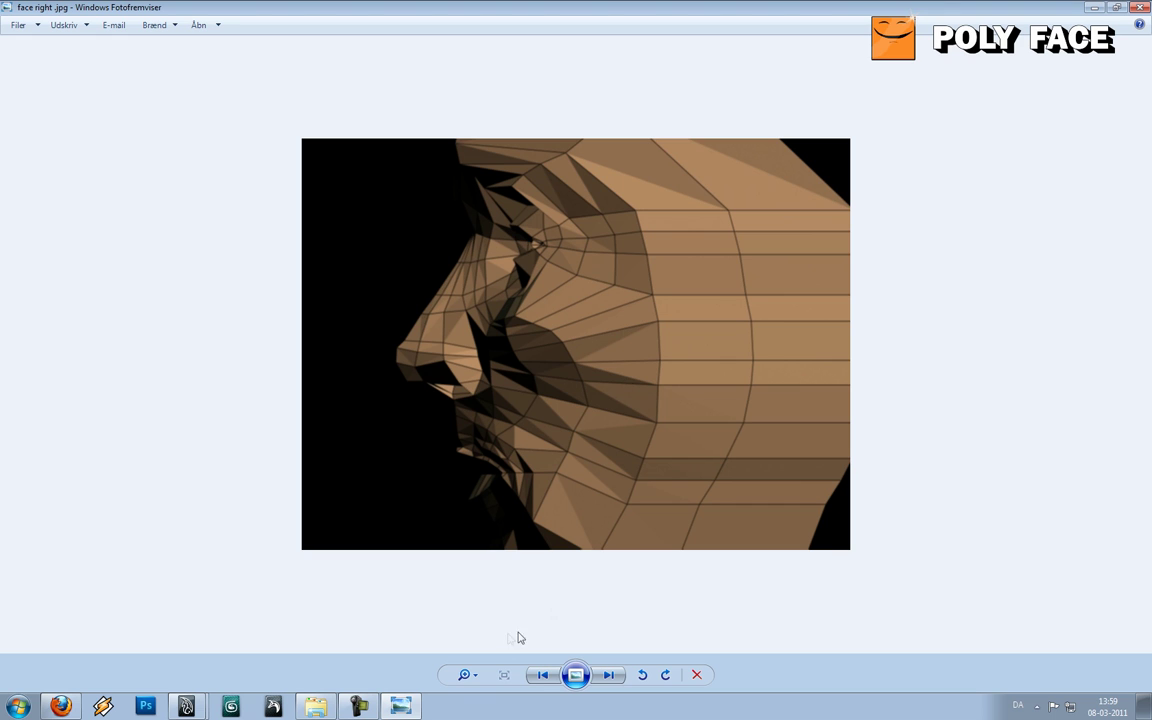
{"action": "left_click", "coordinate": [608, 675]}
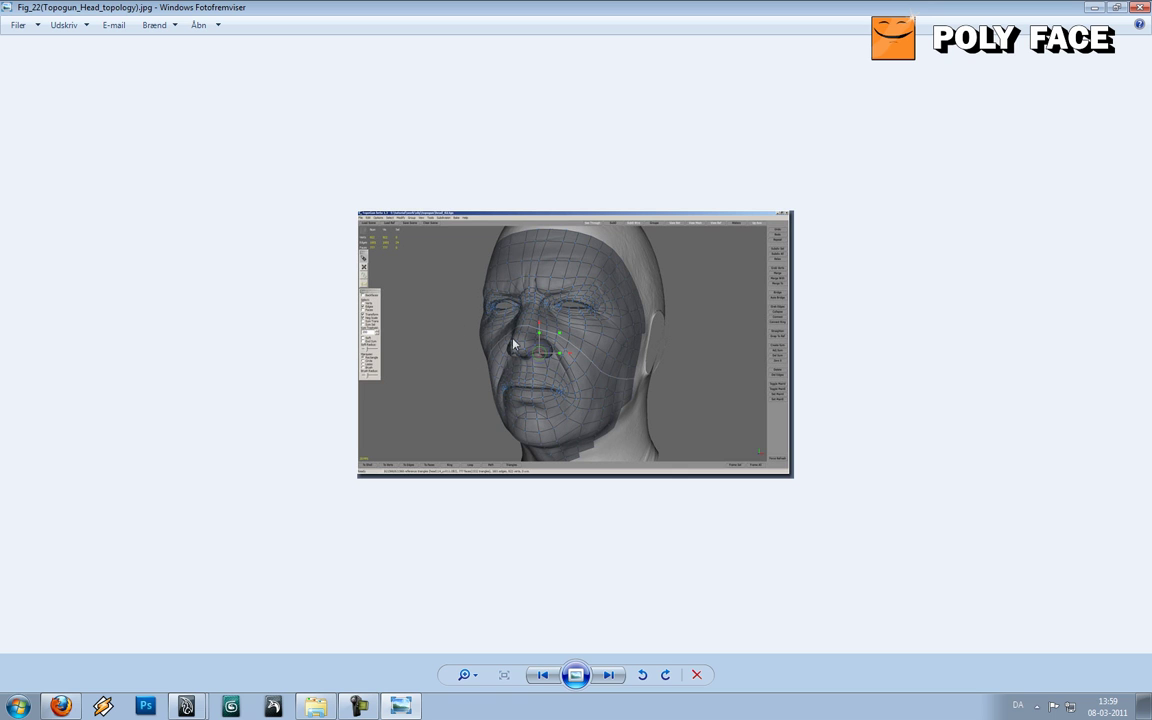
View head2_render.jpg and head-last.jpg, and enlarge the ear topology in images.jpg
{"action": "left_click", "coordinate": [605, 675]}
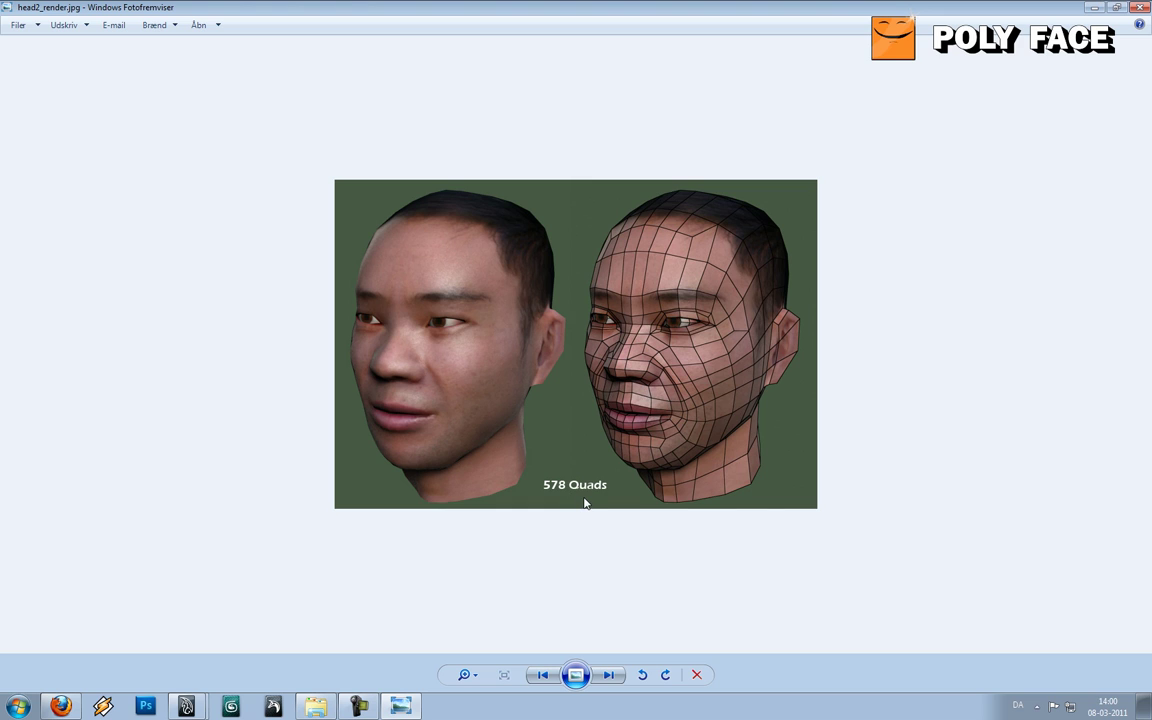
{"action": "left_click", "coordinate": [617, 677]}
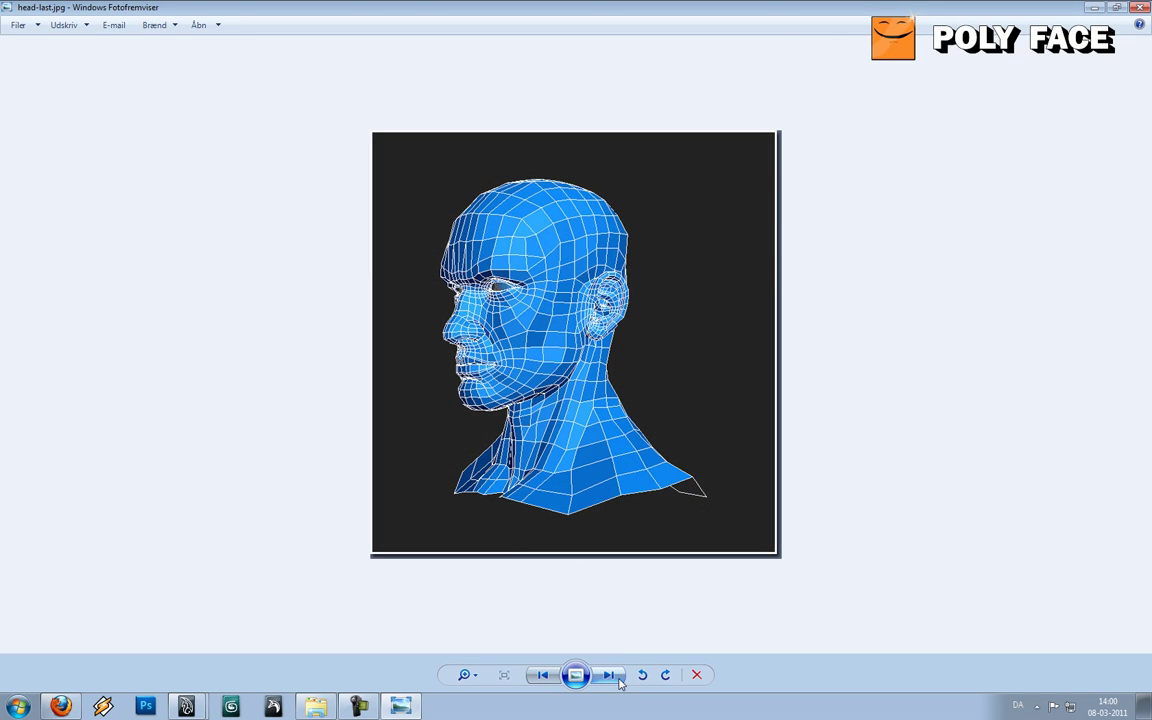
{"action": "left_click", "coordinate": [617, 677]}
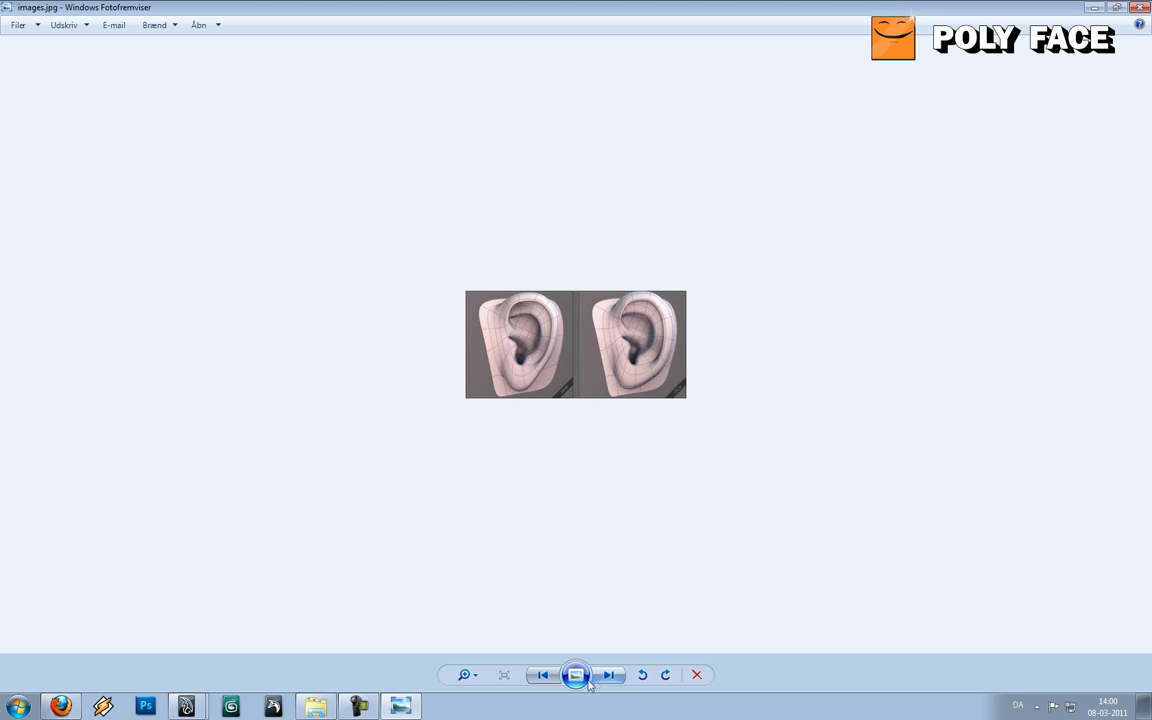
{"action": "left_click_drag", "start_coordinate": [464, 675], "coordinate": [465, 670]}
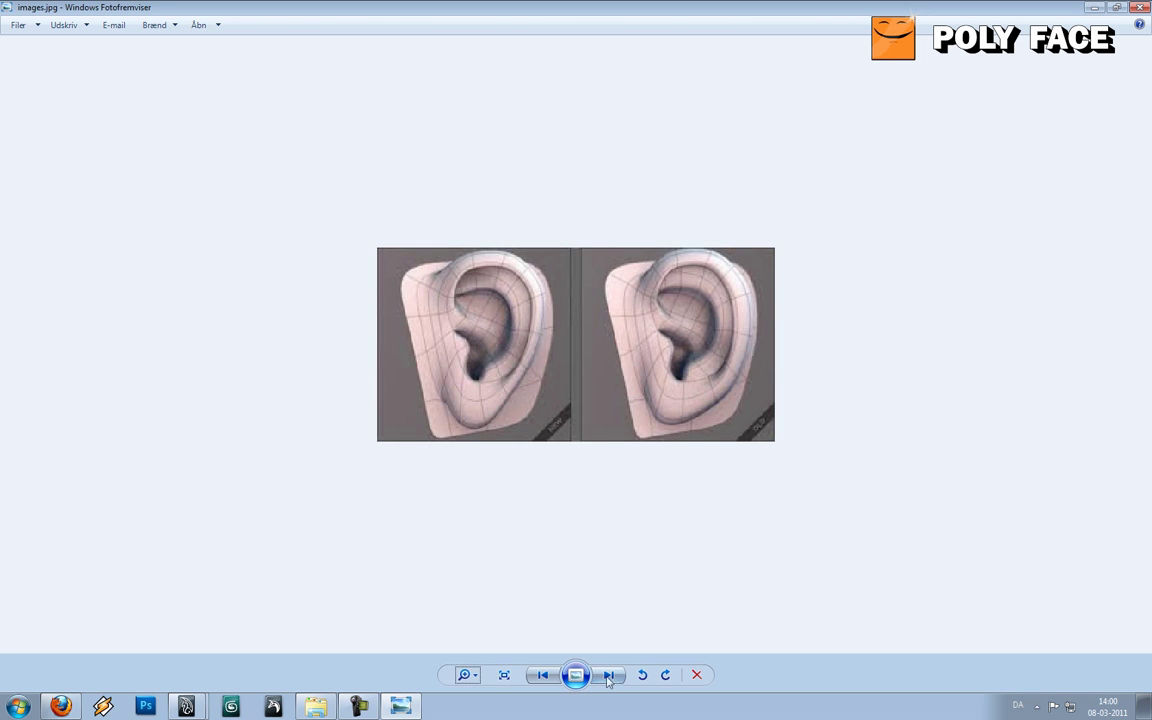
View mesh_head.jpg and splinehead-inprogress6.jpg, and close the image viewer
{"action": "left_click", "coordinate": [612, 677]}
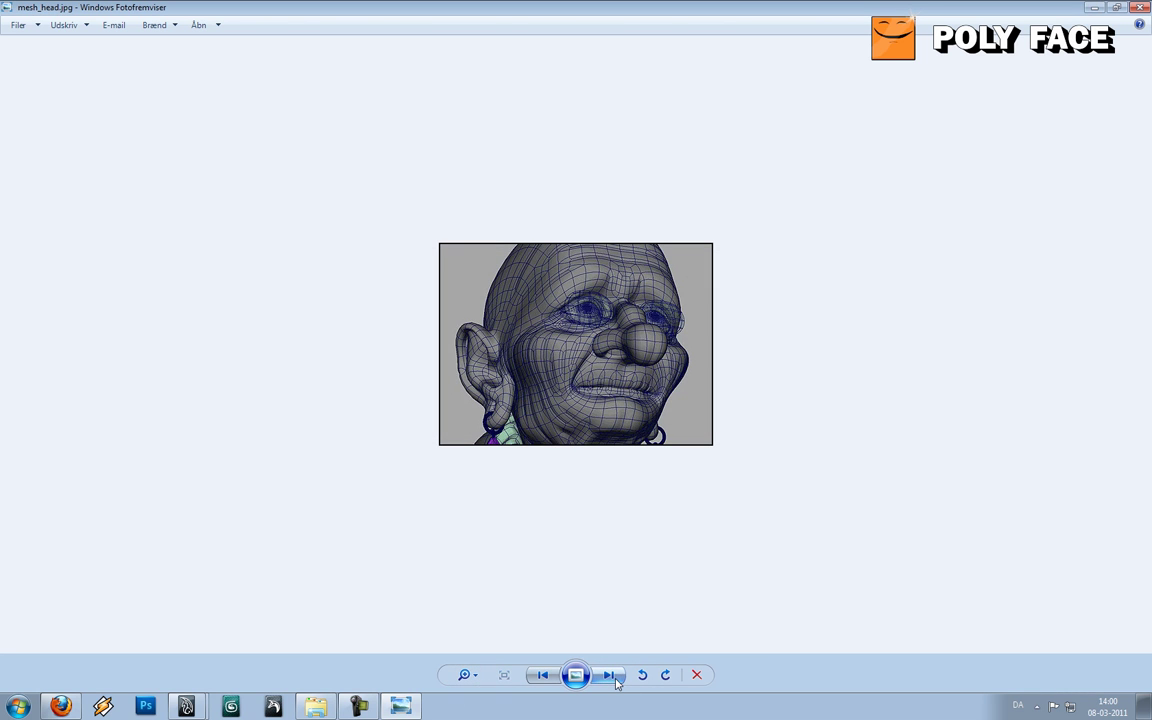
{"action": "left_click", "coordinate": [609, 676]}
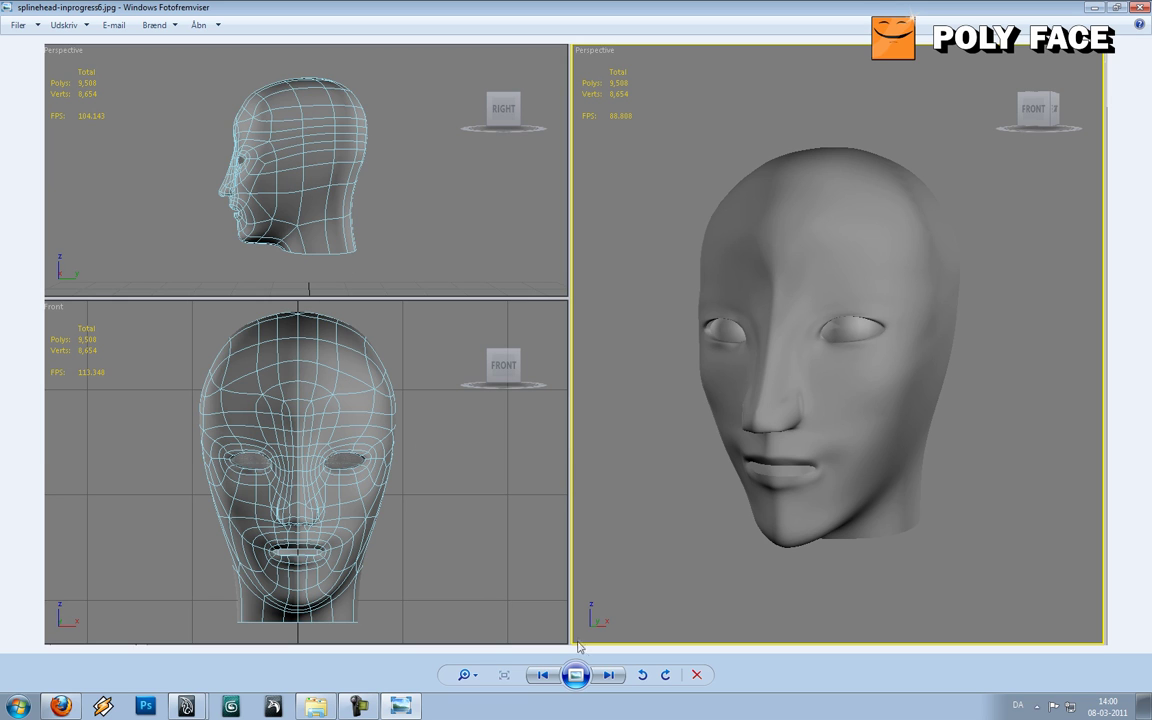
{"action": "left_click", "coordinate": [608, 674]}
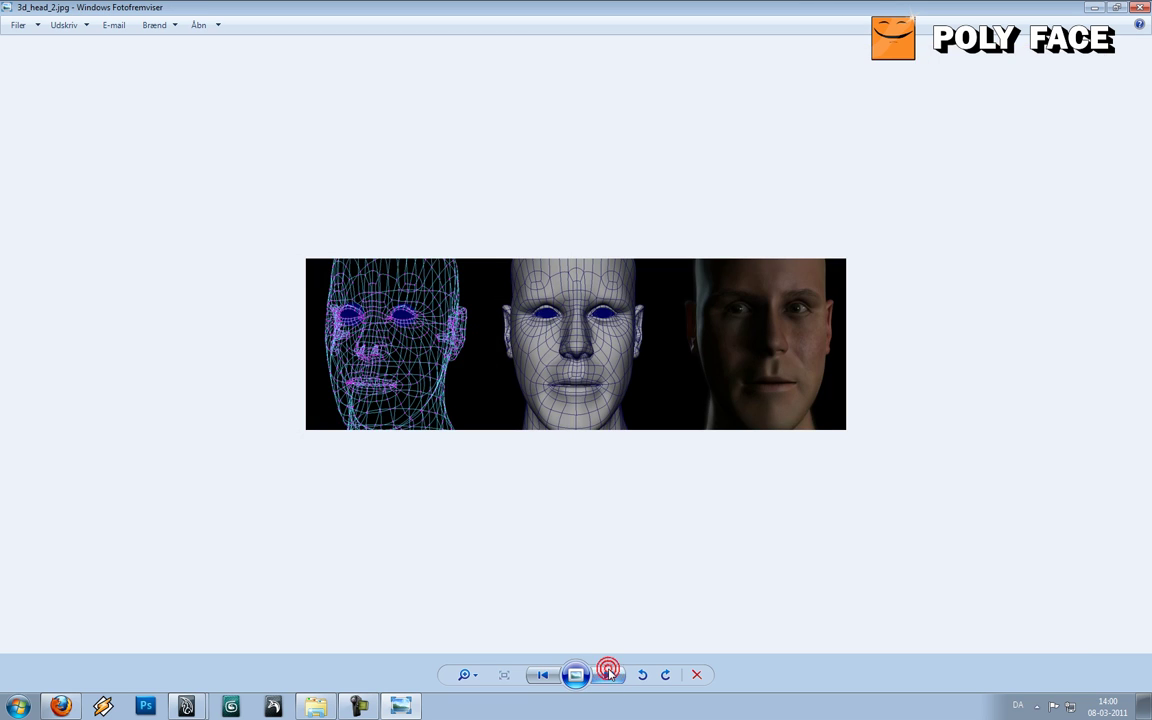
{"action": "left_click", "coordinate": [1140, 7]}
{"action": "left_click", "coordinate": [800, 346]}
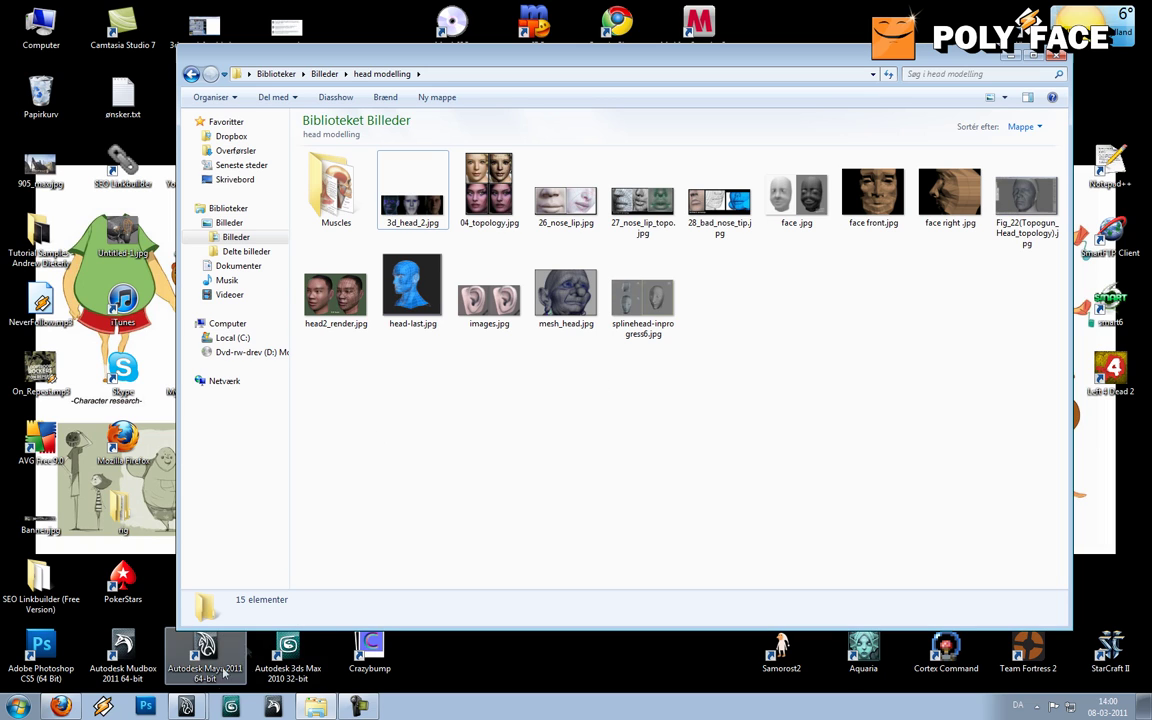
Switch to Maya, select the character's head mesh and examine the edge flow around its eyes, nose and mouth
{"action": "left_click", "coordinate": [188, 706]}
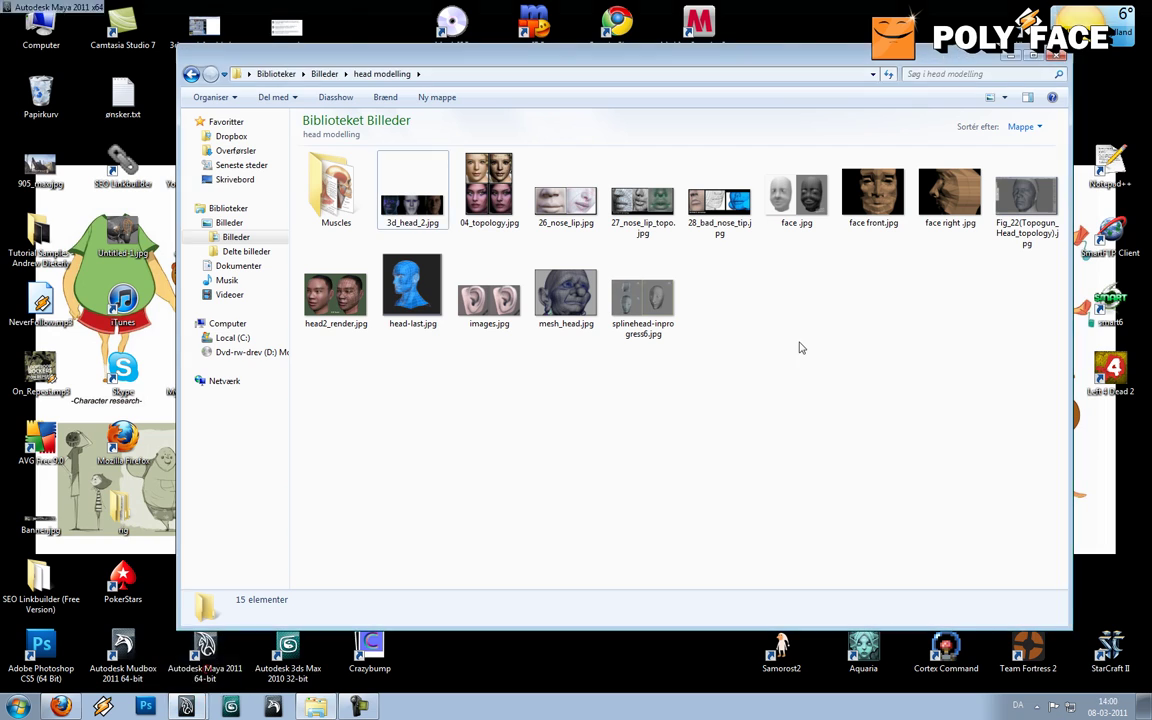
{"action": "left_click_drag", "start_coordinate": [387, 391], "coordinate": [514, 347], "text": "alt"}
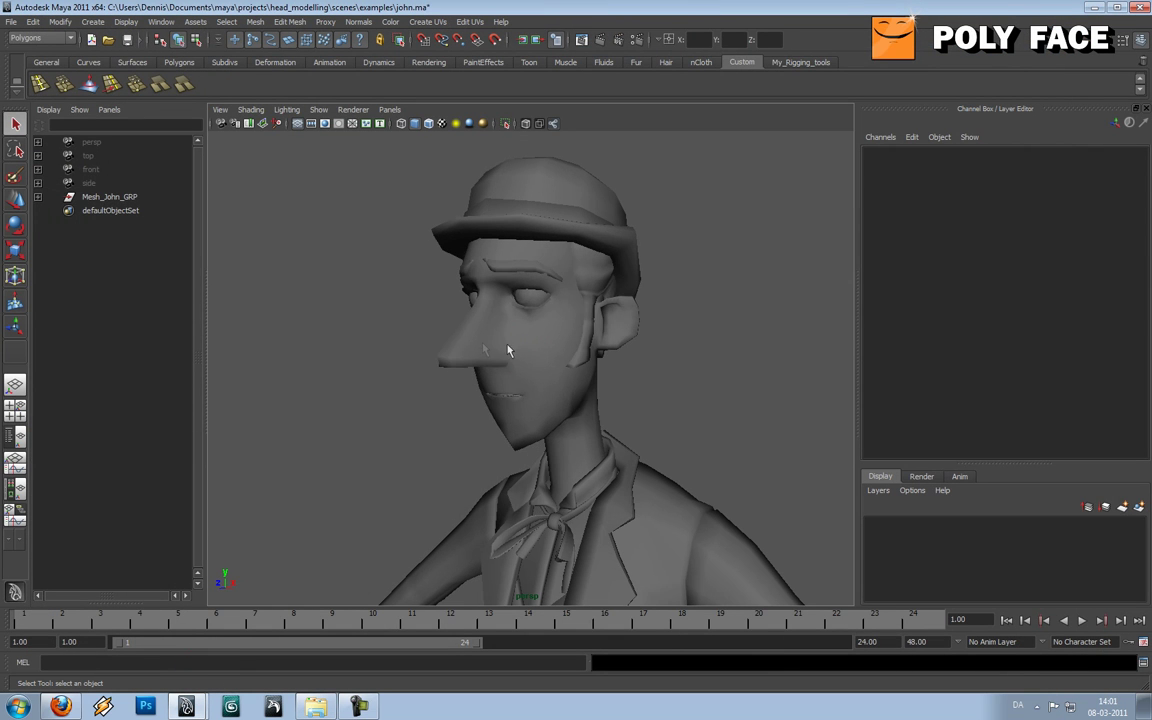
{"action": "left_click", "coordinate": [508, 347]}
{"action": "scroll", "coordinate": [508, 347], "scroll_direction": "down", "scroll_amount": 2}
{"action": "scroll", "coordinate": [508, 350], "scroll_direction": "up", "scroll_amount": 2}
{"action": "left_click_drag", "start_coordinate": [545, 336], "coordinate": [522, 309], "text": "alt"}
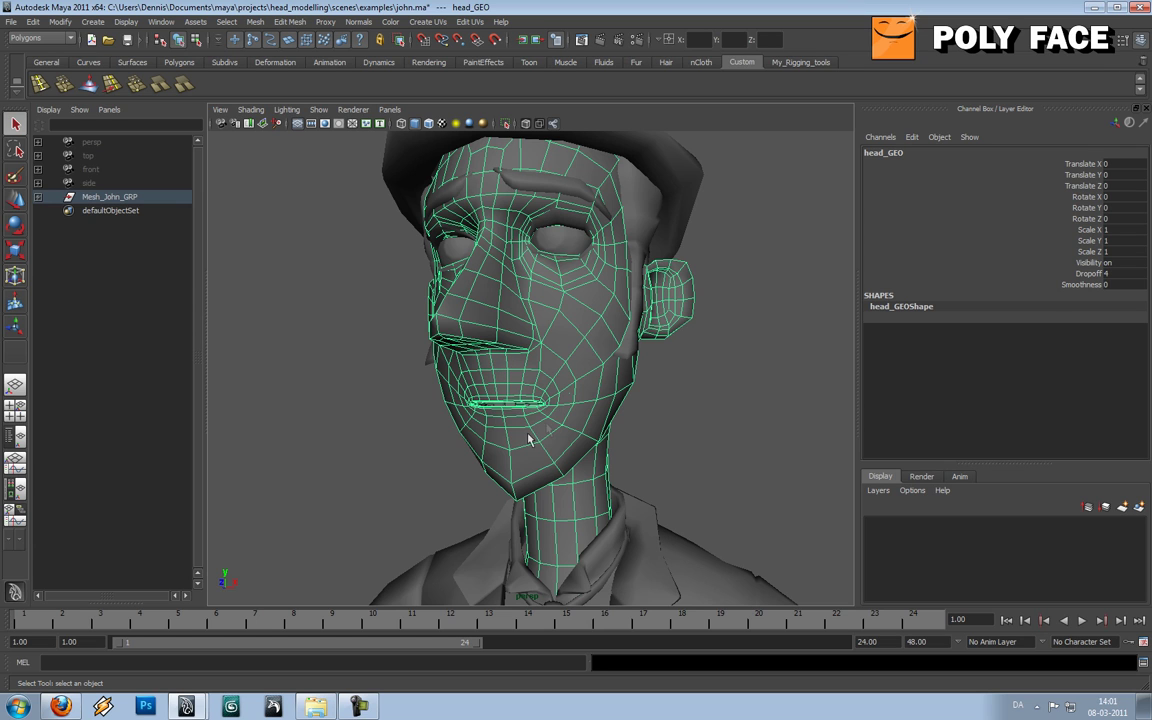
{"action": "mouse_move", "coordinate": [498, 345]}
{"action": "left_mouse_down", "text": "alt"}
{"action": "mouse_move", "coordinate": [558, 380]}
{"action": "mouse_move", "coordinate": [586, 380]}
{"action": "mouse_move", "coordinate": [543, 233]}
{"action": "left_mouse_up", "text": "alt"}
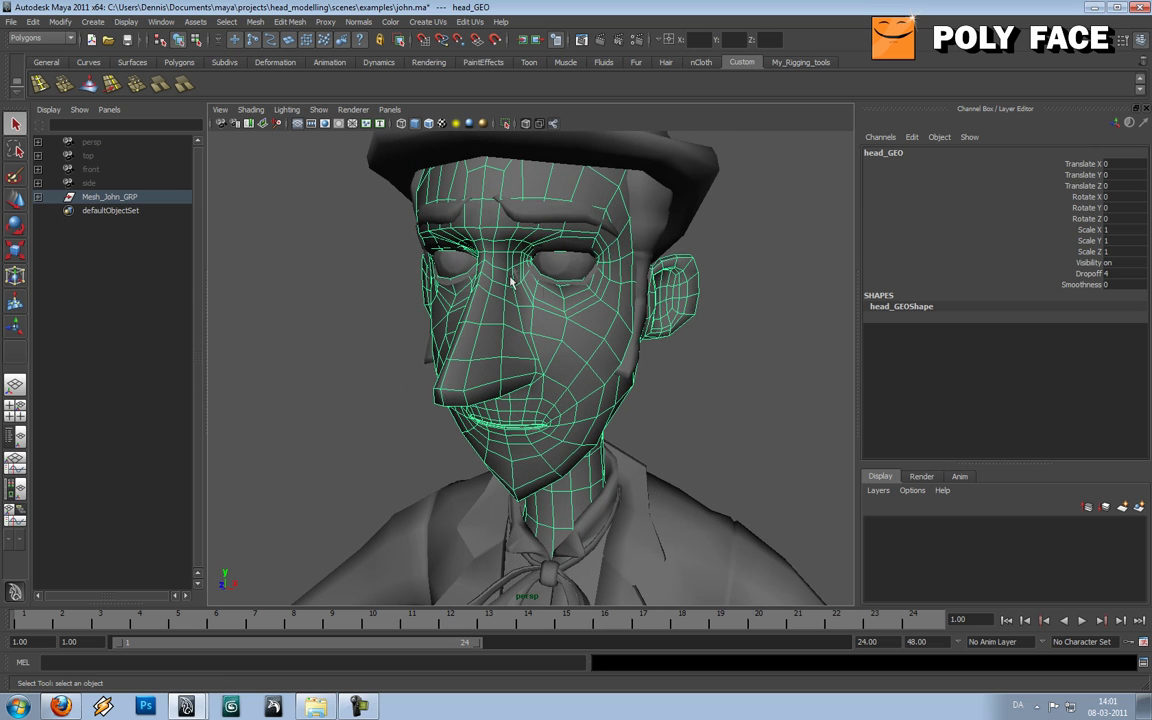
{"action": "left_click_drag", "start_coordinate": [573, 278], "coordinate": [489, 314], "text": "alt"}
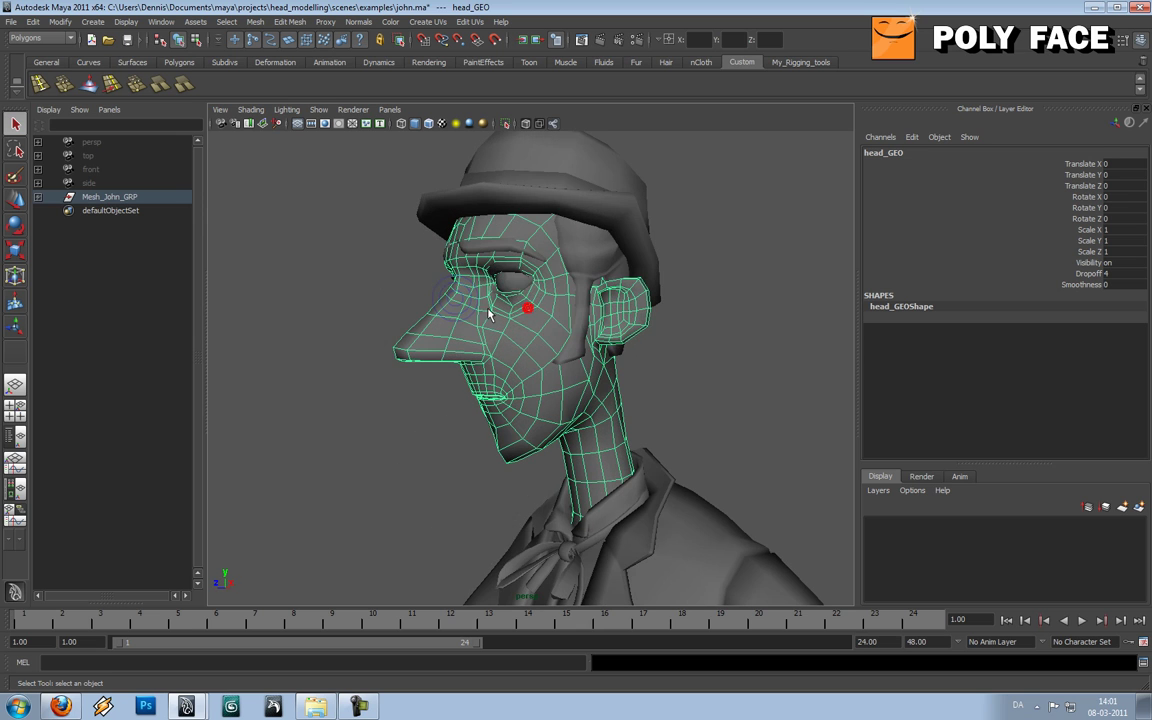
Isolate the selected head mesh in the viewport and examine its topology from several angles
{"action": "left_click", "coordinate": [505, 123]}
{"action": "left_click_drag", "start_coordinate": [560, 230], "coordinate": [435, 184], "text": "alt"}
{"action": "left_click_drag", "start_coordinate": [560, 257], "coordinate": [524, 303], "text": "alt"}
{"action": "right_click_drag", "start_coordinate": [522, 303], "coordinate": [645, 320], "text": "alt"}
{"action": "left_click_drag", "start_coordinate": [621, 319], "coordinate": [588, 328], "text": "alt"}
{"action": "left_click_drag", "start_coordinate": [478, 298], "coordinate": [638, 290], "text": "alt"}
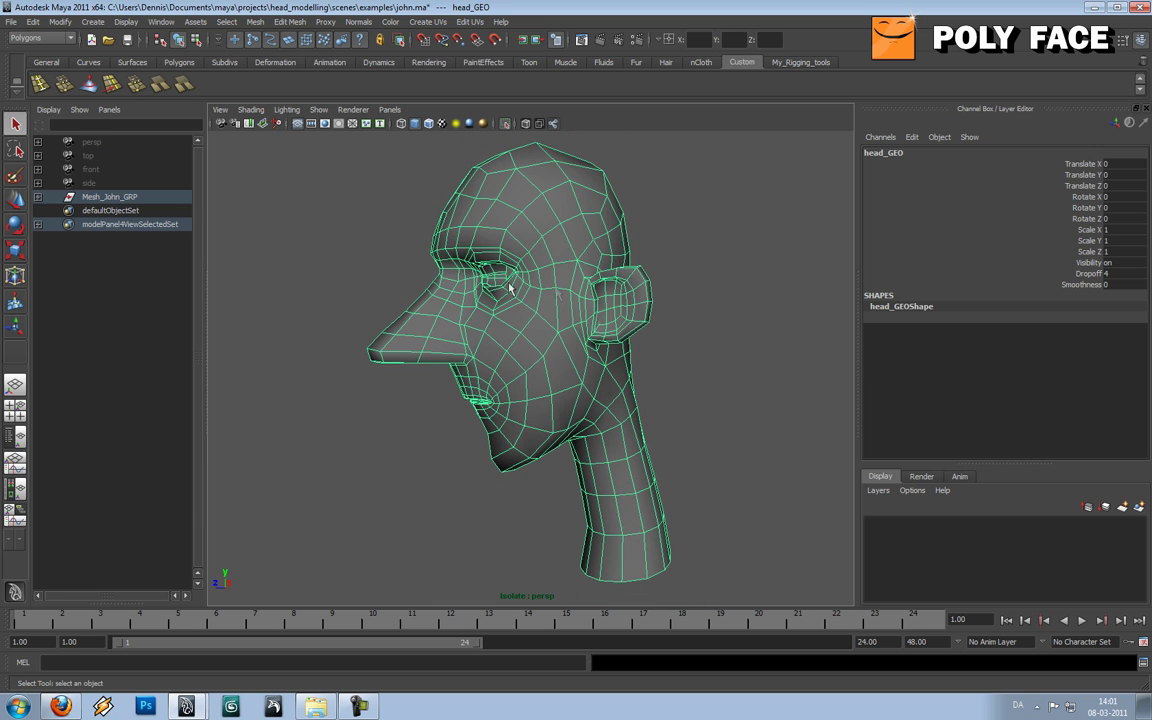
{"action": "left_click_drag", "start_coordinate": [437, 296], "coordinate": [385, 290], "text": "alt"}
{"action": "left_click_drag", "start_coordinate": [580, 256], "coordinate": [458, 303], "text": "alt"}
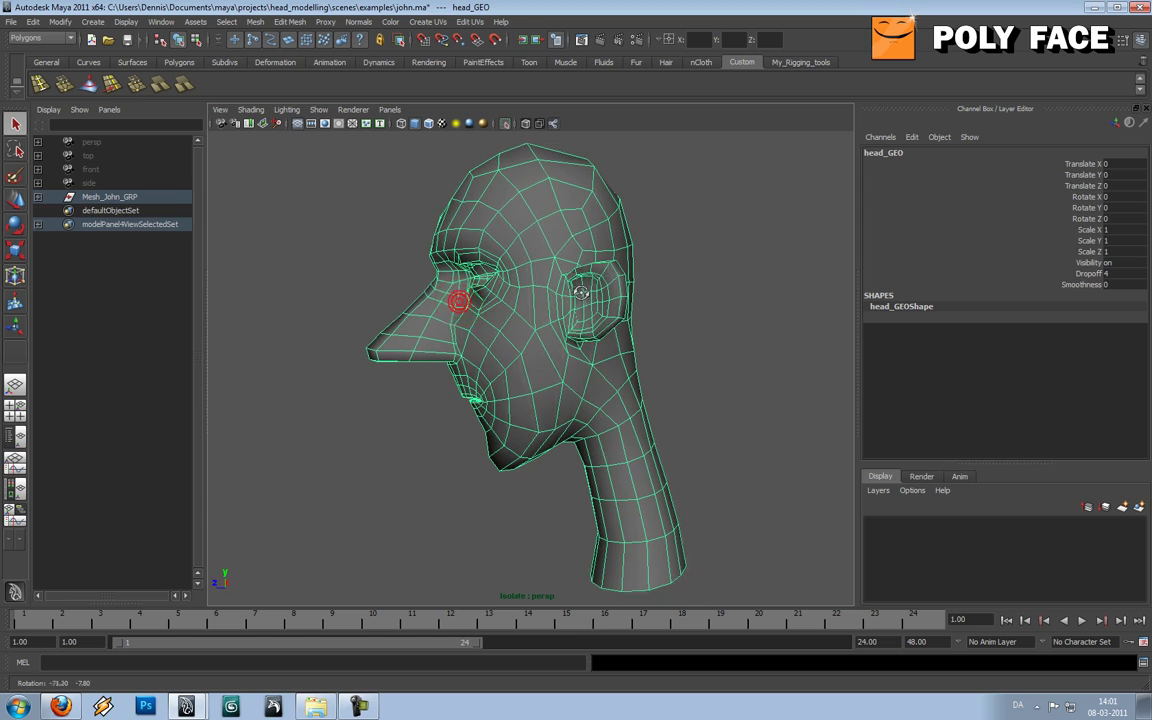
{"action": "left_click_drag", "start_coordinate": [650, 309], "coordinate": [648, 301], "text": "alt"}
{"action": "right_click_drag", "start_coordinate": [648, 301], "coordinate": [694, 301], "text": "alt"}
{"action": "left_click_drag", "start_coordinate": [694, 301], "coordinate": [654, 291], "text": "alt"}
{"action": "right_click_drag", "start_coordinate": [655, 291], "coordinate": [699, 296], "text": "alt"}
{"action": "left_click_drag", "start_coordinate": [699, 296], "coordinate": [700, 370], "text": "alt"}
{"action": "right_click_drag", "start_coordinate": [700, 370], "coordinate": [669, 388], "text": "alt"}
{"action": "left_click_drag", "start_coordinate": [669, 388], "coordinate": [517, 163], "text": "alt"}
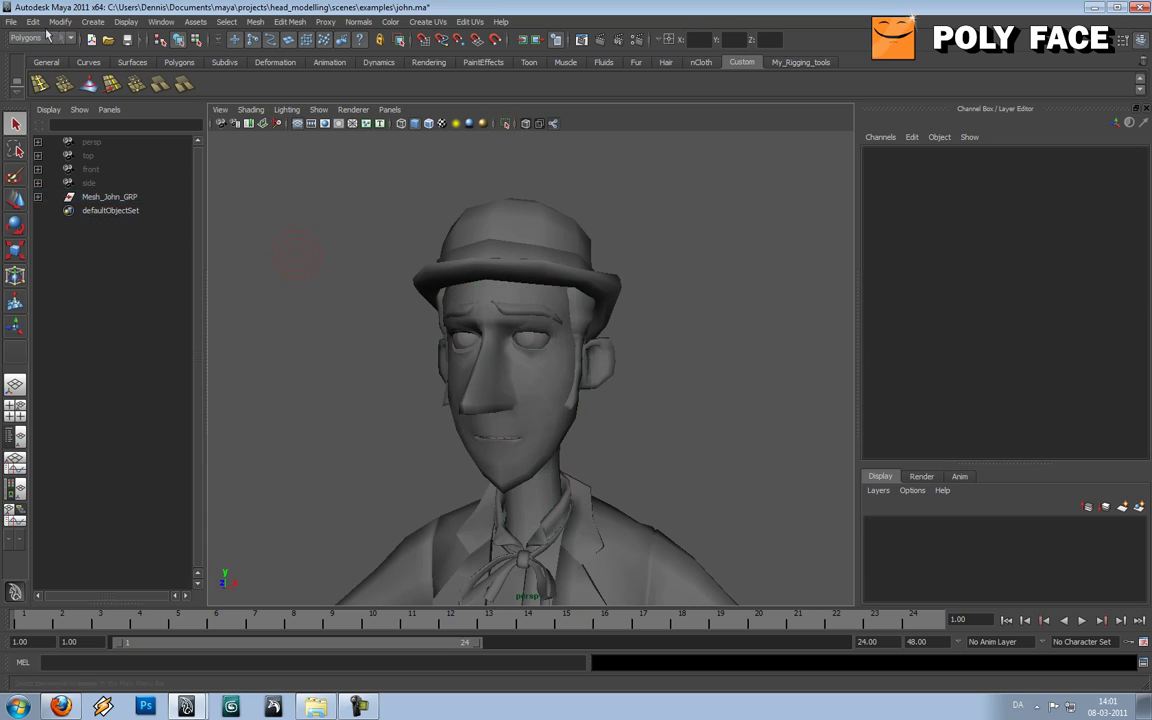
Open the charley.ma scene from the examples folder in place of the current scene
{"action": "left_click", "coordinate": [11, 21]}
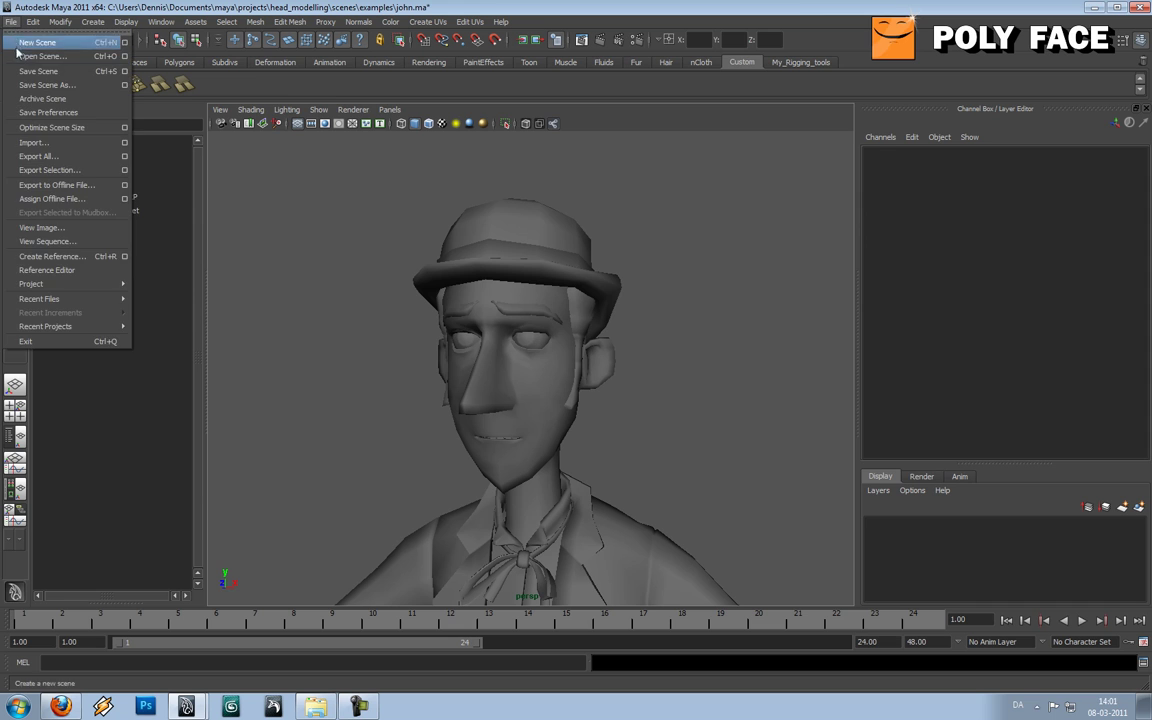
{"action": "left_click", "coordinate": [20, 56]}
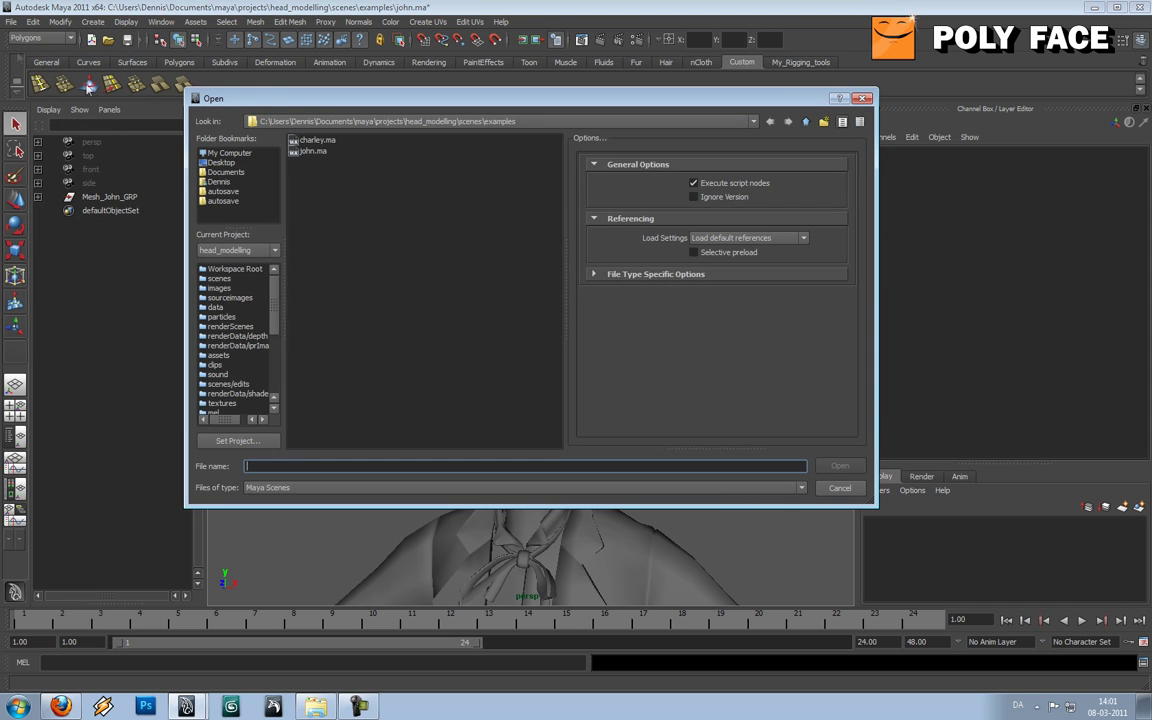
{"action": "double_click", "coordinate": [331, 141]}
{"action": "left_click", "coordinate": [578, 358]}
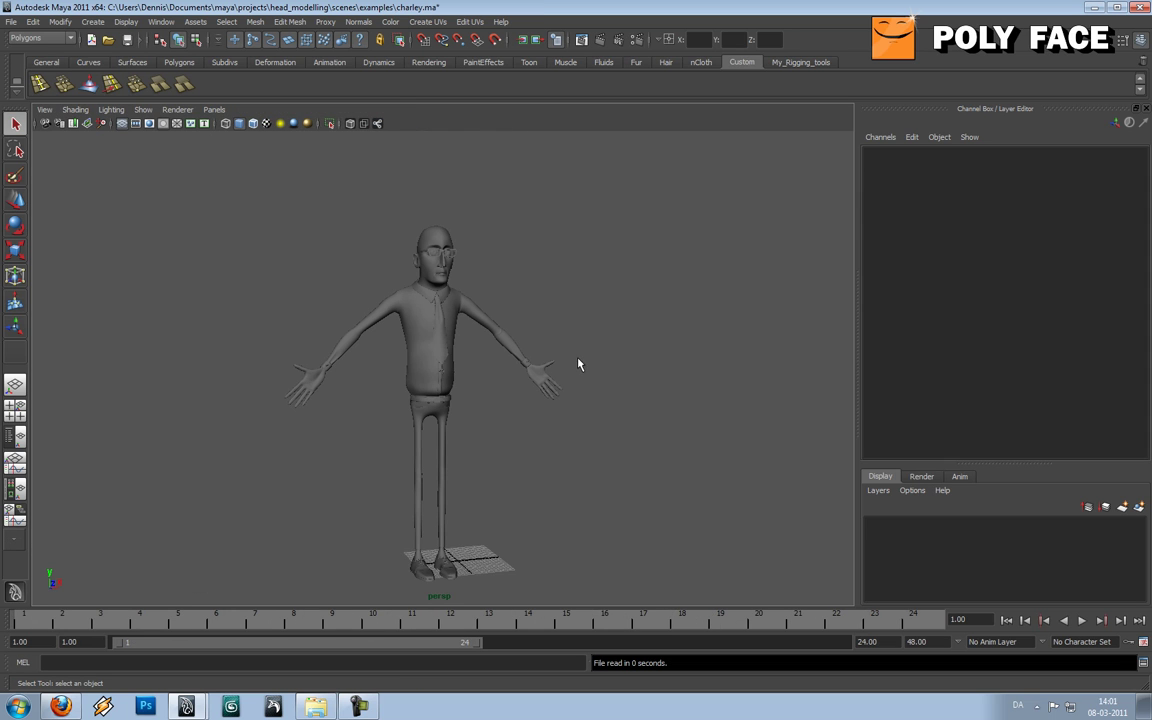
Frame the character's head, select its head mesh and examine the wireframe around the face and ear
{"action": "left_click_drag", "start_coordinate": [481, 203], "coordinate": [366, 245]}
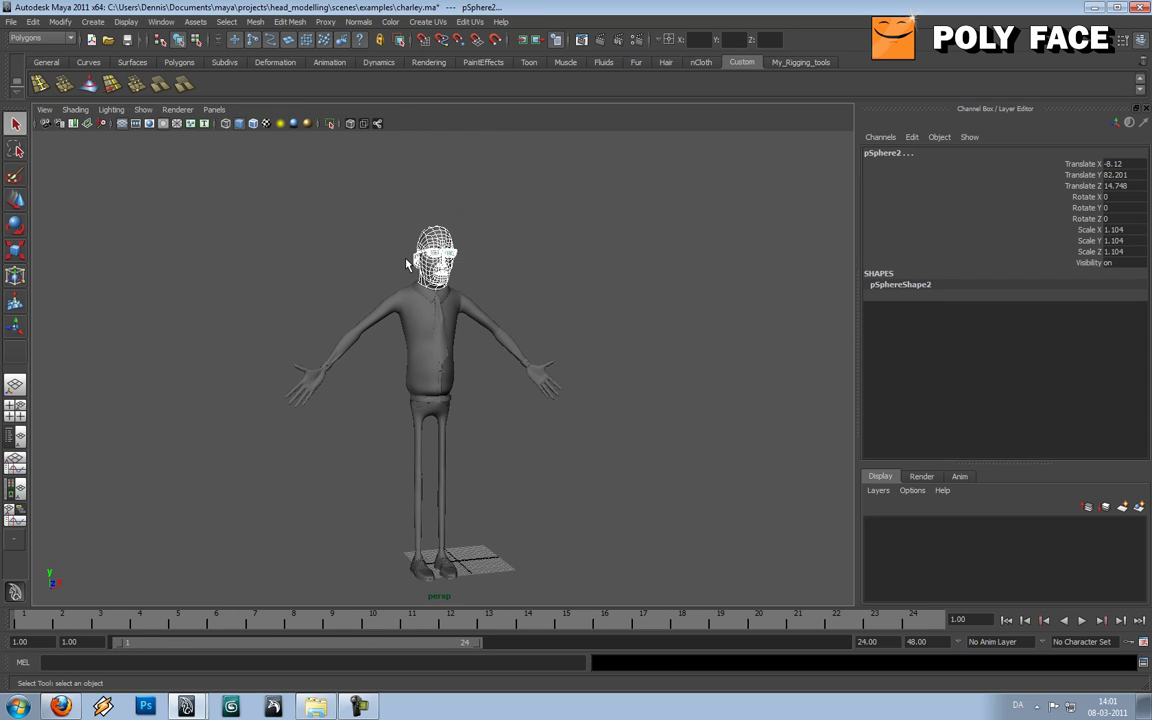
{"action": "key", "text": "f"}
{"action": "left_click", "coordinate": [283, 249]}
{"action": "left_click_drag", "start_coordinate": [283, 249], "coordinate": [411, 296], "text": "alt"}
{"action": "left_click", "coordinate": [463, 237]}
{"action": "left_click_drag", "start_coordinate": [463, 237], "coordinate": [536, 317], "text": "alt"}
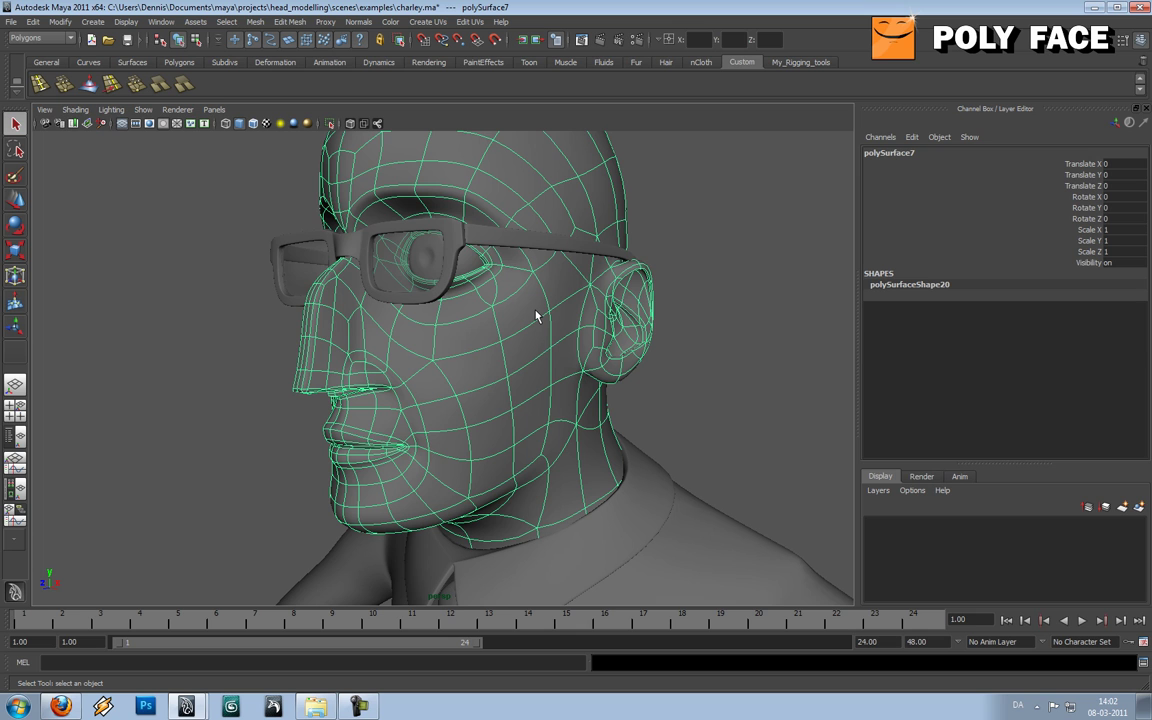
Isolate the head mesh in the viewport and examine its eye, nose, mouth and ear topology from both sides
{"action": "left_click_drag", "start_coordinate": [531, 314], "coordinate": [585, 320], "text": "alt"}
{"action": "left_click", "coordinate": [330, 123]}
{"action": "left_click_drag", "start_coordinate": [479, 275], "coordinate": [501, 336], "text": "alt"}
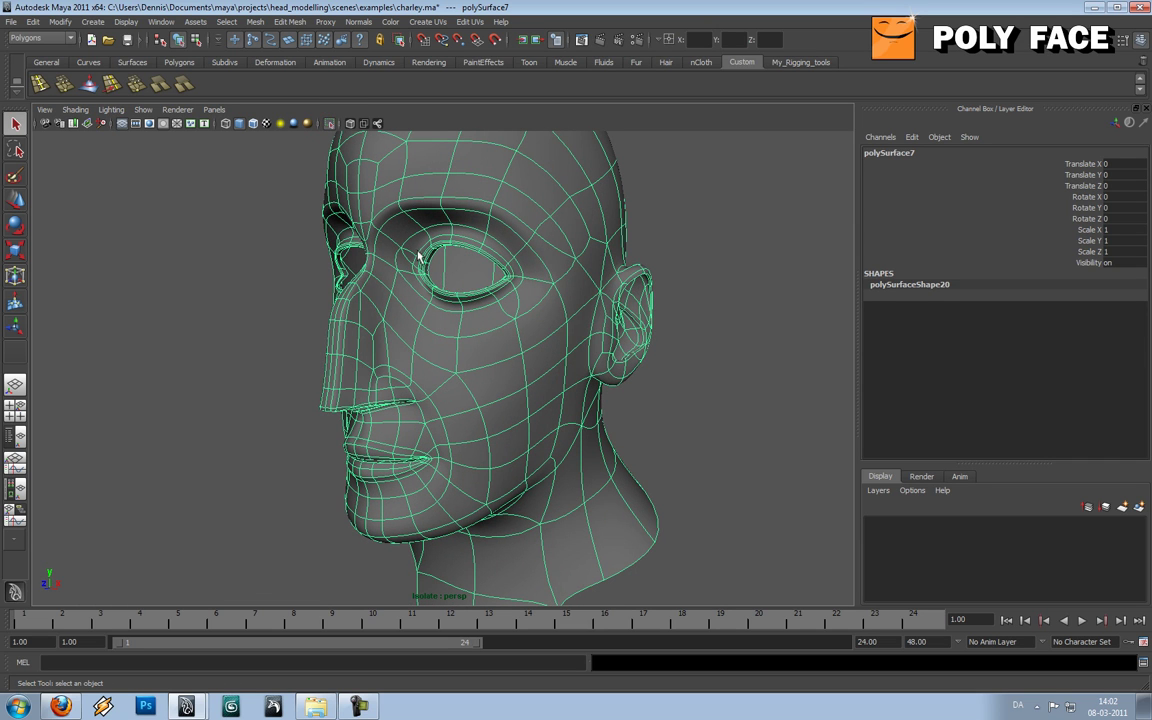
{"action": "left_click_drag", "start_coordinate": [414, 252], "coordinate": [411, 257], "text": "alt"}
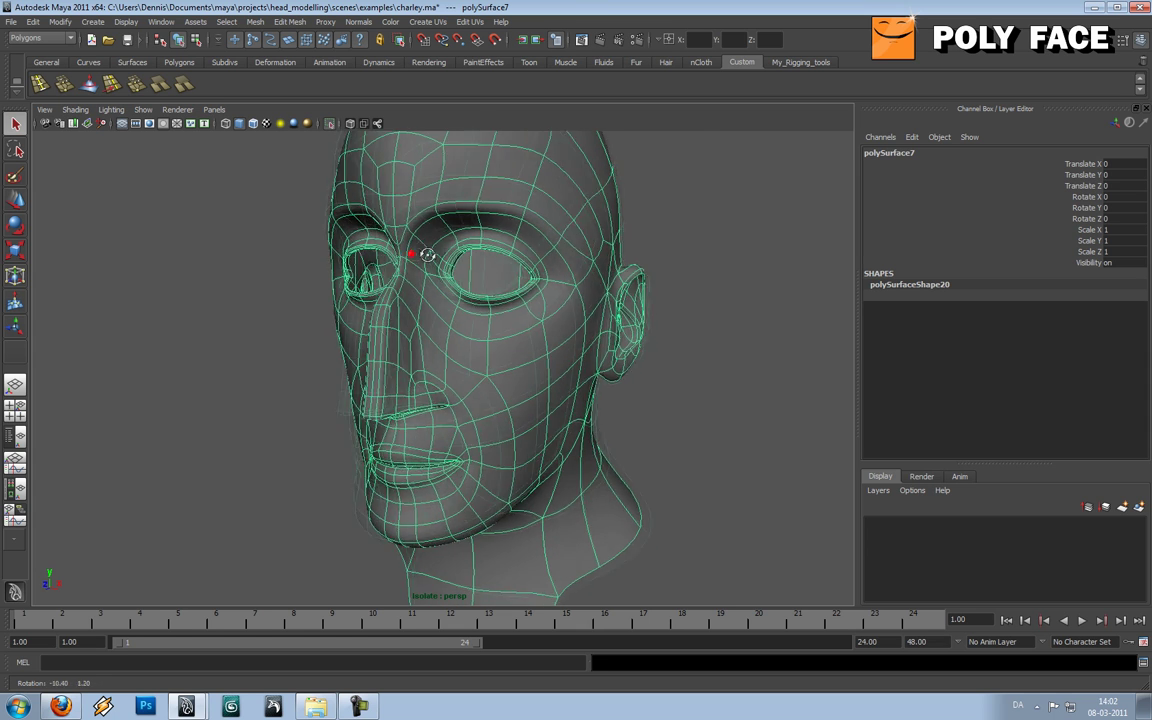
{"action": "scroll", "coordinate": [438, 260], "scroll_direction": "up", "scroll_amount": 3}
{"action": "scroll", "coordinate": [438, 260], "scroll_direction": "down", "scroll_amount": 2}
{"action": "scroll", "coordinate": [414, 258], "scroll_direction": "down", "scroll_amount": 3}
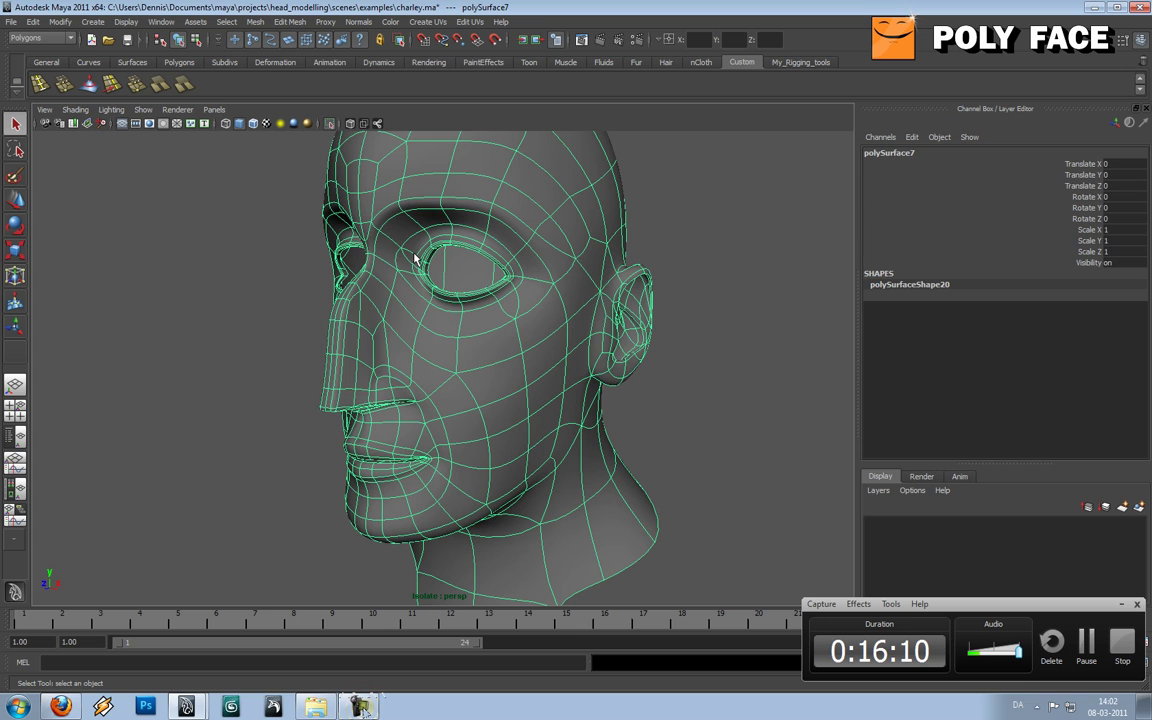
{"action": "scroll", "coordinate": [414, 258], "scroll_direction": "up", "scroll_amount": 3}
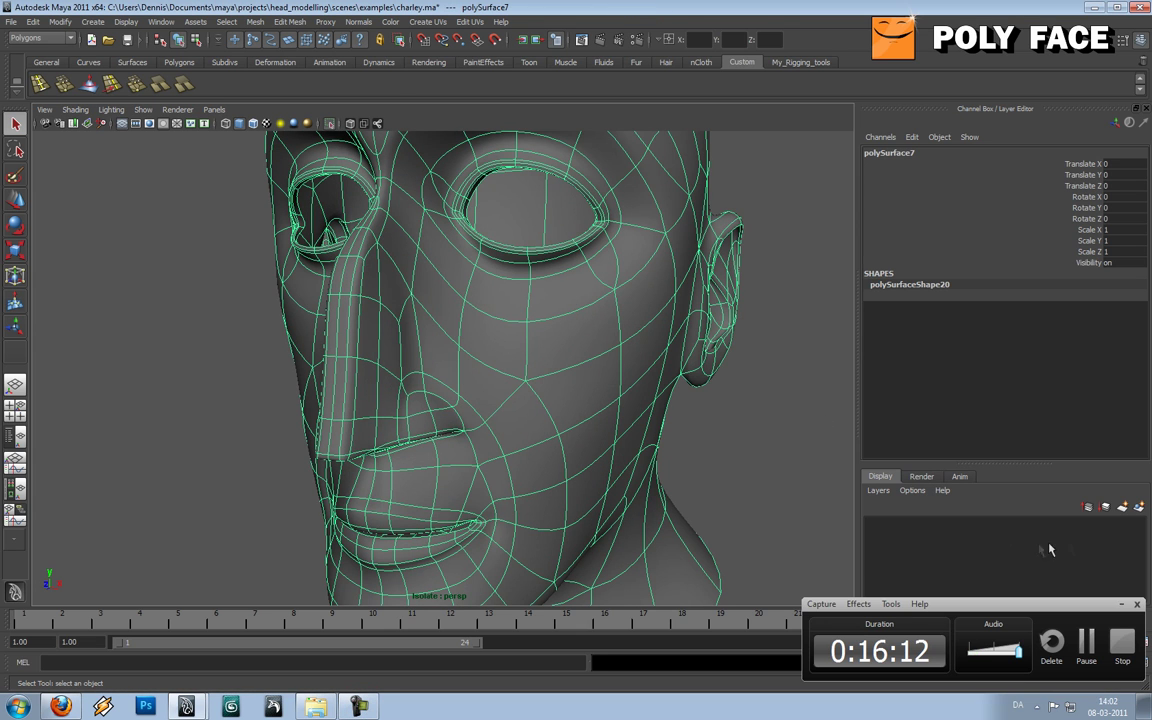
{"action": "left_click_drag", "start_coordinate": [760, 348], "coordinate": [632, 342], "text": "alt"}
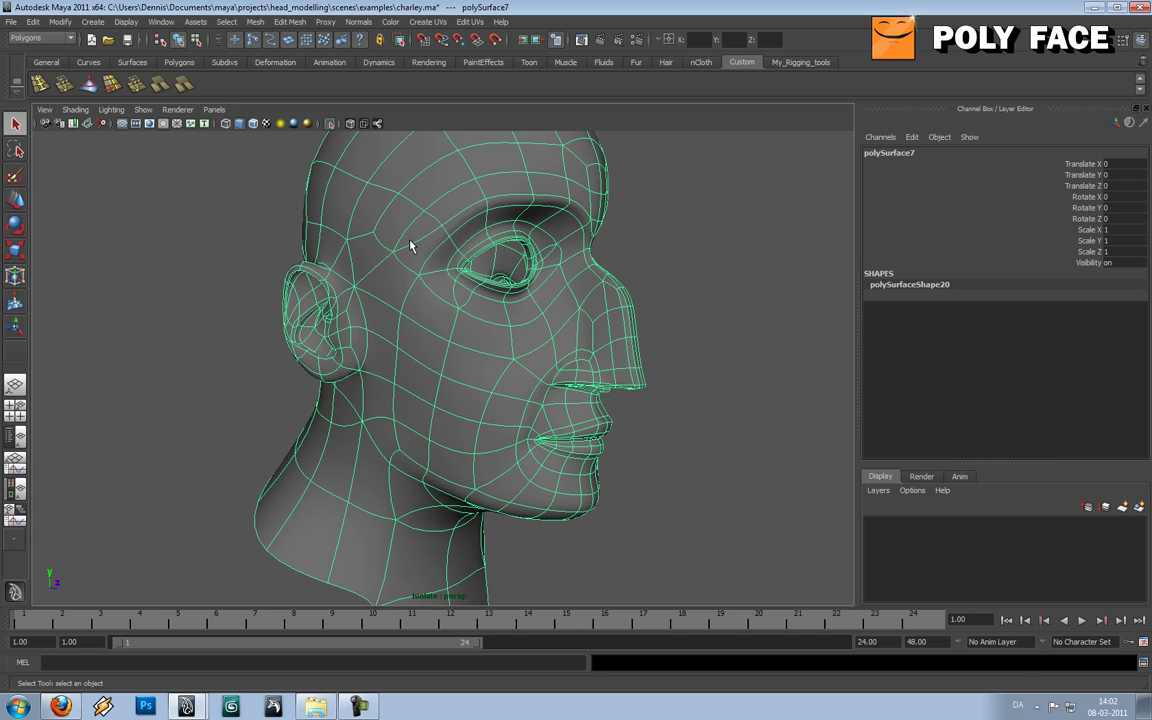
{"action": "left_click_drag", "start_coordinate": [663, 213], "coordinate": [609, 239], "text": "alt"}
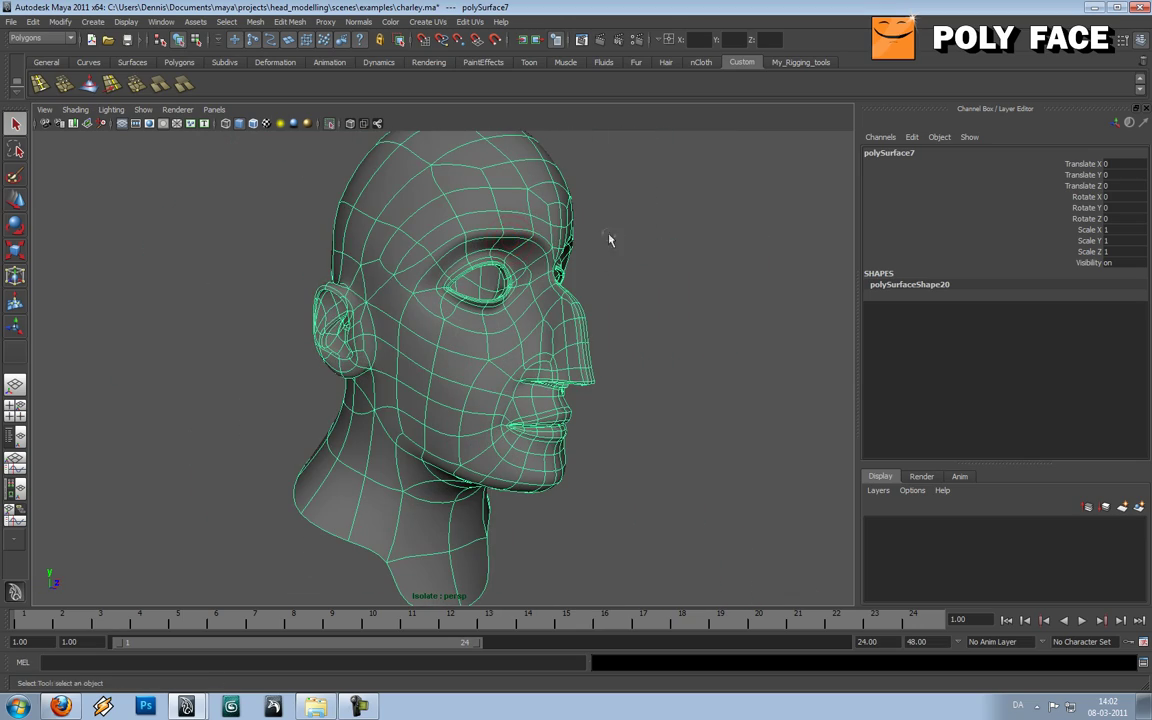
Minimize Maya and open the maya\projects\head_modelling folder in the documents library
{"action": "left_click", "coordinate": [1097, 8]}
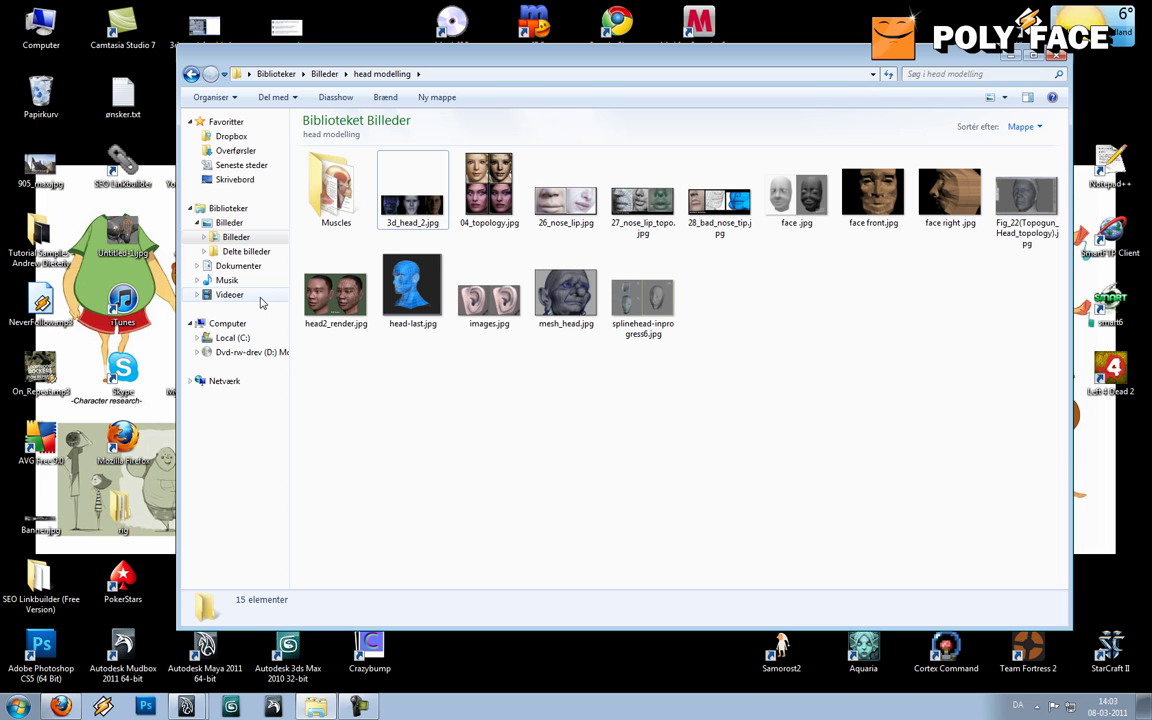
{"action": "left_click", "coordinate": [258, 266]}
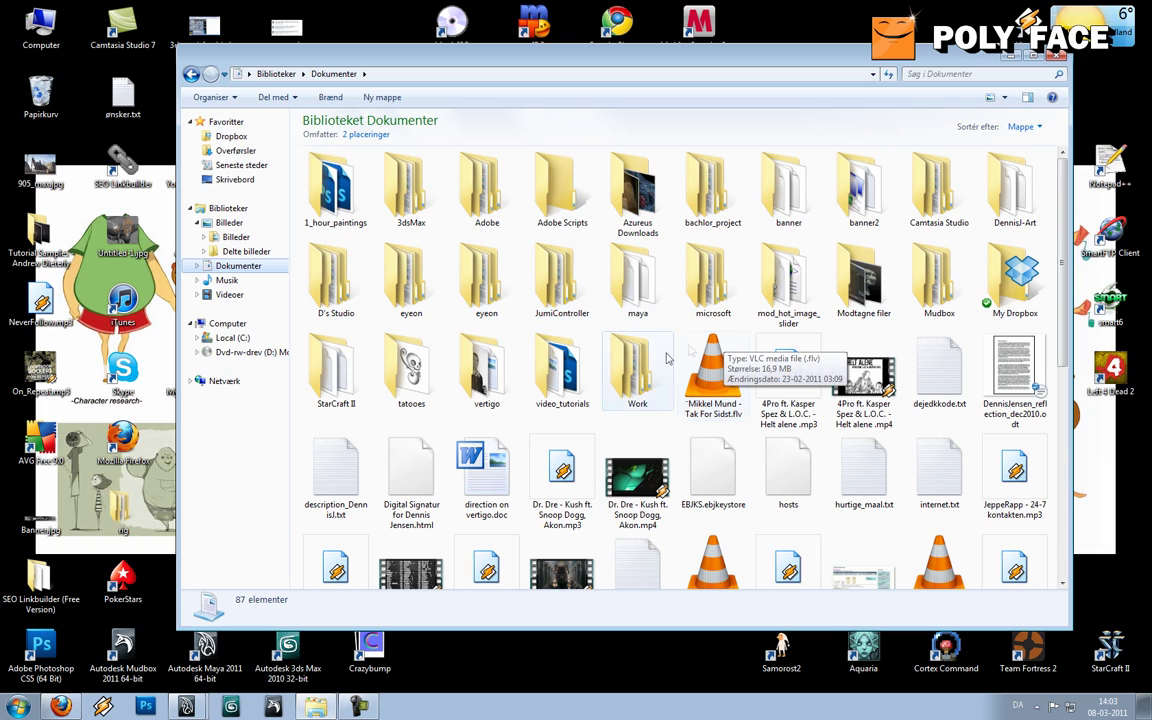
{"action": "left_click", "coordinate": [506, 252]}
{"action": "left_click", "coordinate": [486, 179]}
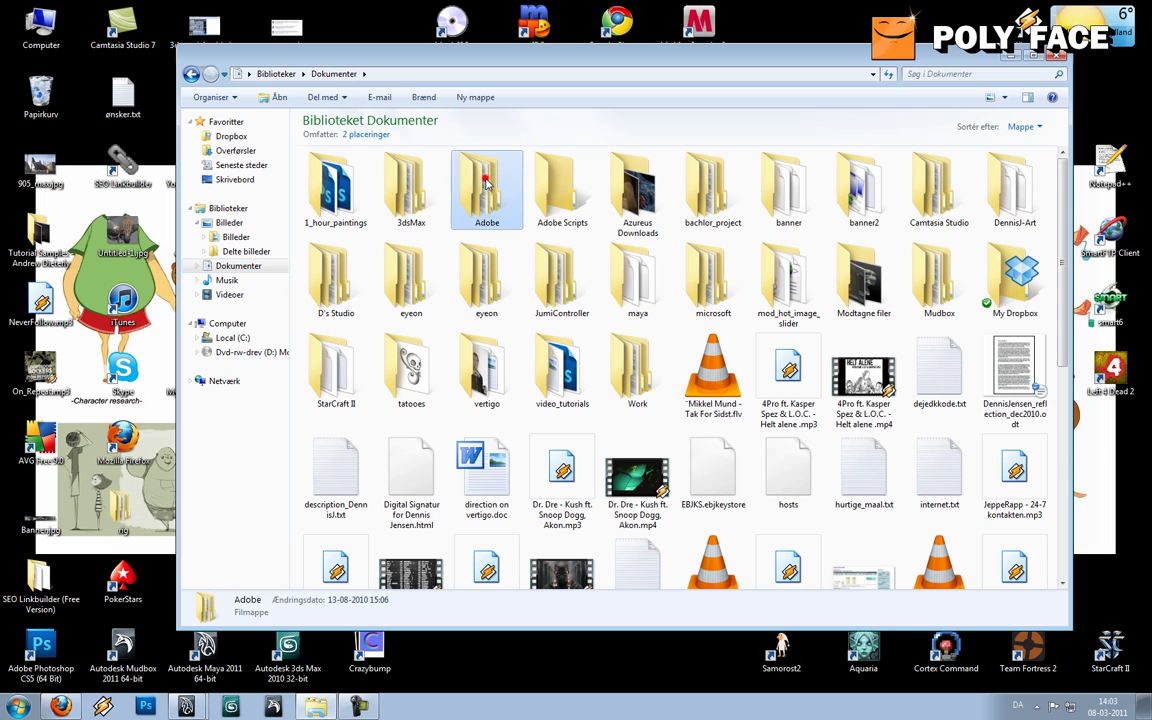
{"action": "key", "text": "m"}
{"action": "key", "text": "Return"}
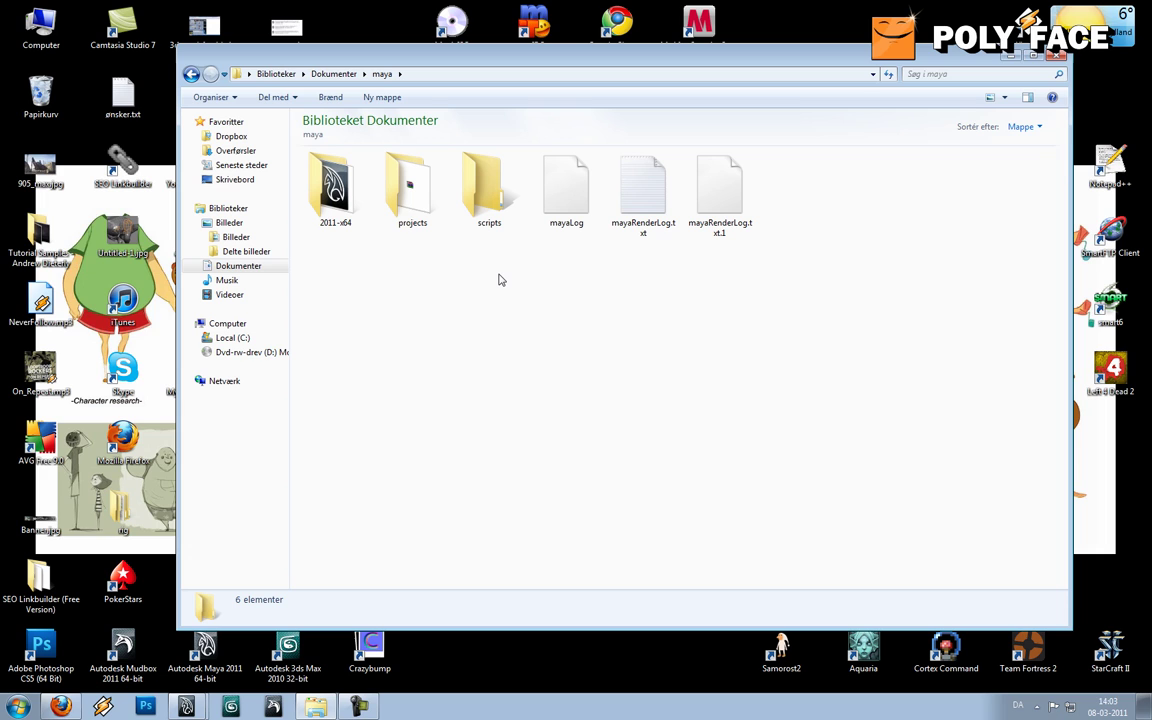
{"action": "double_click", "coordinate": [436, 201]}
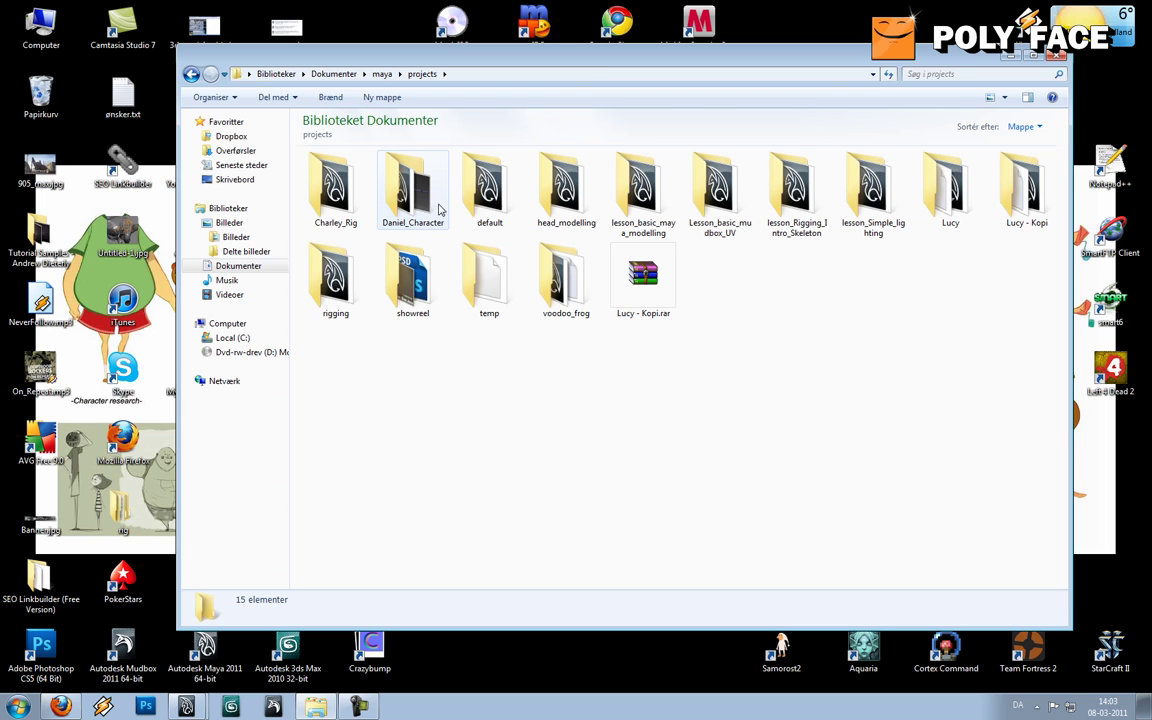
{"action": "double_click", "coordinate": [568, 188]}
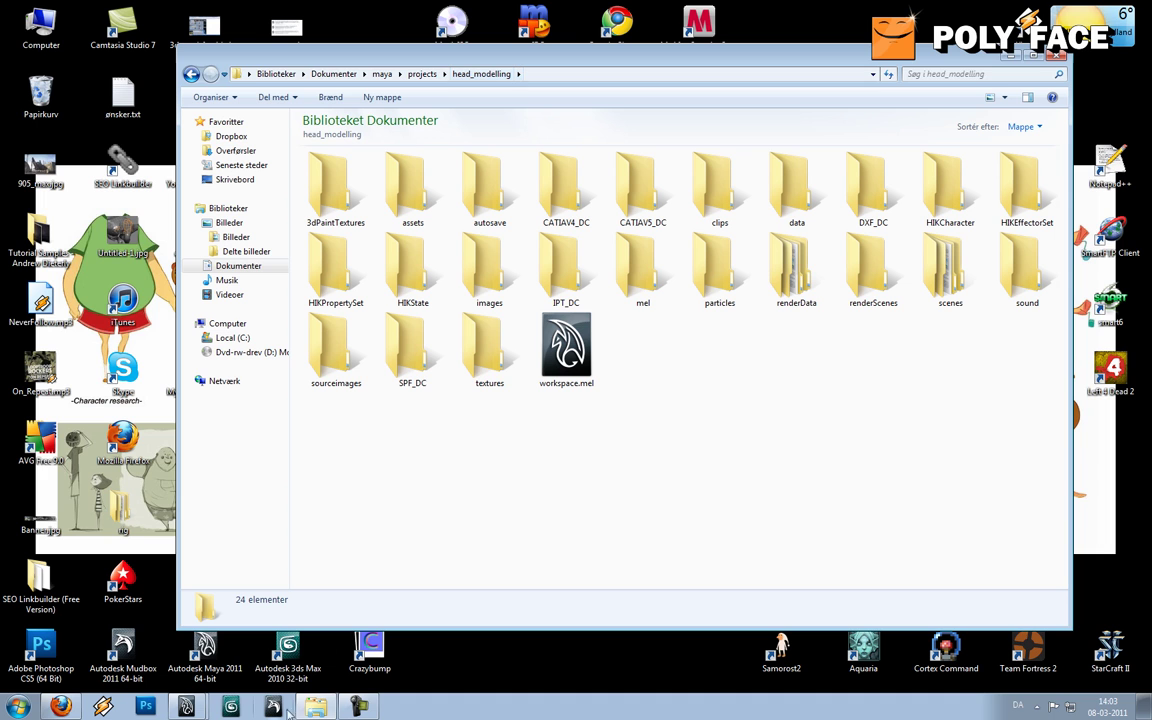
Switch to Maya and fill in a new project named head_modelling with the default project locations, without creating it
{"action": "mouse_move", "coordinate": [186, 706]}
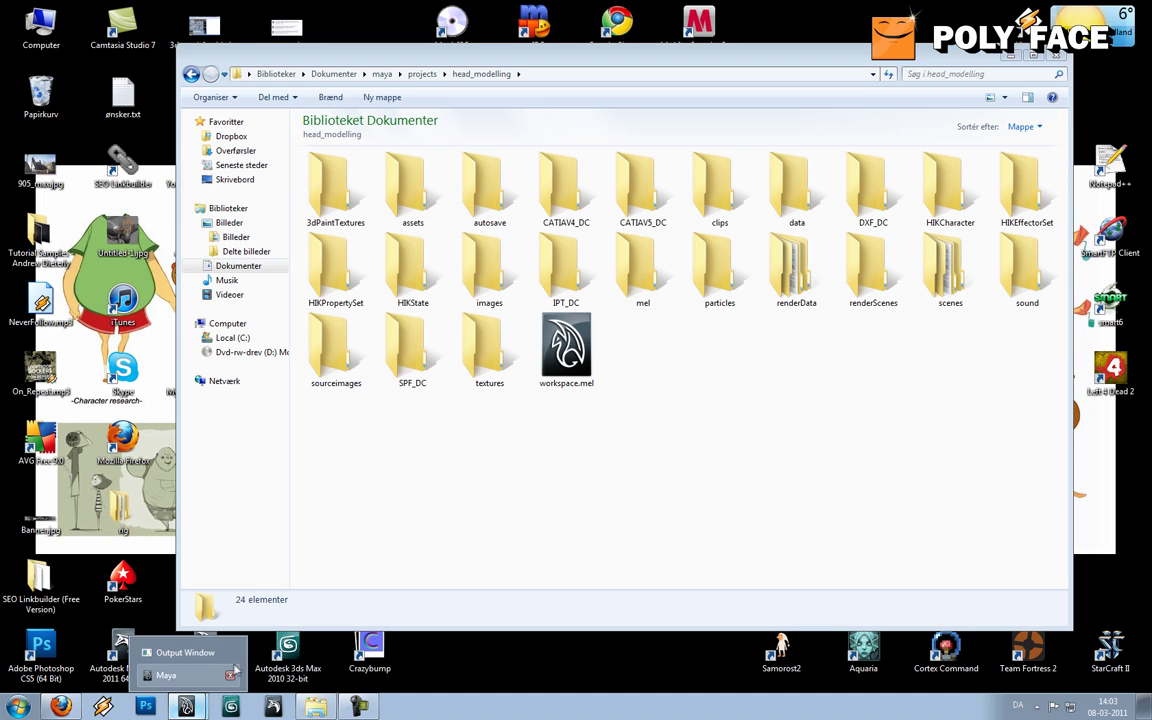
{"action": "left_click", "coordinate": [175, 675]}
{"action": "left_click", "coordinate": [11, 22]}
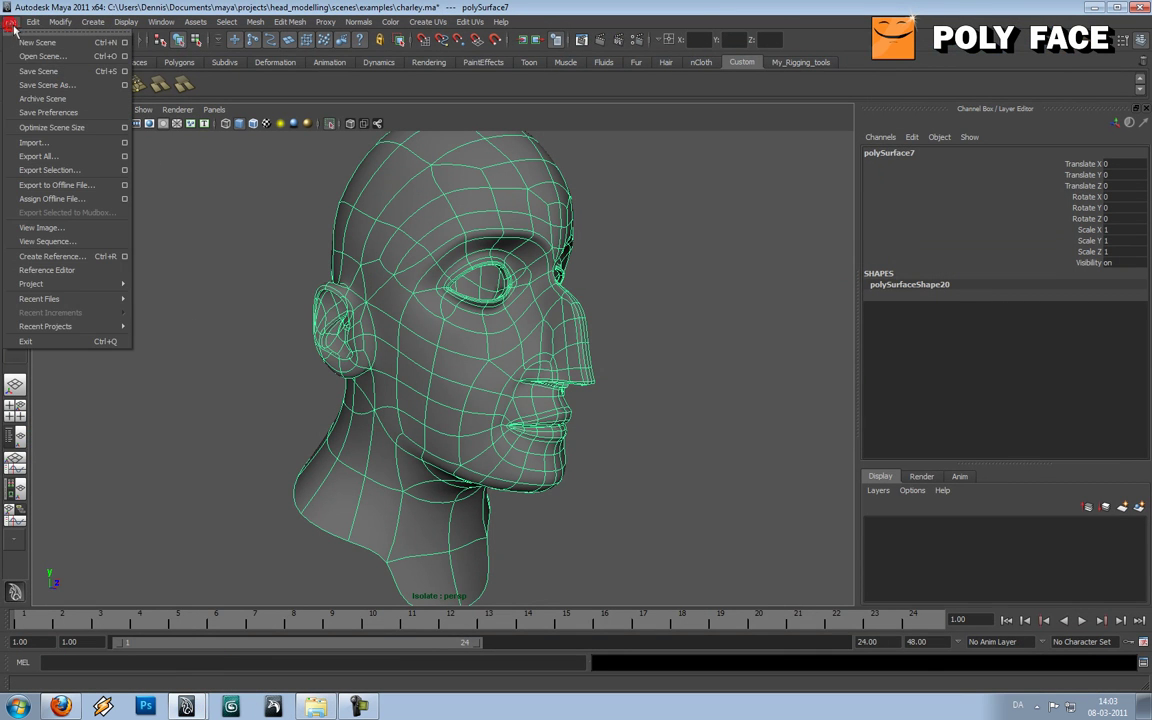
{"action": "mouse_move", "coordinate": [76, 287]}
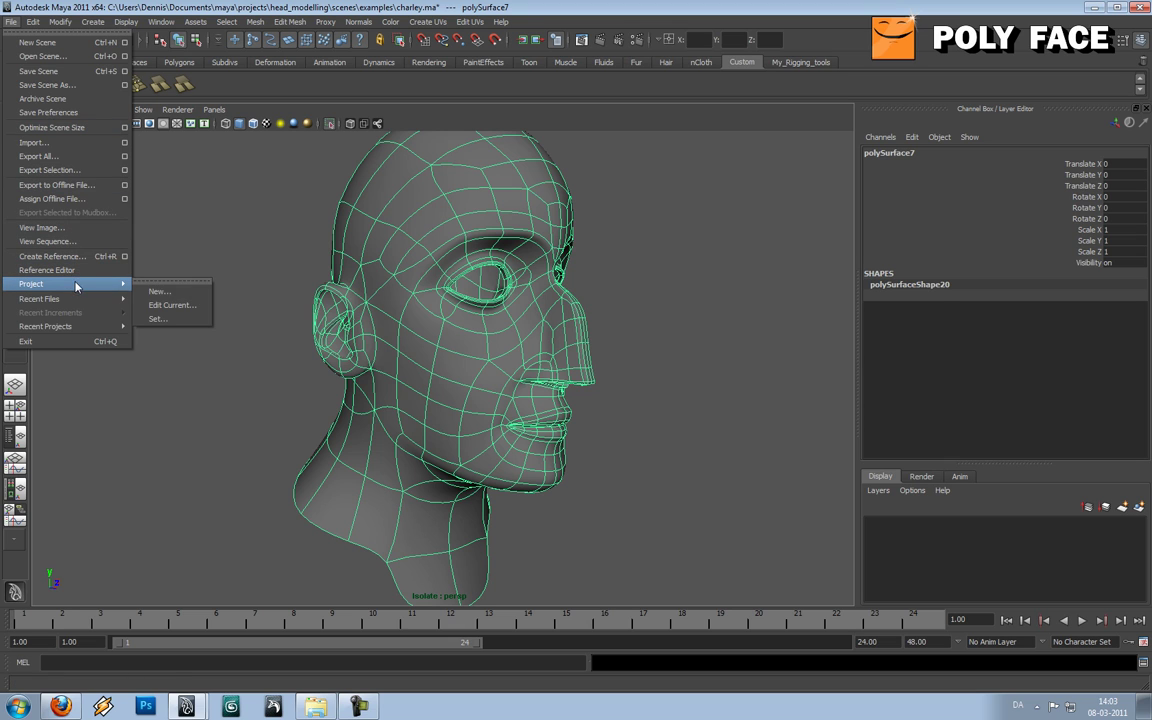
{"action": "left_click", "coordinate": [174, 293]}
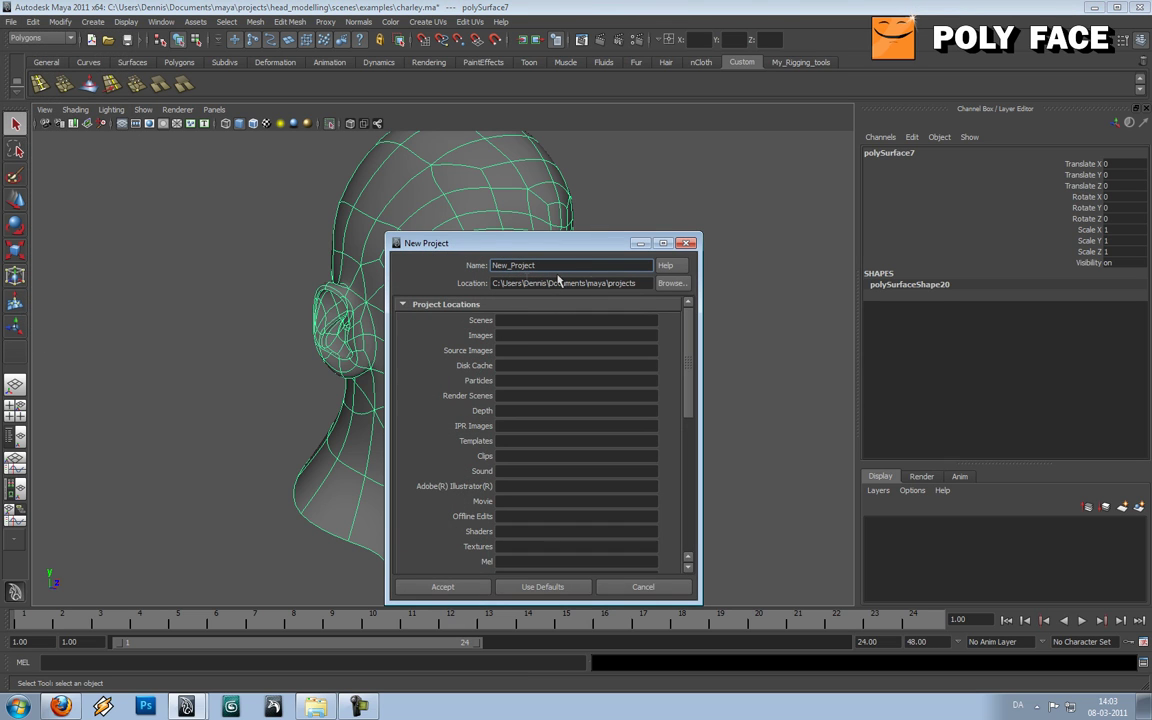
{"action": "double_click", "coordinate": [603, 266]}
{"action": "type", "text": "head_modelling"}
{"action": "left_click", "coordinate": [525, 590]}
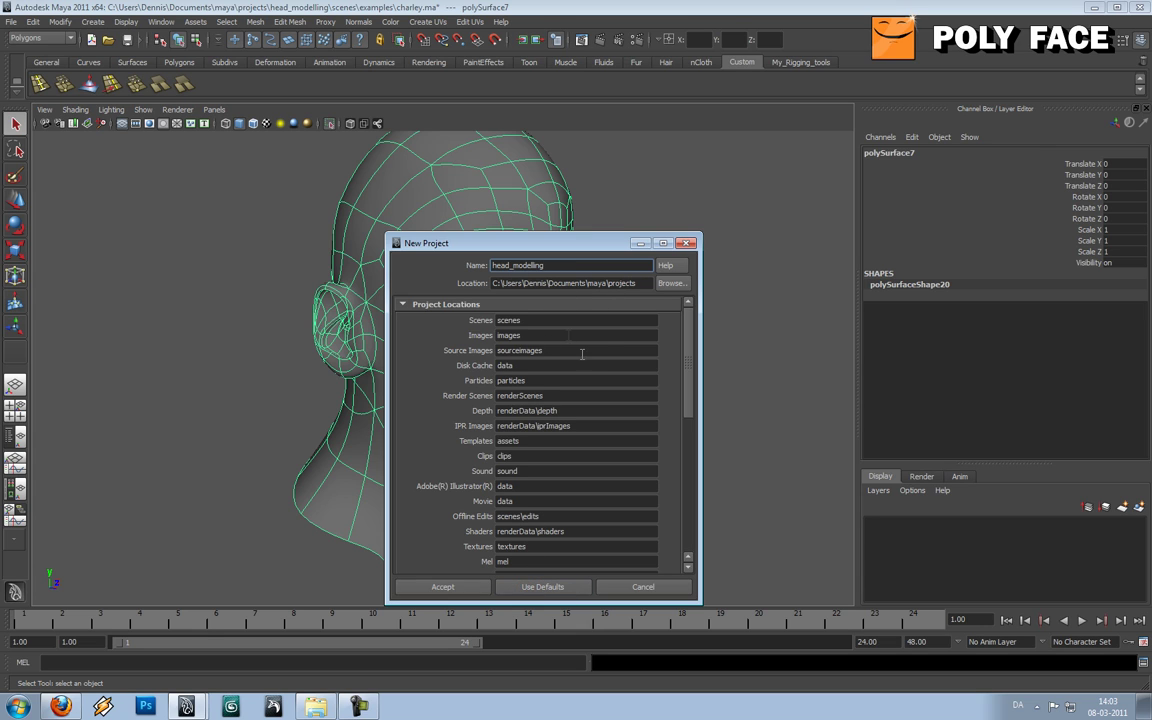
{"action": "left_click_drag", "start_coordinate": [686, 350], "coordinate": [704, 297]}
{"action": "left_click", "coordinate": [641, 593]}
Deselect the head mesh and view the whole shaded head from its other side
{"action": "left_click", "coordinate": [700, 434]}
{"action": "left_click_drag", "start_coordinate": [700, 434], "coordinate": [532, 482], "text": "alt"}
{"action": "scroll", "coordinate": [648, 435], "scroll_direction": "down", "scroll_amount": 2}
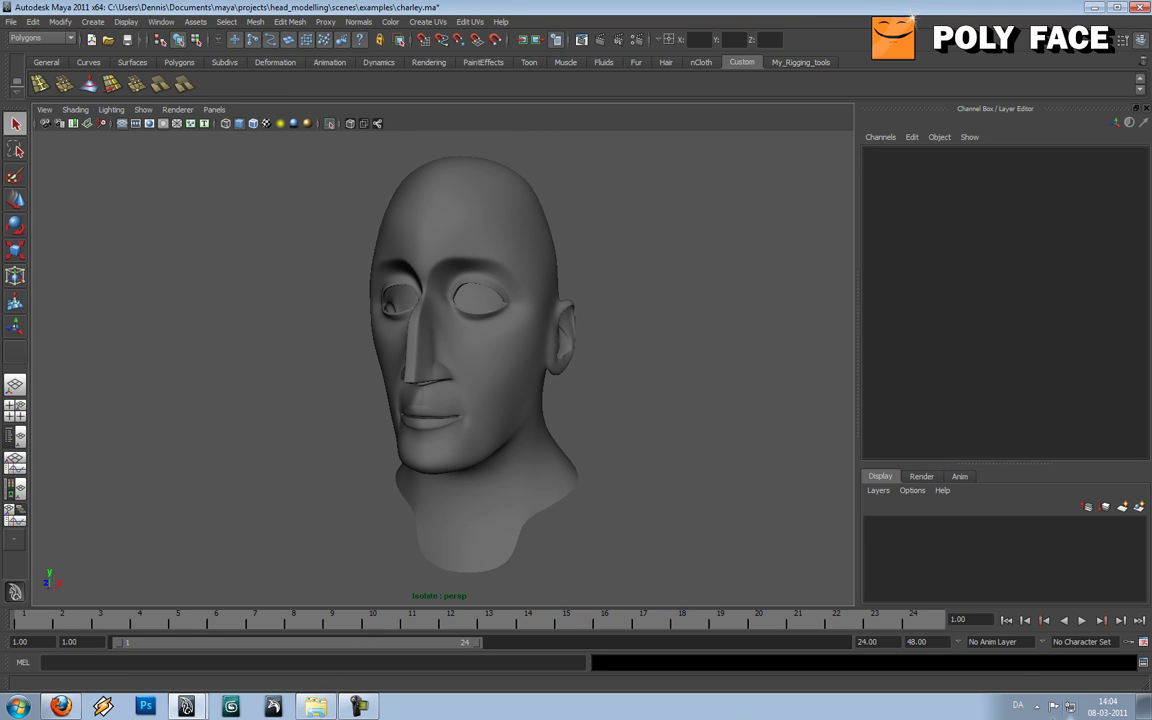
Open the My Dropbox folder and view the reference photos in Computer\03_girl
{"action": "left_click", "coordinate": [1037, 706]}
{"action": "left_click", "coordinate": [1003, 646]}
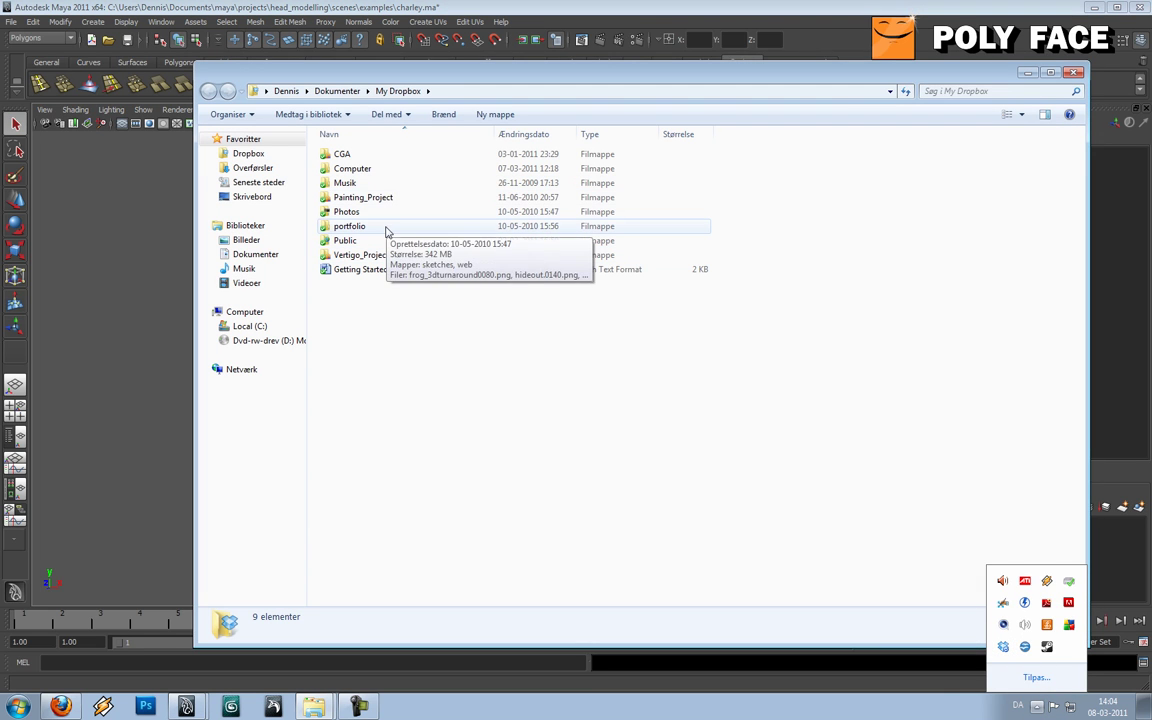
{"action": "double_click", "coordinate": [380, 170]}
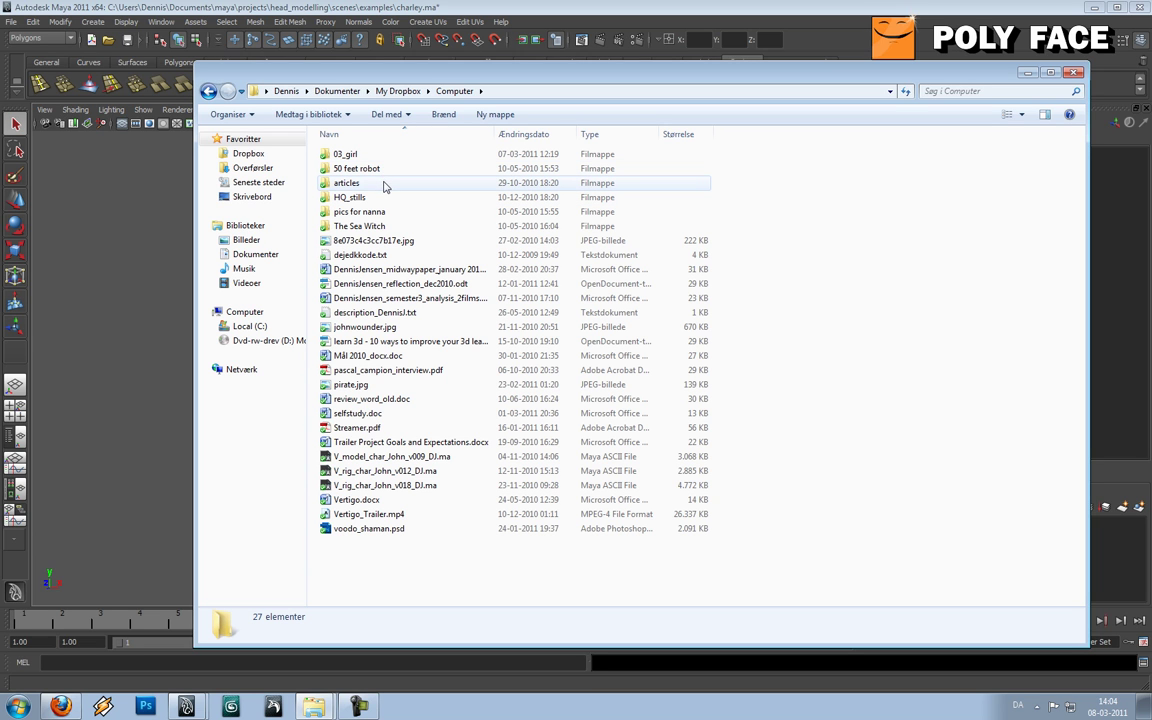
{"action": "left_click", "coordinate": [376, 155]}
{"action": "double_click", "coordinate": [376, 155]}
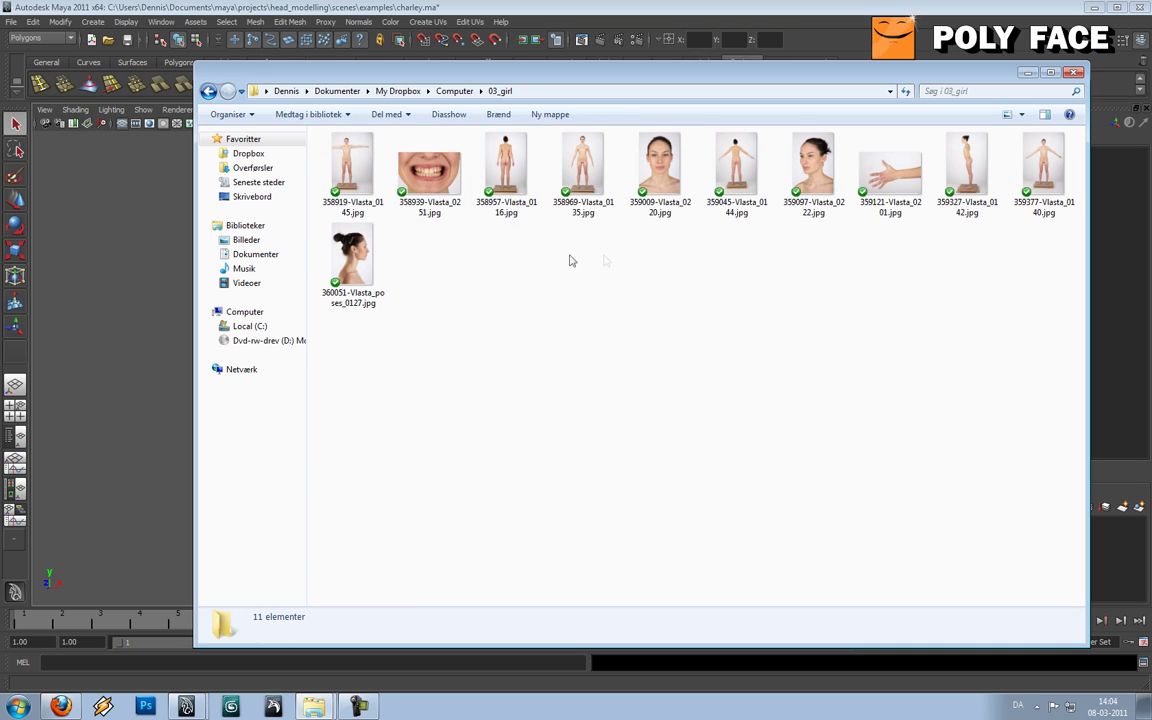
Return to the parent Computer folder and copy the 03_girl folder
{"action": "left_click", "coordinate": [208, 91]}
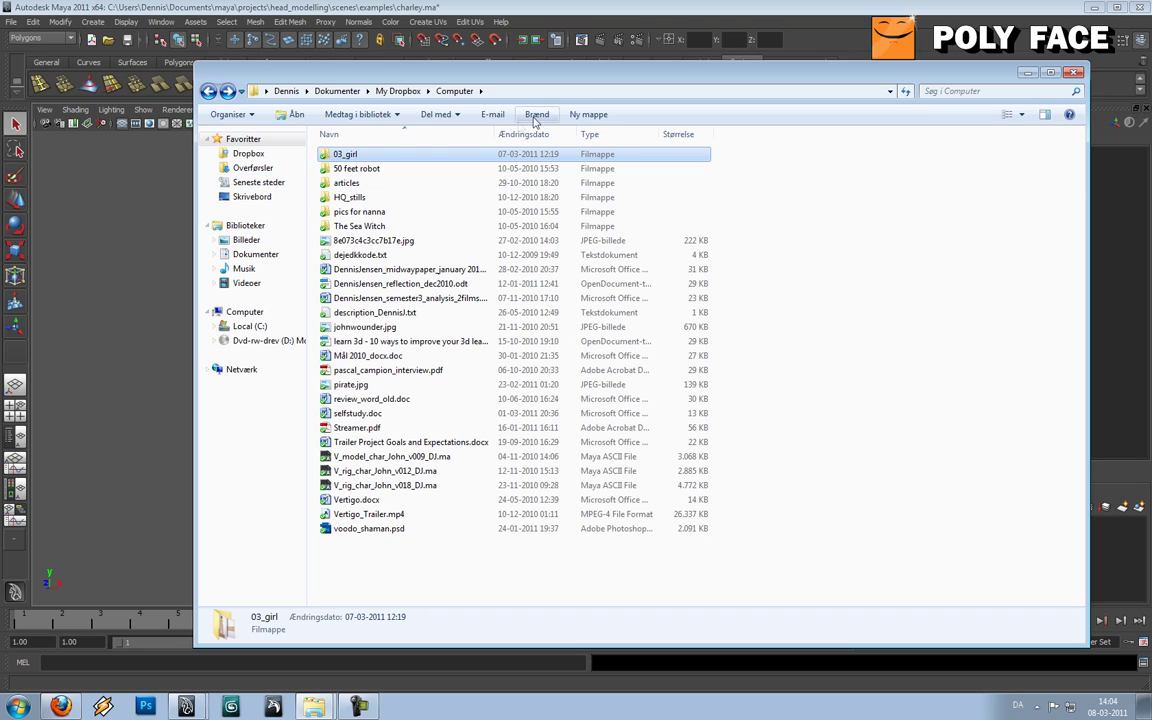
{"action": "right_click", "coordinate": [401, 157]}
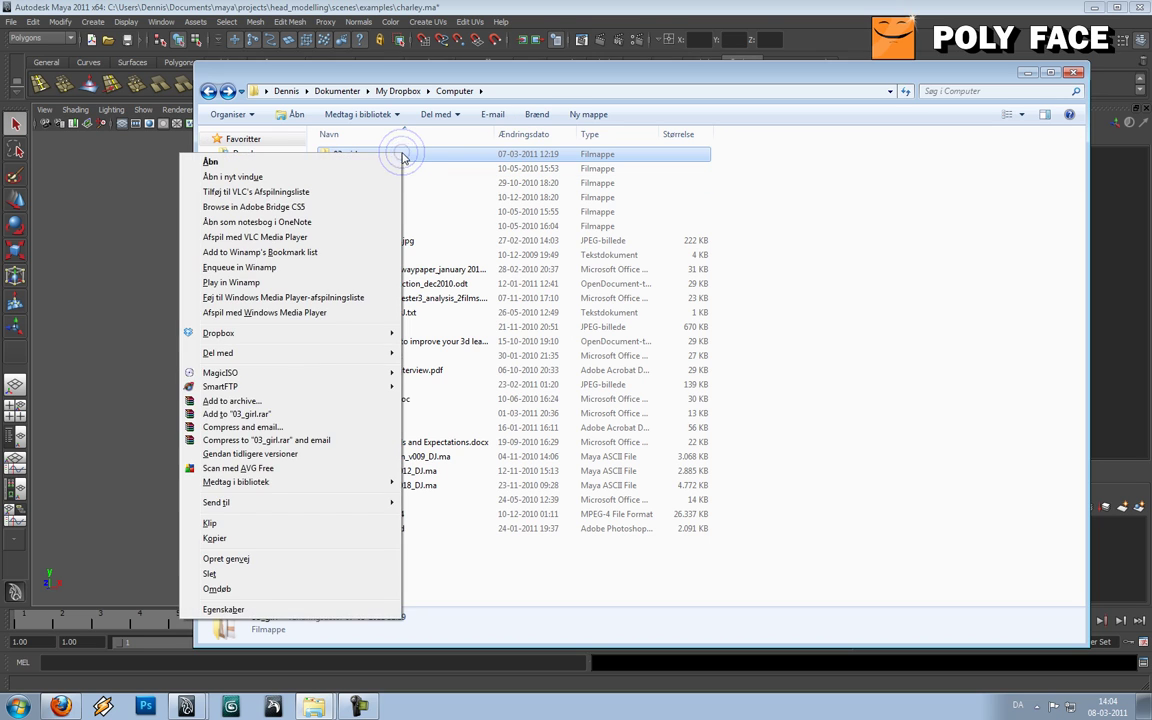
{"action": "left_click", "coordinate": [254, 534]}
Paste the copied 03_girl folder into the head_modelling project's images folder and return to the Dropbox folder window
{"action": "left_click", "coordinate": [314, 706]}
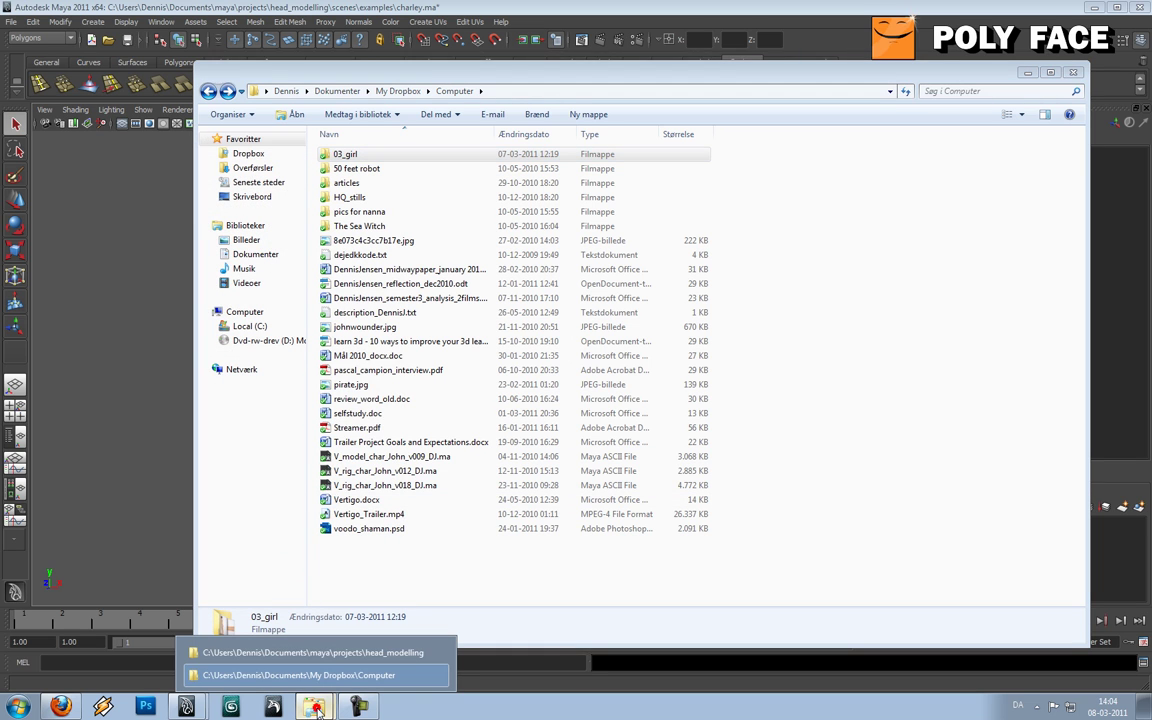
{"action": "left_click", "coordinate": [313, 652]}
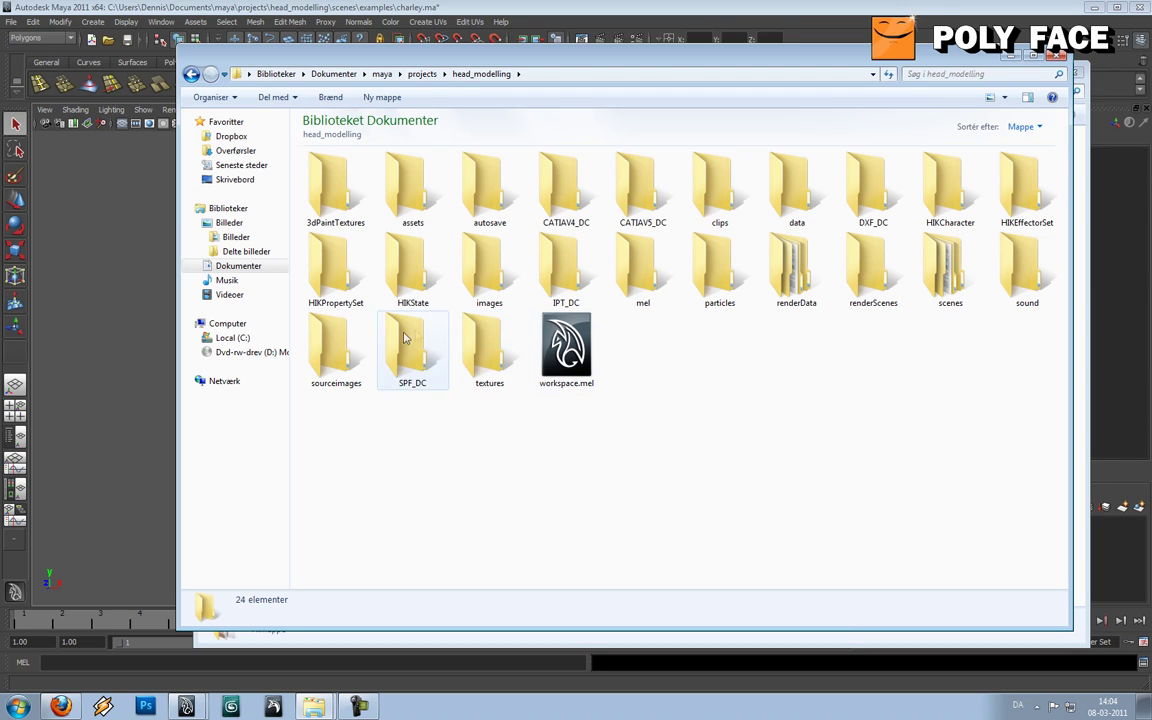
{"action": "left_click", "coordinate": [343, 333]}
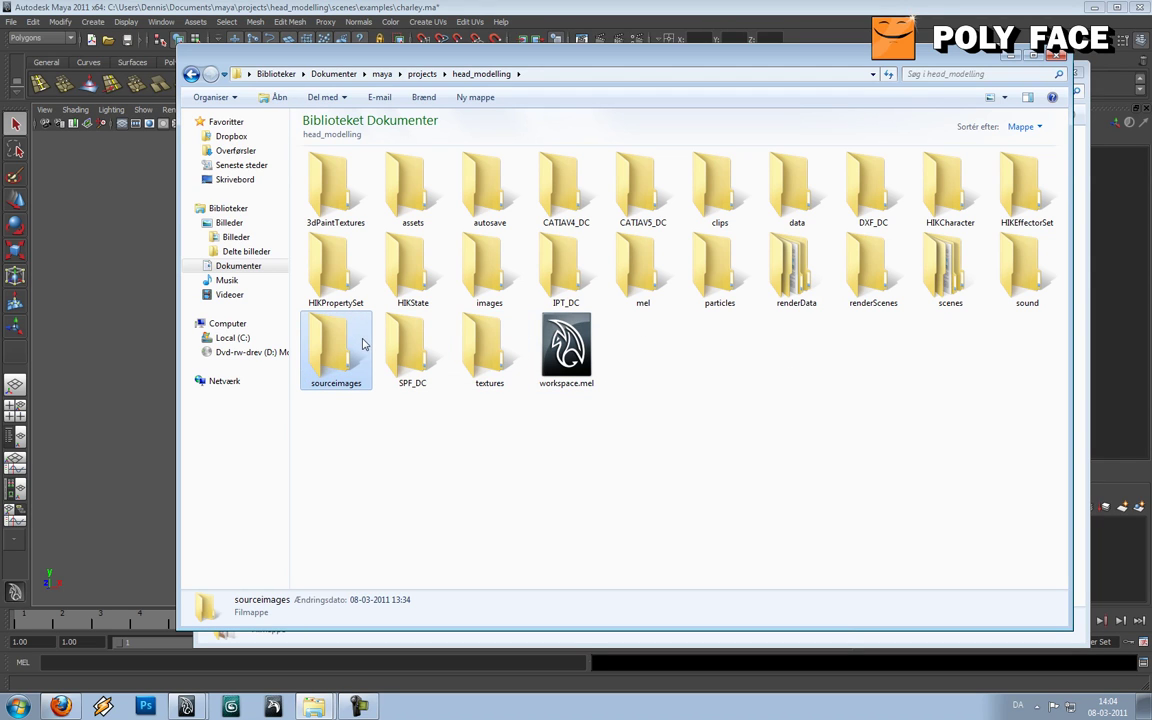
{"action": "key", "text": "i"}
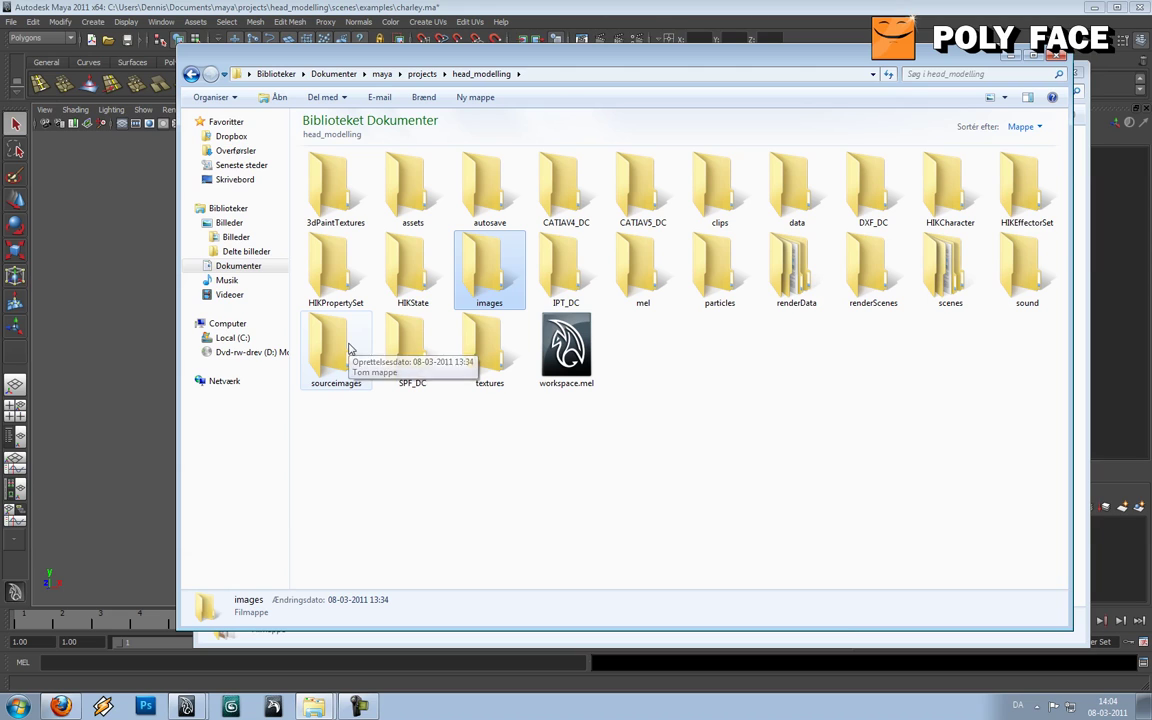
{"action": "double_click", "coordinate": [460, 285]}
{"action": "right_click", "coordinate": [380, 257]}
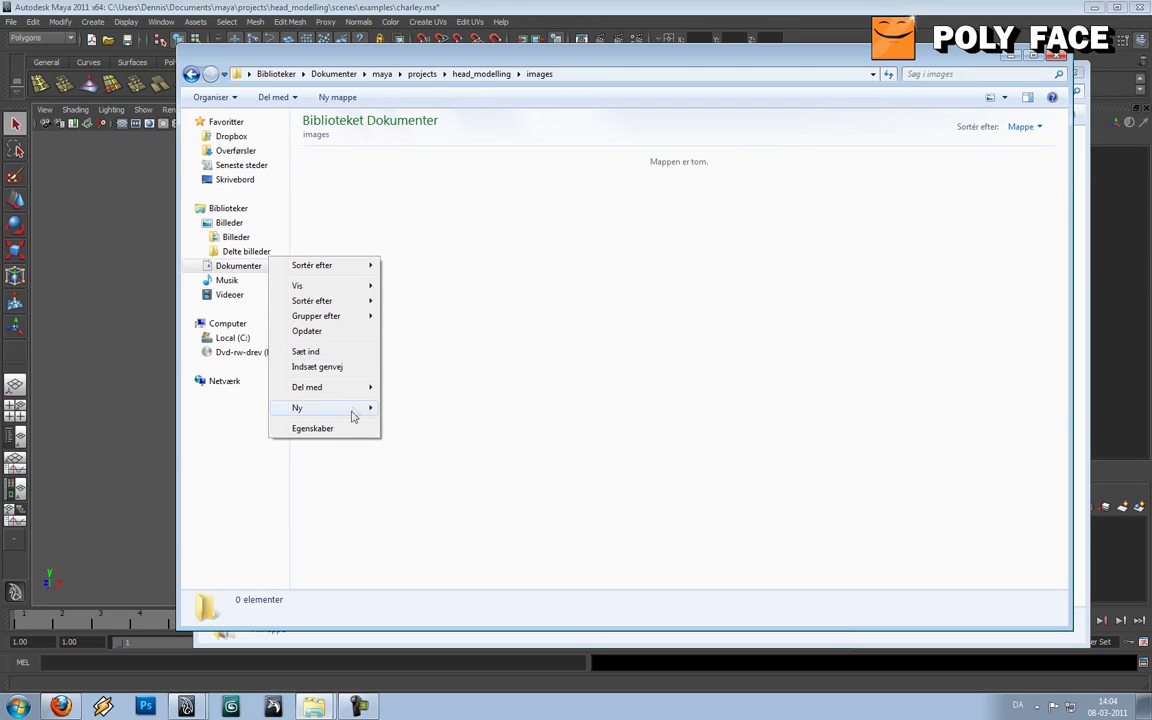
{"action": "left_click", "coordinate": [353, 365]}
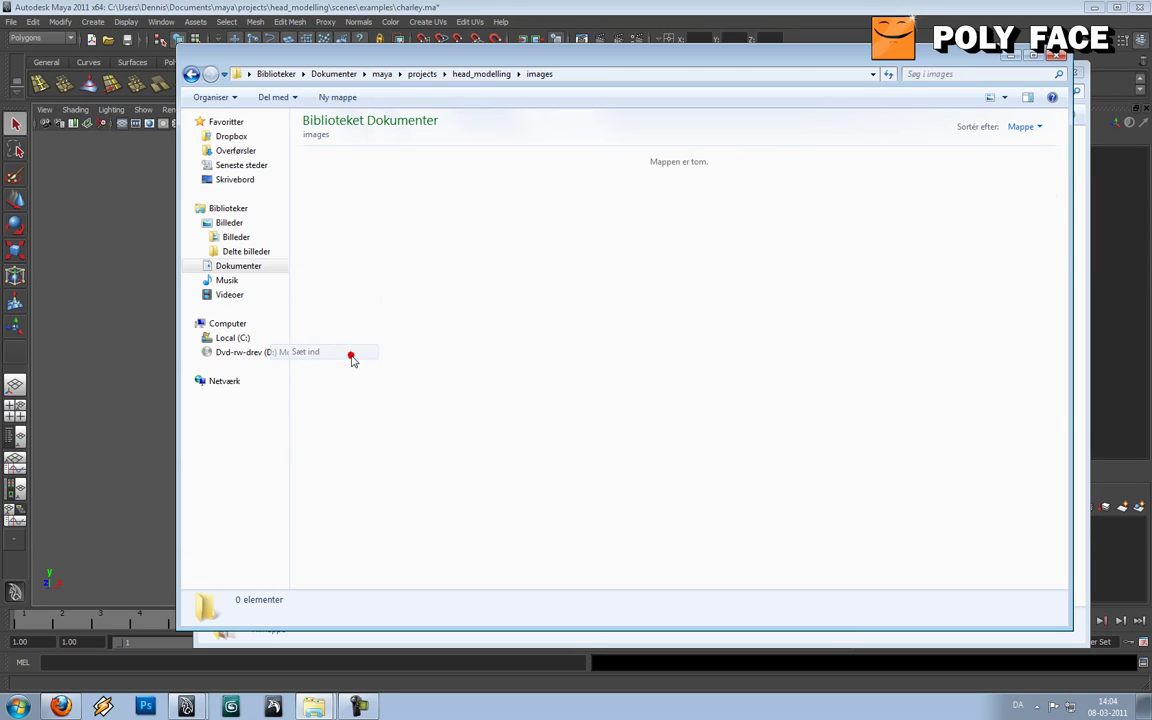
{"action": "left_click", "coordinate": [446, 345]}
{"action": "left_click", "coordinate": [460, 635]}
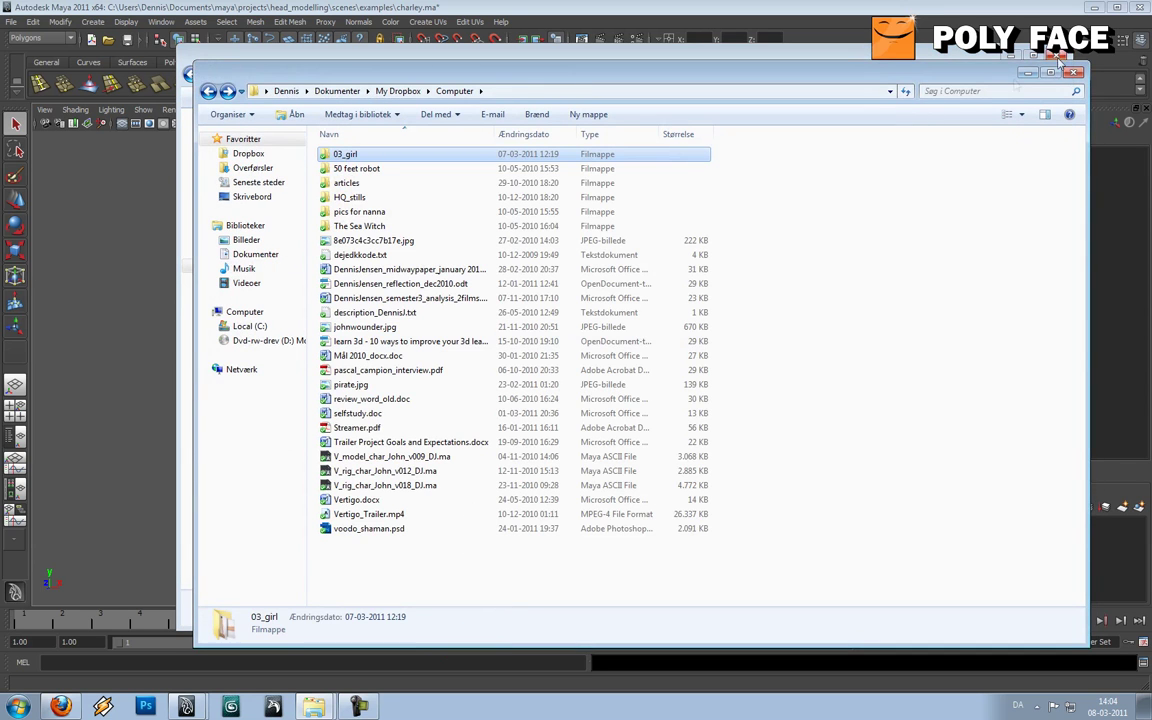
Close the Dropbox window, launch Photoshop and open the 03_girl folder inside the head_modelling project's images folder
{"action": "left_click", "coordinate": [1063, 69]}
{"action": "left_click", "coordinate": [375, 401]}
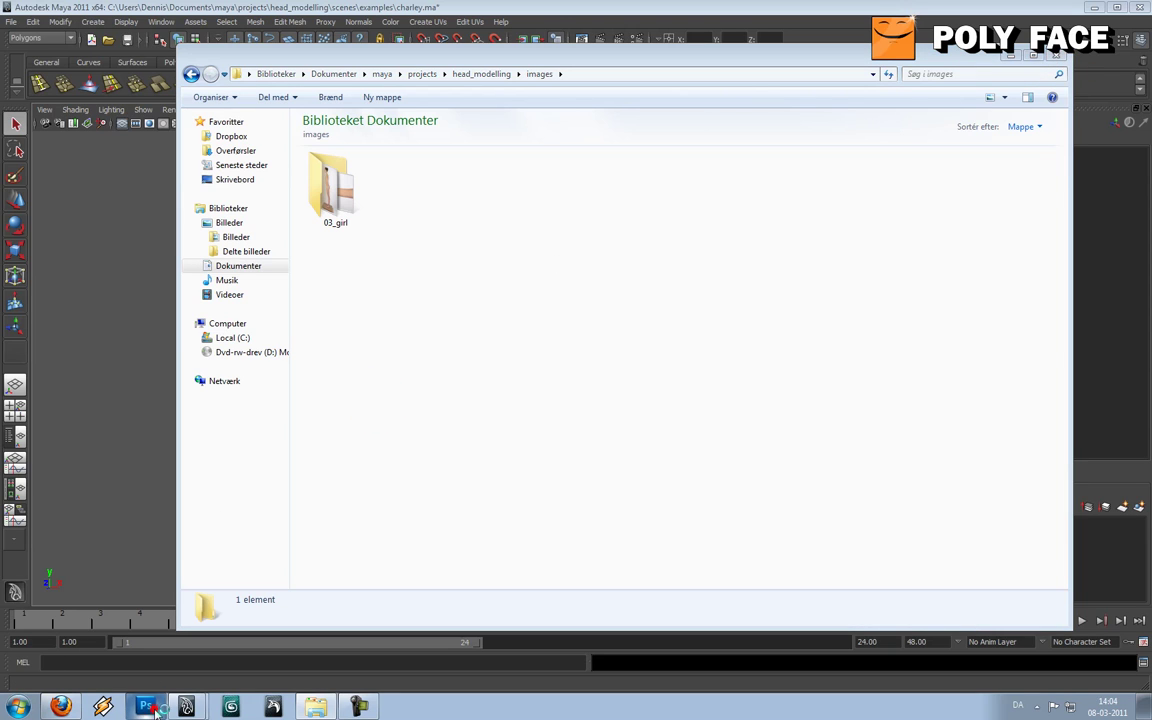
{"action": "left_click", "coordinate": [148, 707]}
{"action": "left_click", "coordinate": [428, 552]}
{"action": "double_click", "coordinate": [338, 220]}
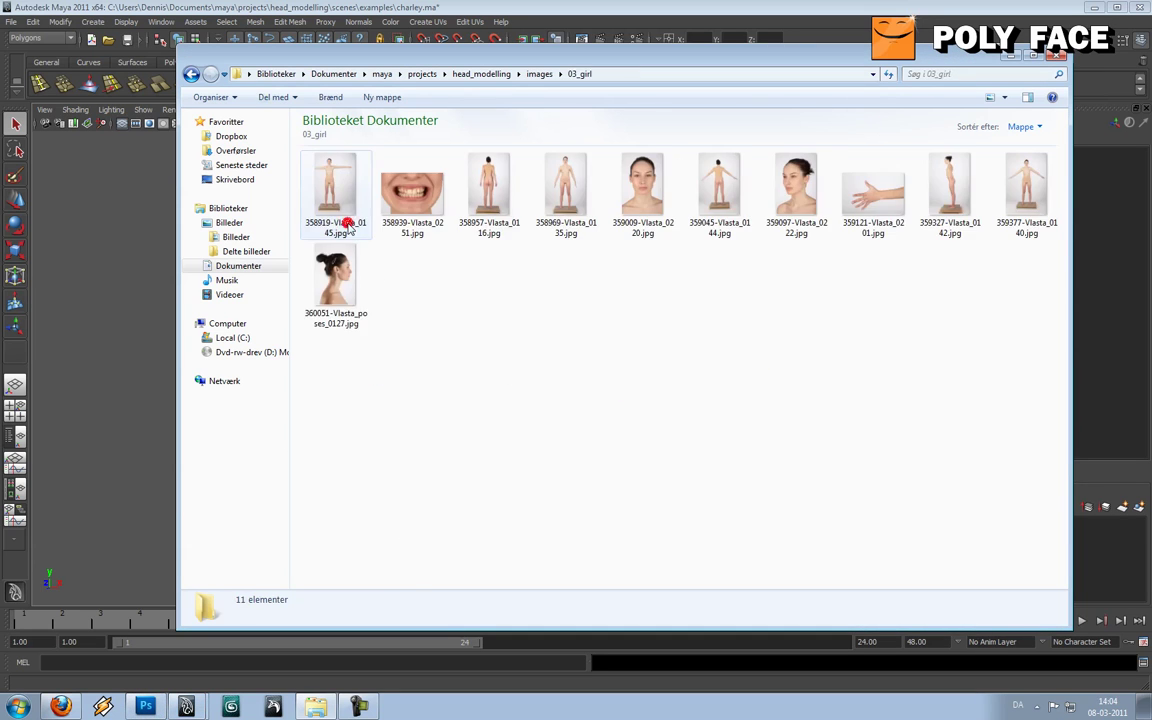
Open the front, three-quarter and profile head photos from the 03_girl folder together in Photoshop
{"action": "left_click", "coordinate": [643, 188]}
{"action": "left_click", "coordinate": [776, 200], "text": "ctrl"}
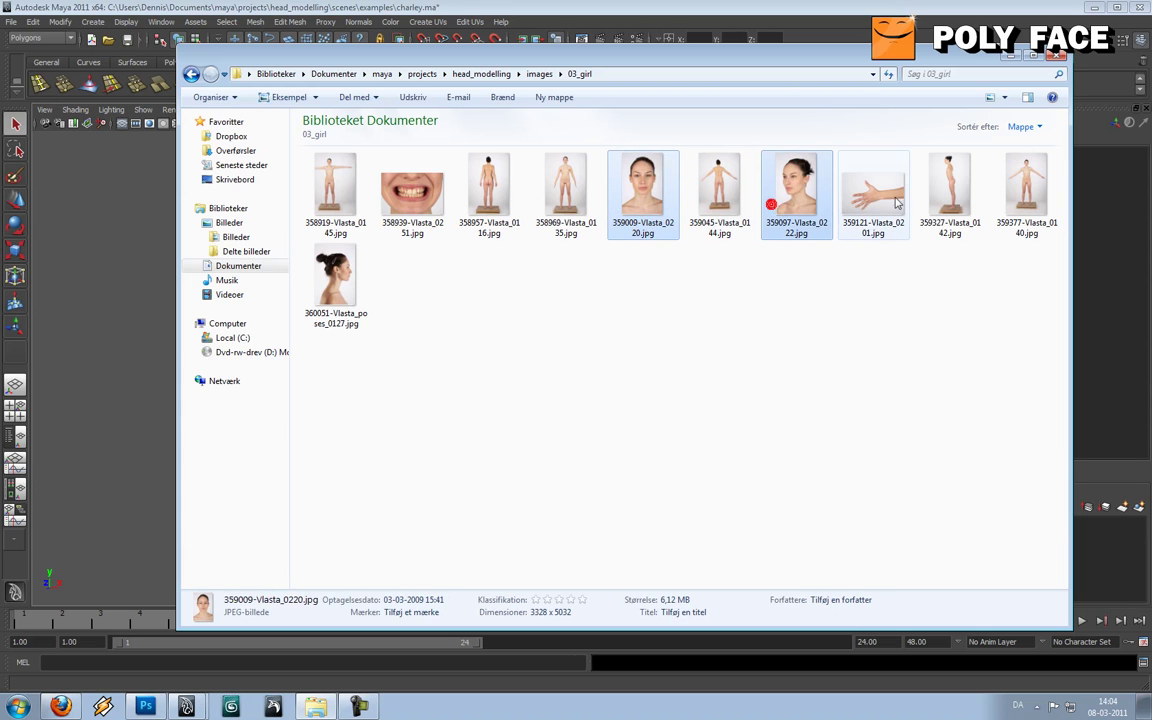
{"action": "left_click", "coordinate": [336, 275], "text": "ctrl"}
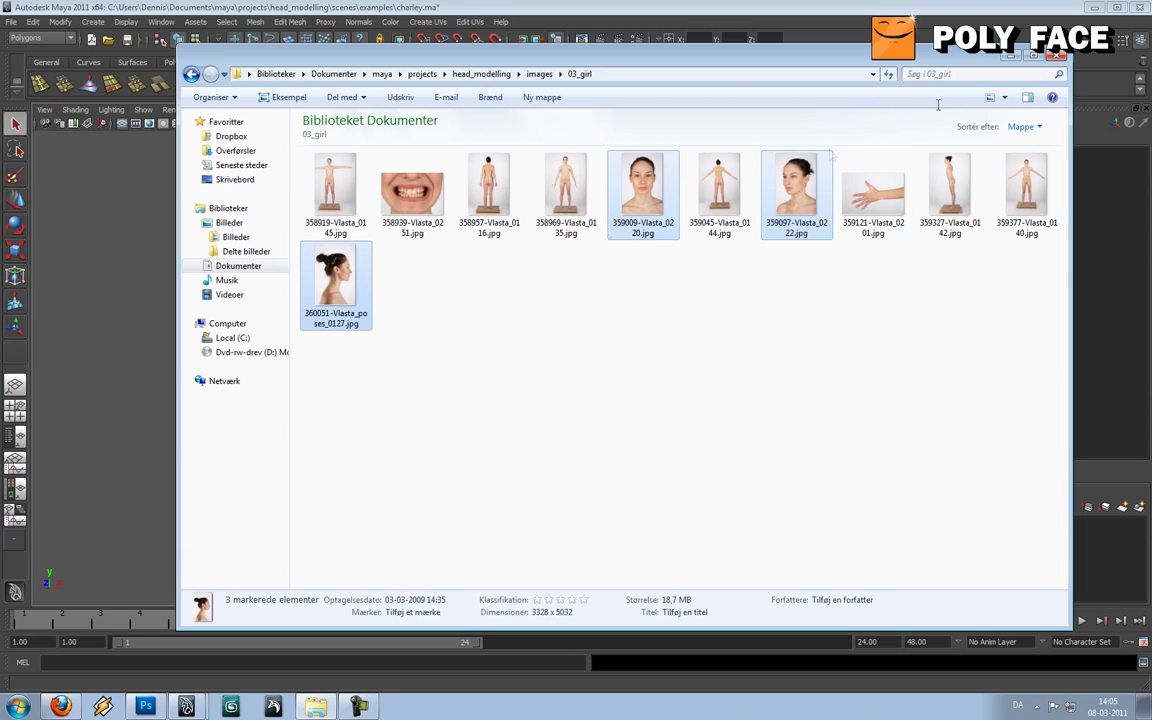
{"action": "key", "text": "Return"}
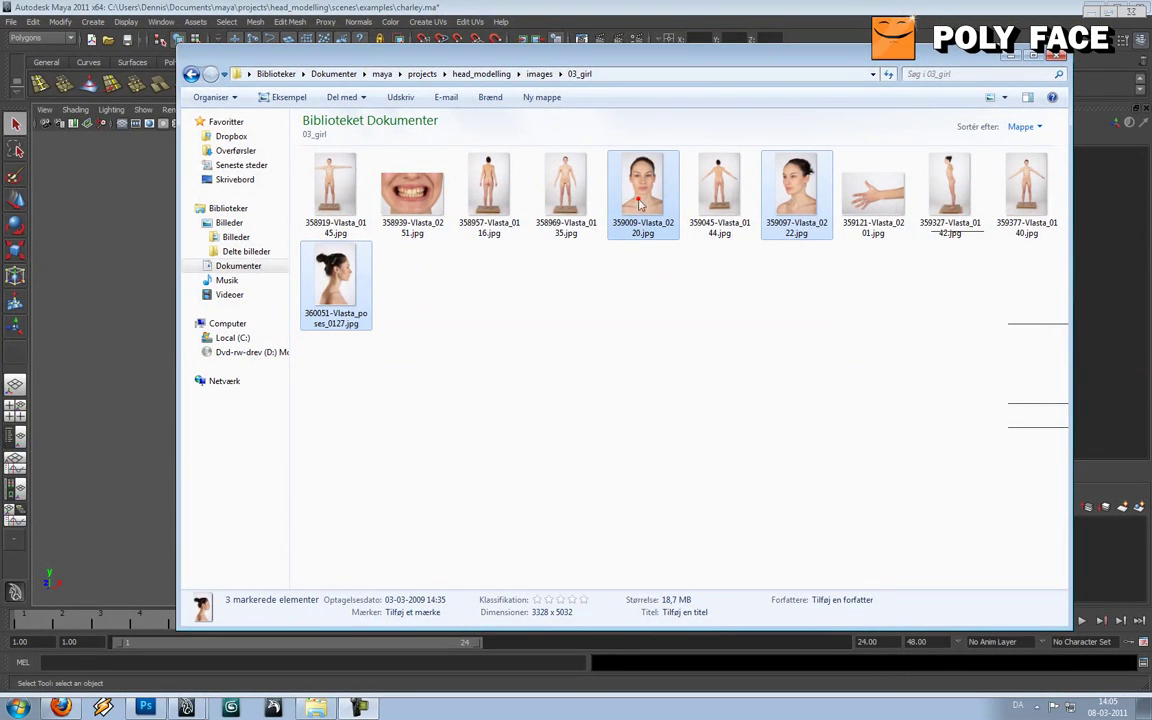
{"action": "left_click", "coordinate": [643, 195]}
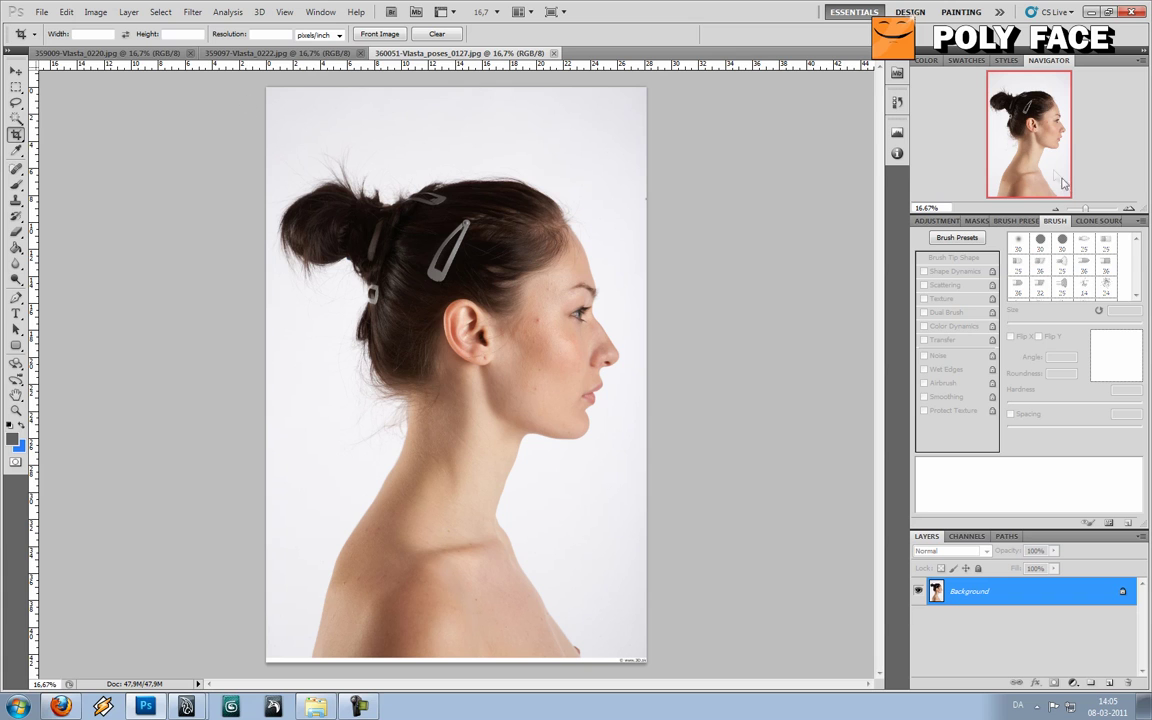
Compare the profile, three-quarter and front head photos to judge them as modelling references
{"action": "left_click", "coordinate": [1129, 208]}
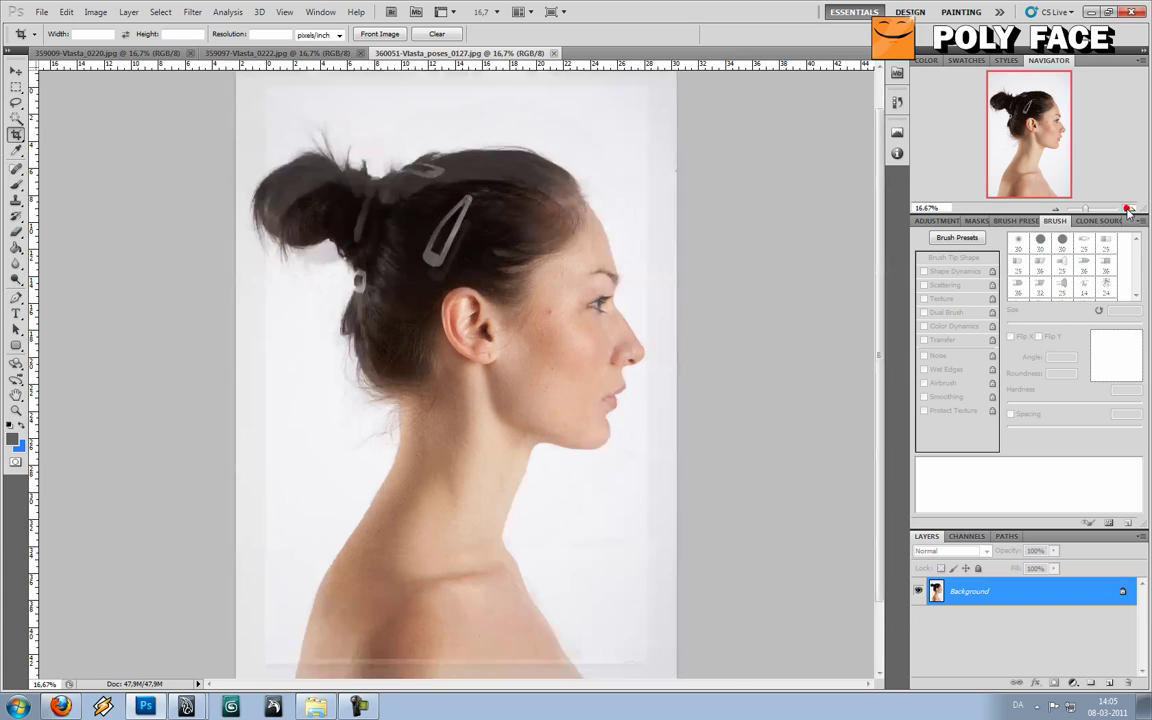
{"action": "left_click_drag", "start_coordinate": [881, 290], "coordinate": [883, 286]}
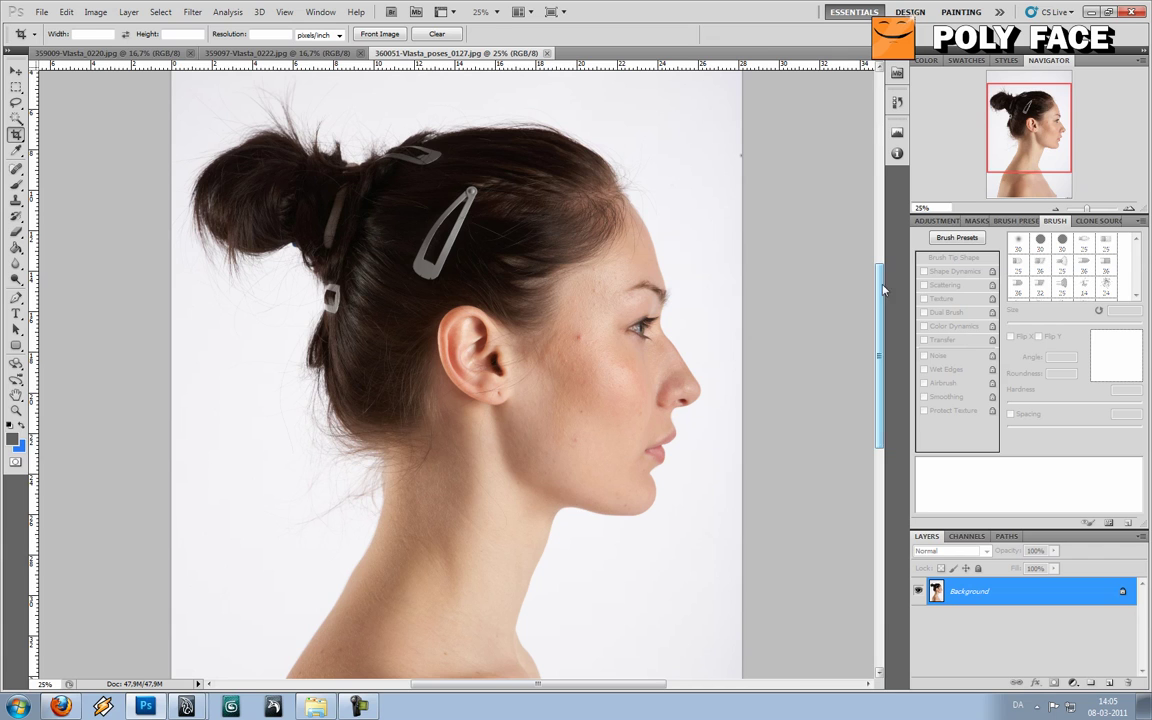
{"action": "left_click", "coordinate": [288, 54]}
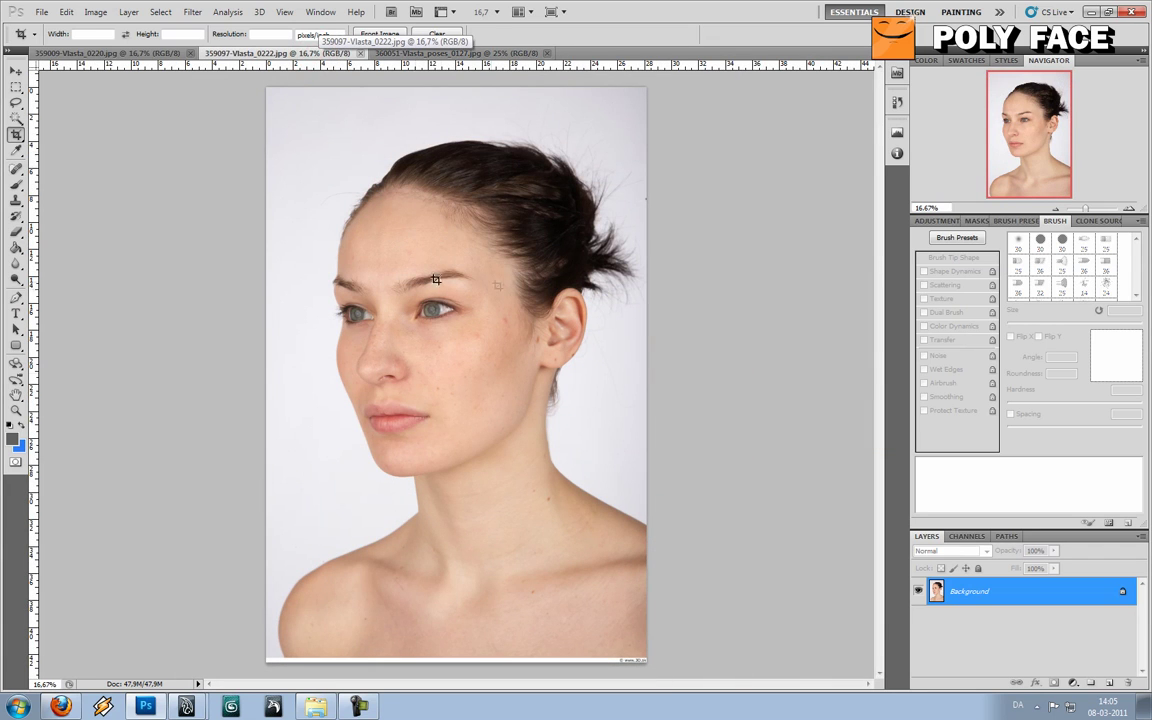
{"action": "left_click", "coordinate": [125, 53]}
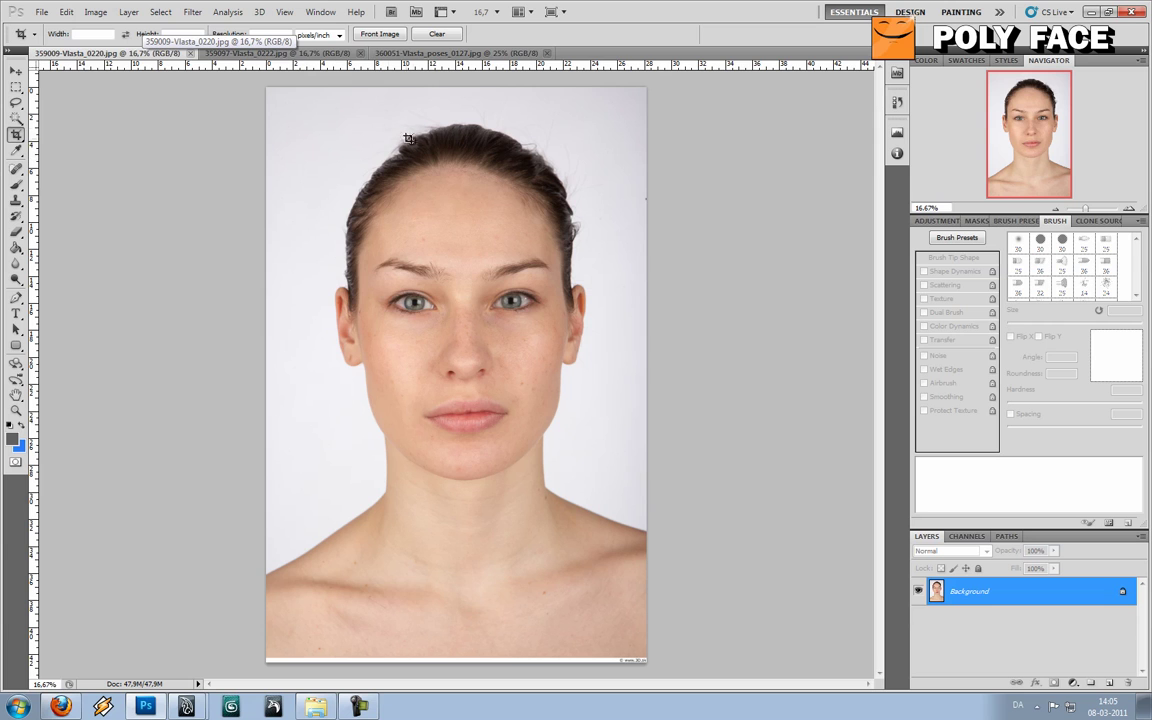
{"action": "left_click", "coordinate": [456, 53]}
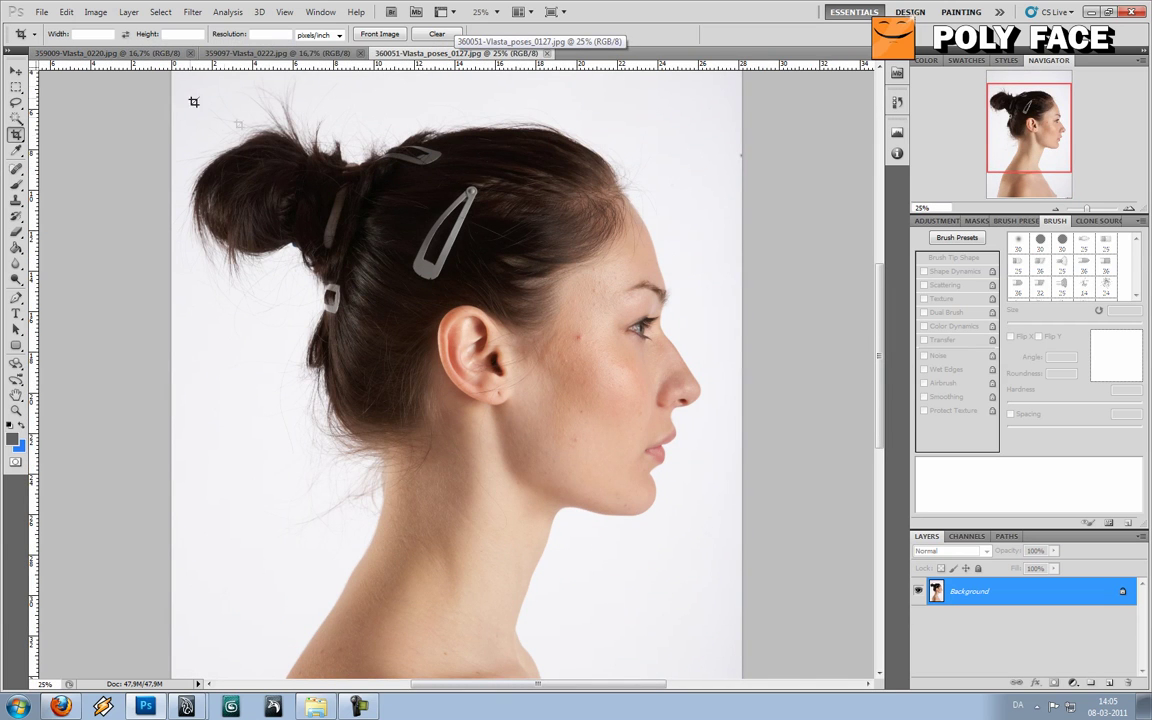
{"action": "left_click", "coordinate": [127, 55]}
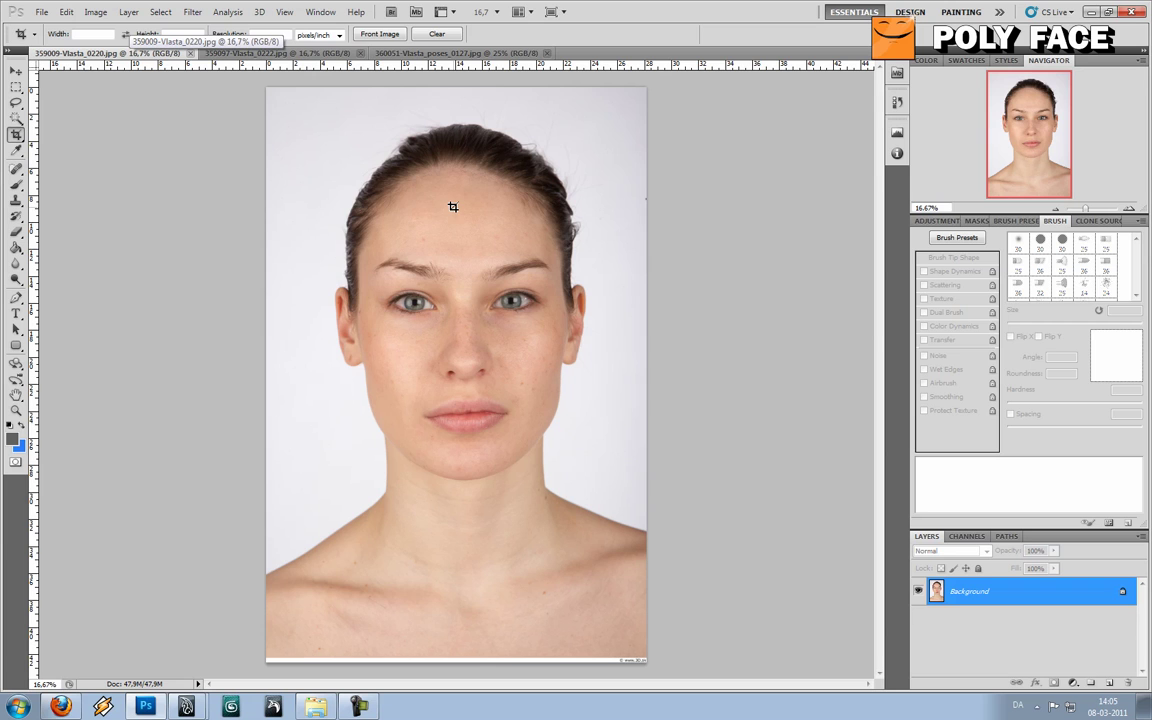
{"action": "left_click", "coordinate": [235, 53]}
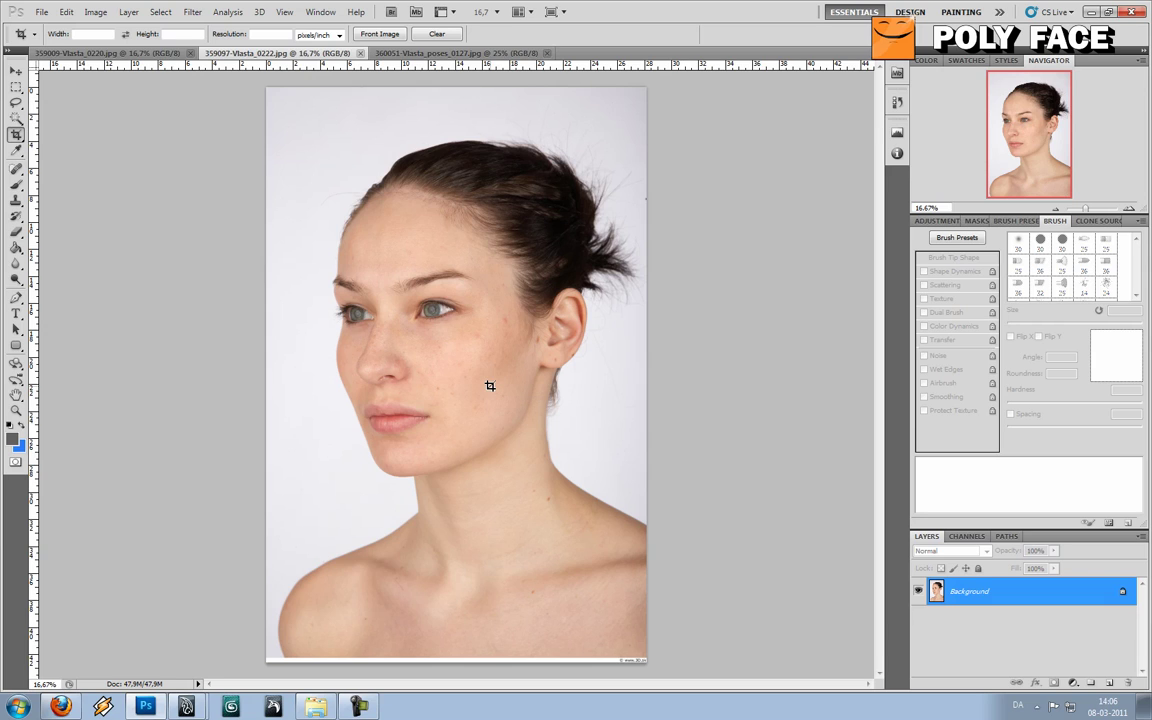
Select the profile photo's full width from above the hair down to the shoulder with the Rectangular Marquee and copy it
{"action": "left_click", "coordinate": [436, 53]}
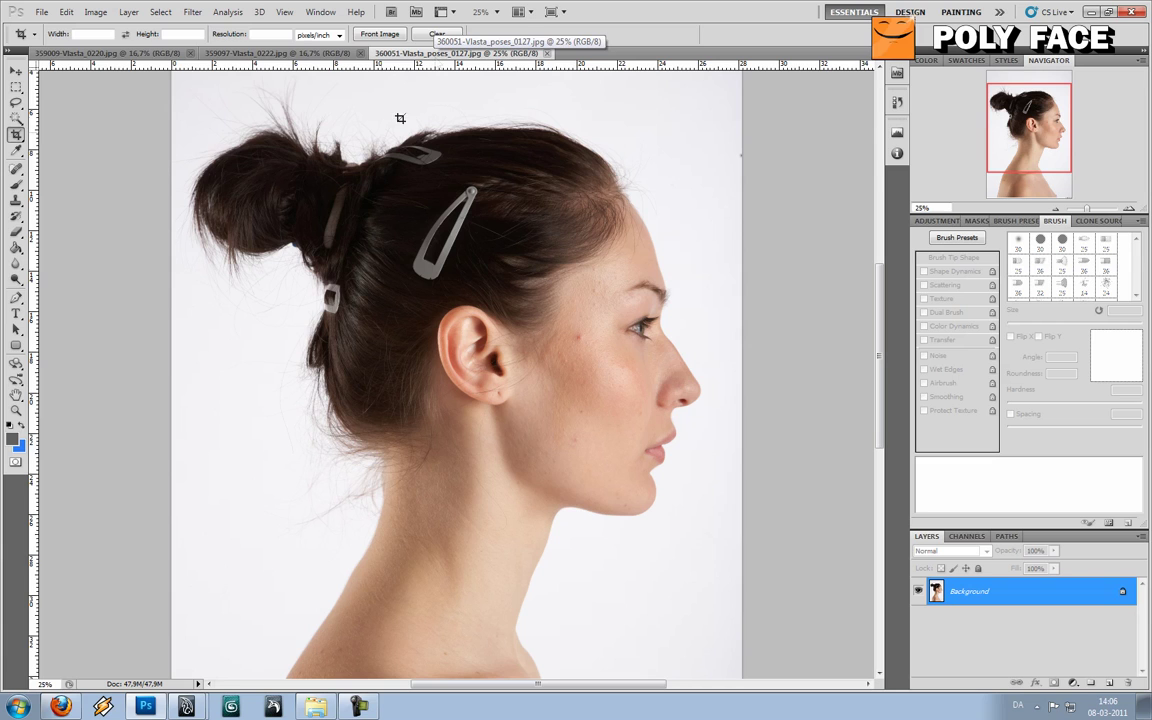
{"action": "left_click", "coordinate": [16, 88]}
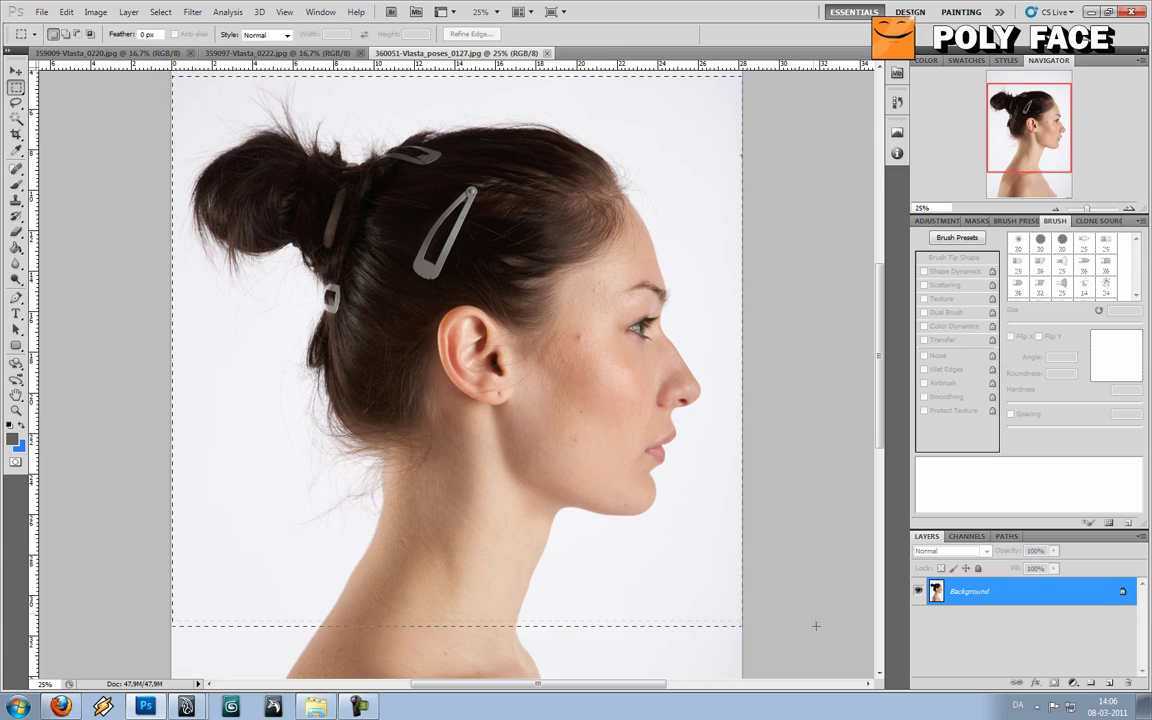
{"action": "left_click_drag", "start_coordinate": [816, 642], "coordinate": [812, 638]}
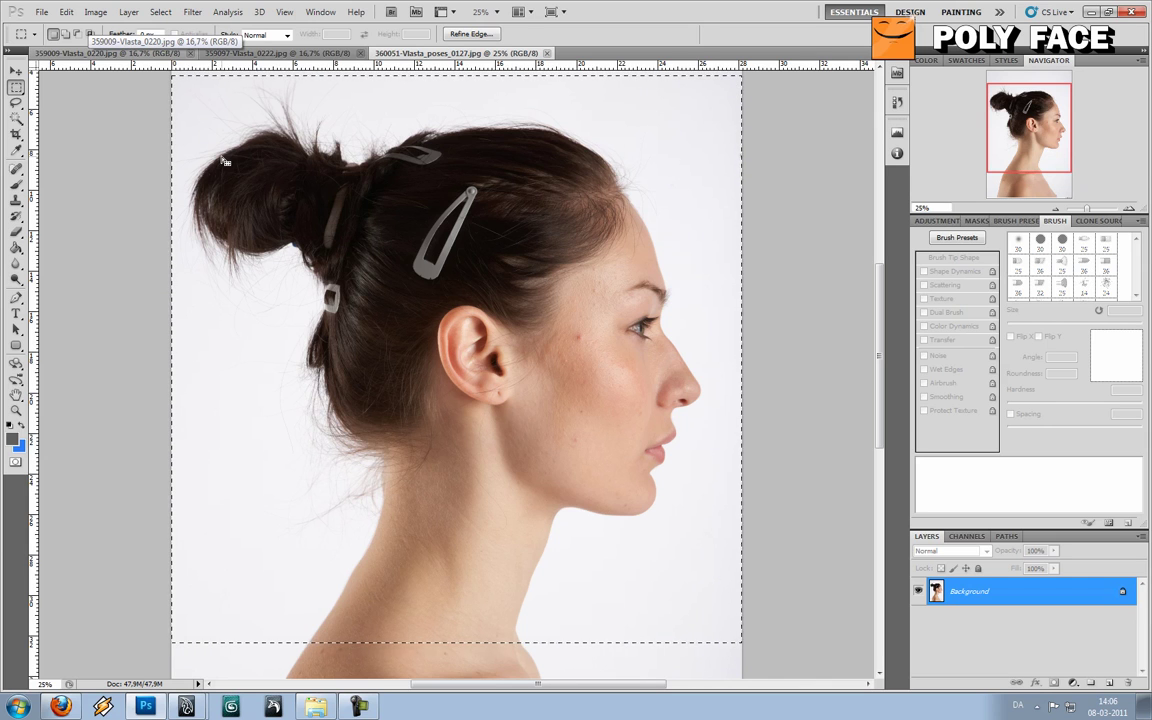
Extend the front photo's canvas to 200 percent width and 100 percent height, anchored at the middle left so space is added on the right
{"action": "left_click", "coordinate": [145, 53]}
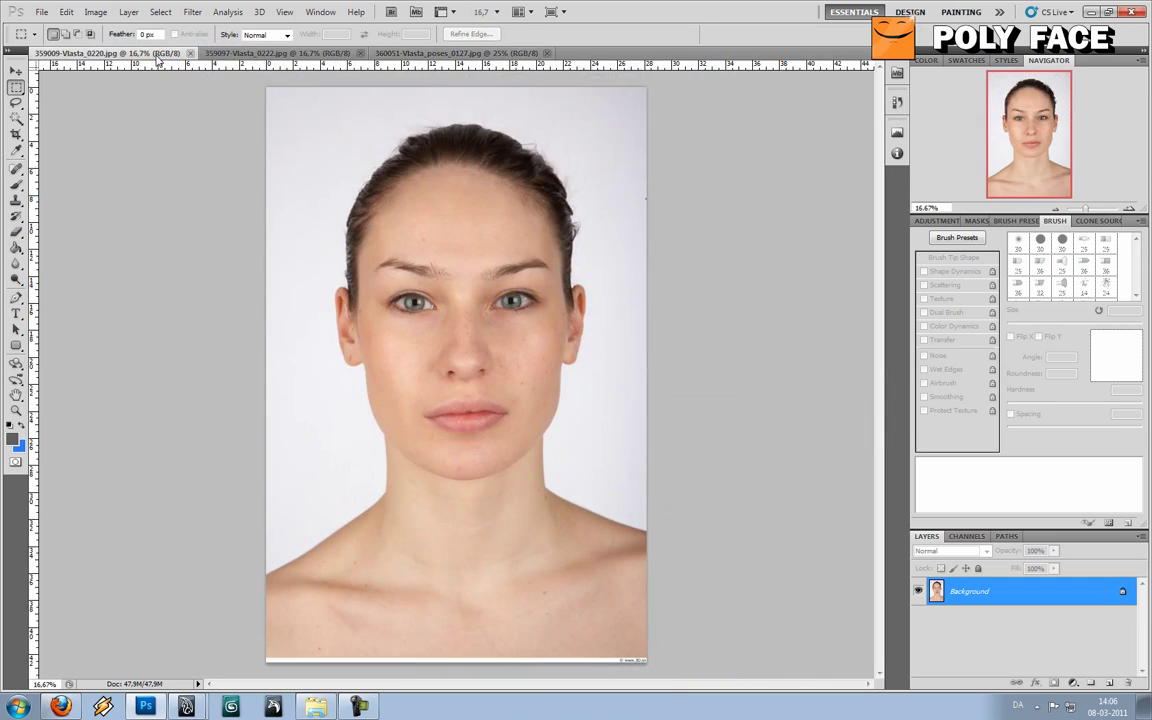
{"action": "left_click", "coordinate": [110, 12]}
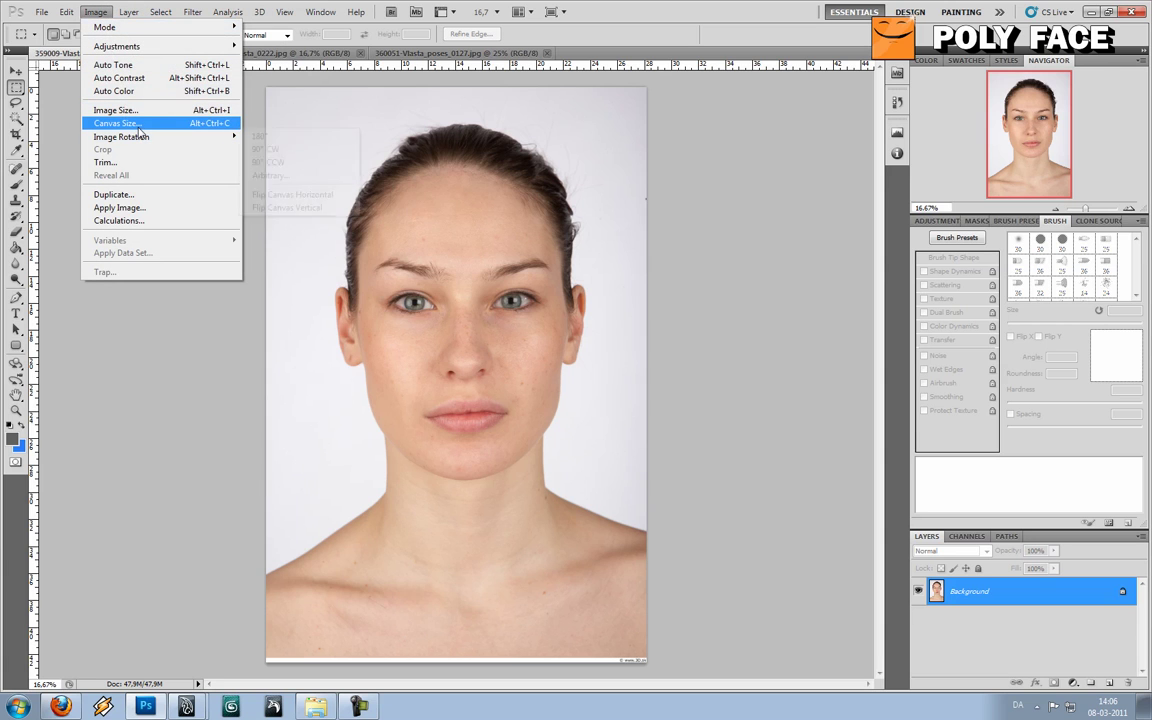
{"action": "left_click", "coordinate": [138, 124]}
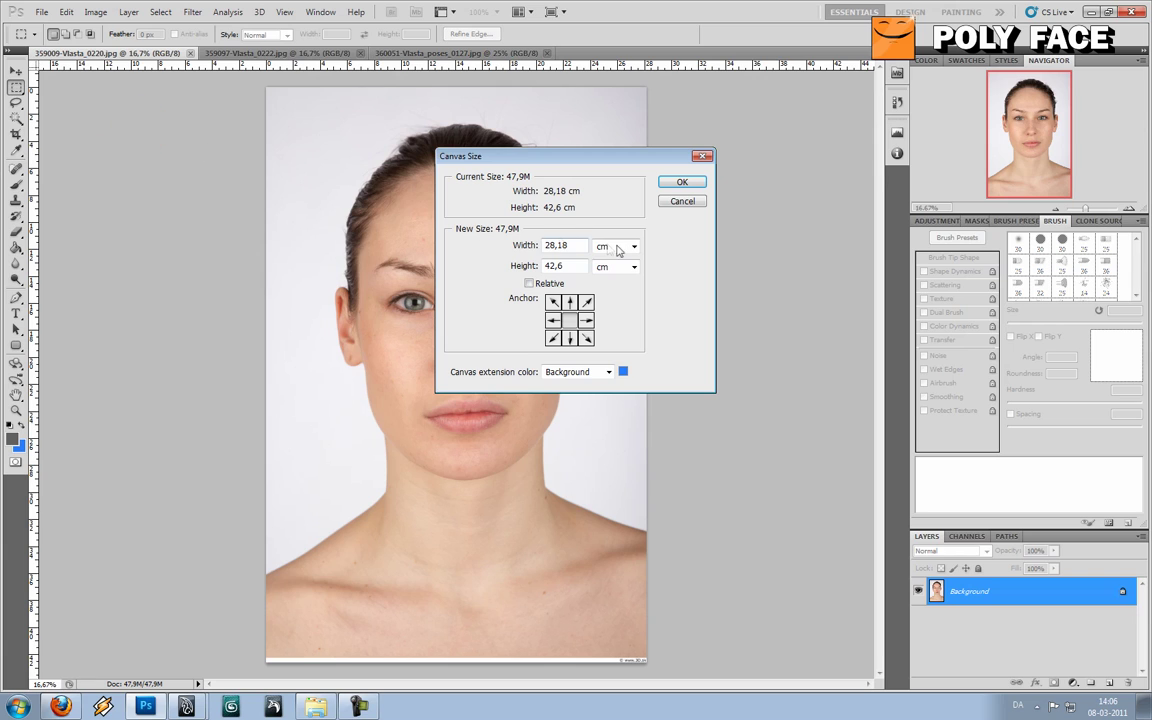
{"action": "left_click", "coordinate": [618, 247]}
{"action": "left_click", "coordinate": [609, 260]}
{"action": "left_click", "coordinate": [569, 246]}
{"action": "double_click", "coordinate": [569, 246]}
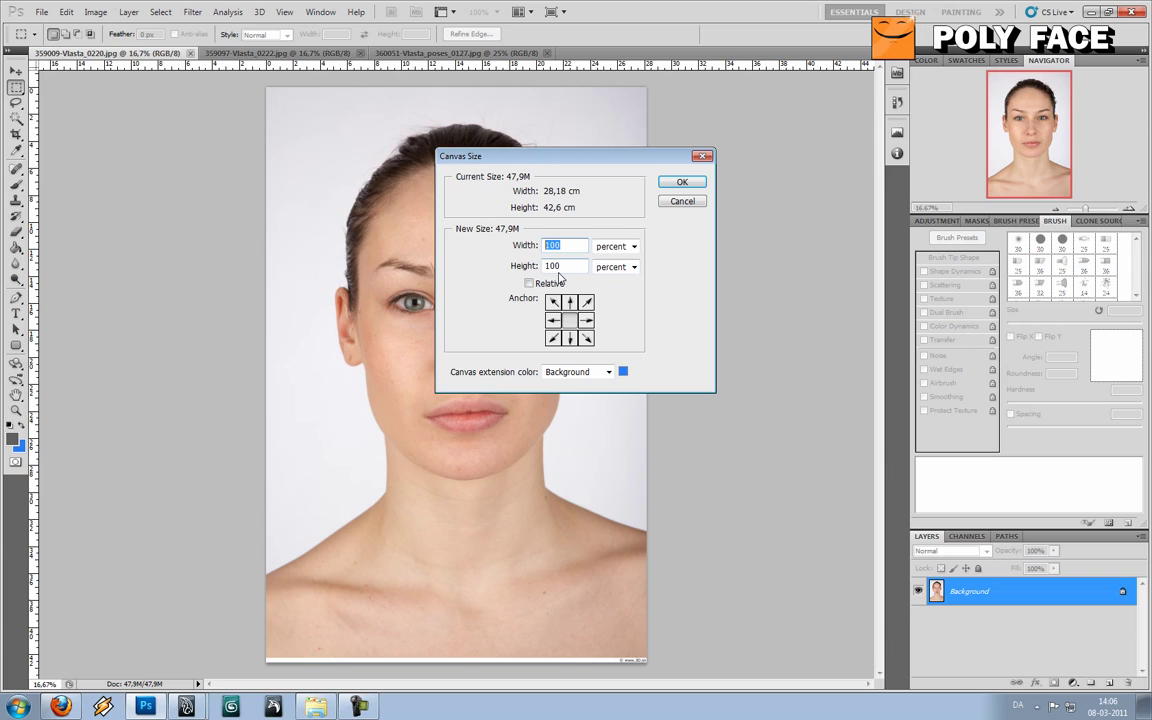
{"action": "type", "text": "200"}
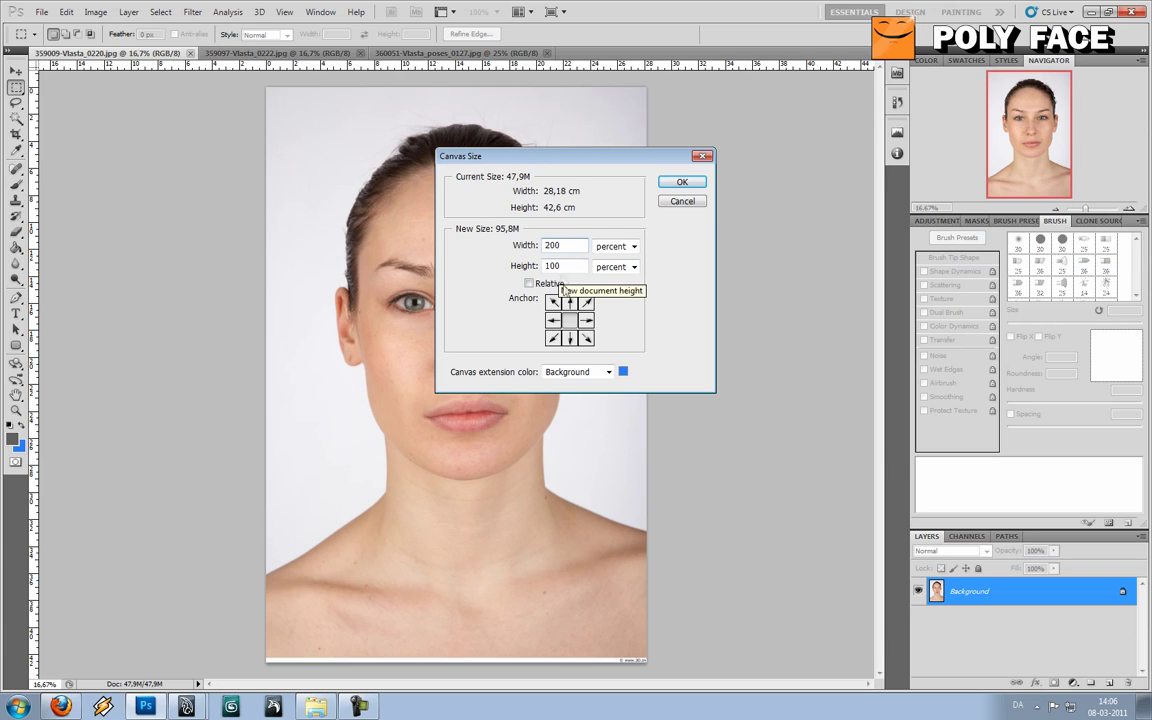
{"action": "left_click", "coordinate": [553, 321]}
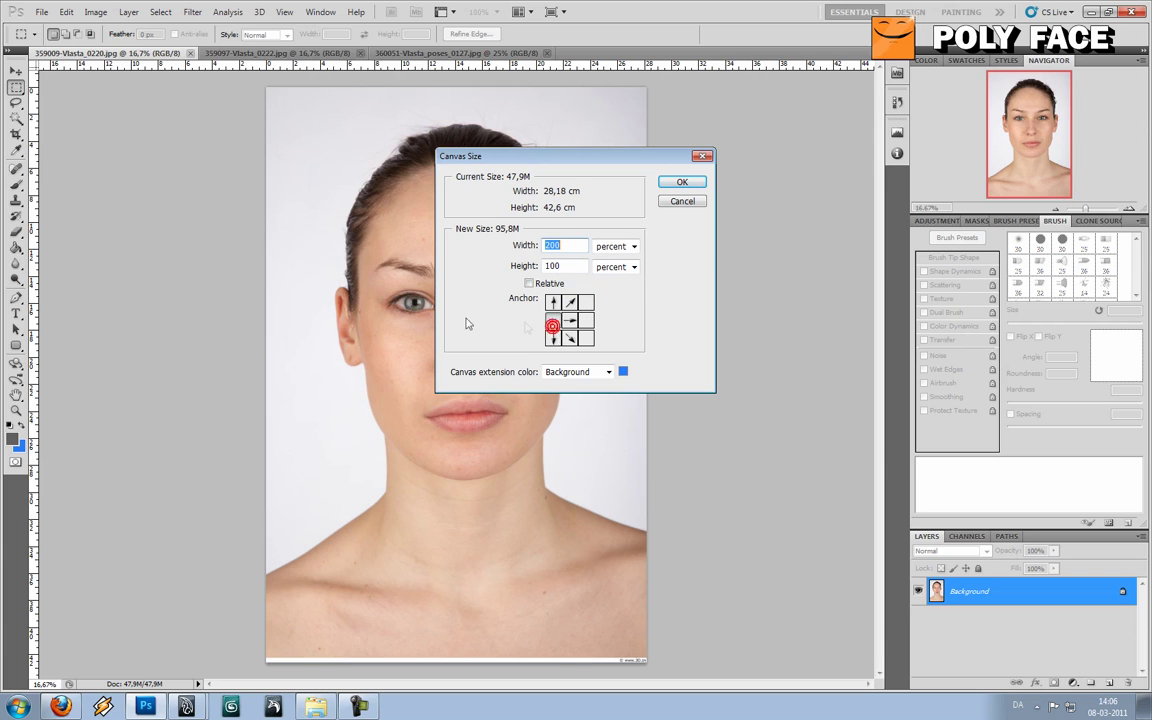
{"action": "left_click", "coordinate": [676, 183]}
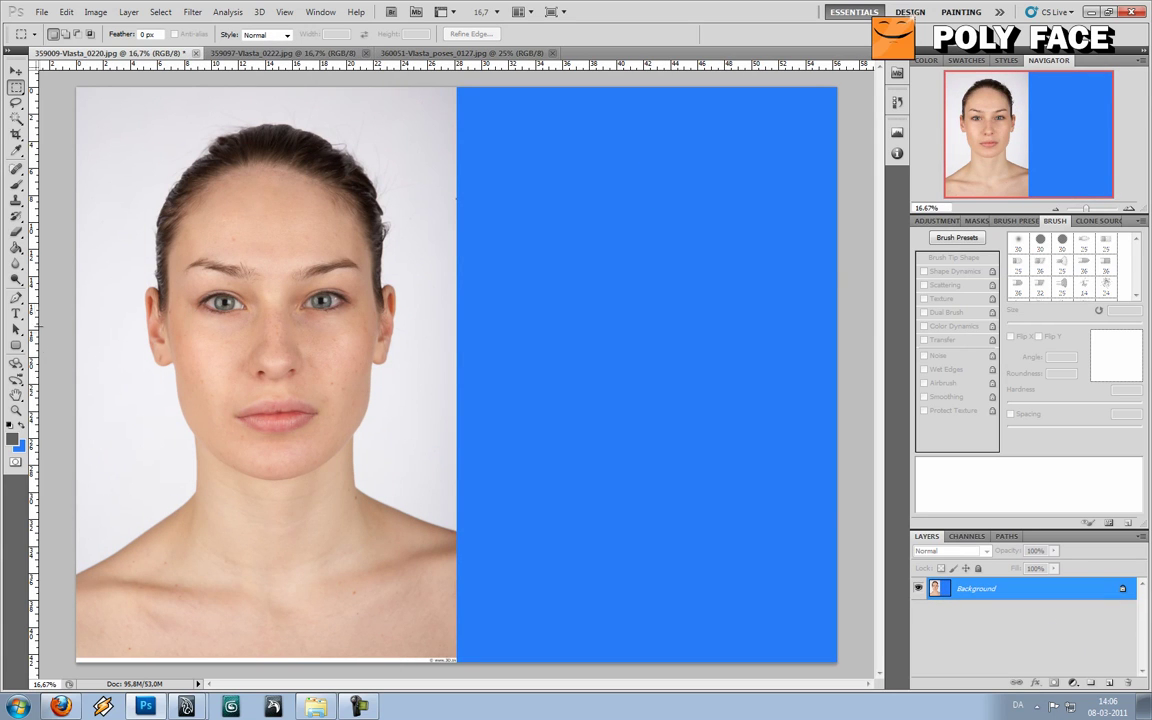
Fill the added blue canvas area with the light grey sampled from the front photo's backdrop using the Paint Bucket
{"action": "left_click", "coordinate": [15, 247]}
{"action": "left_click", "coordinate": [404, 210], "text": "alt"}
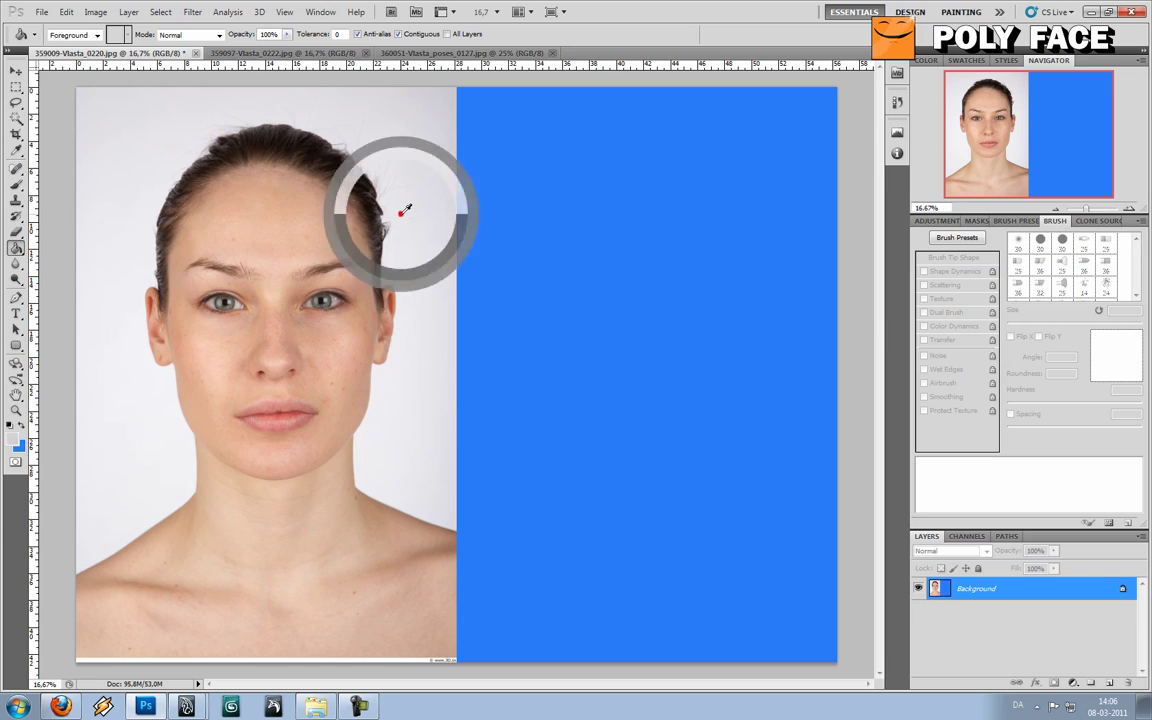
{"action": "left_click", "coordinate": [517, 226]}
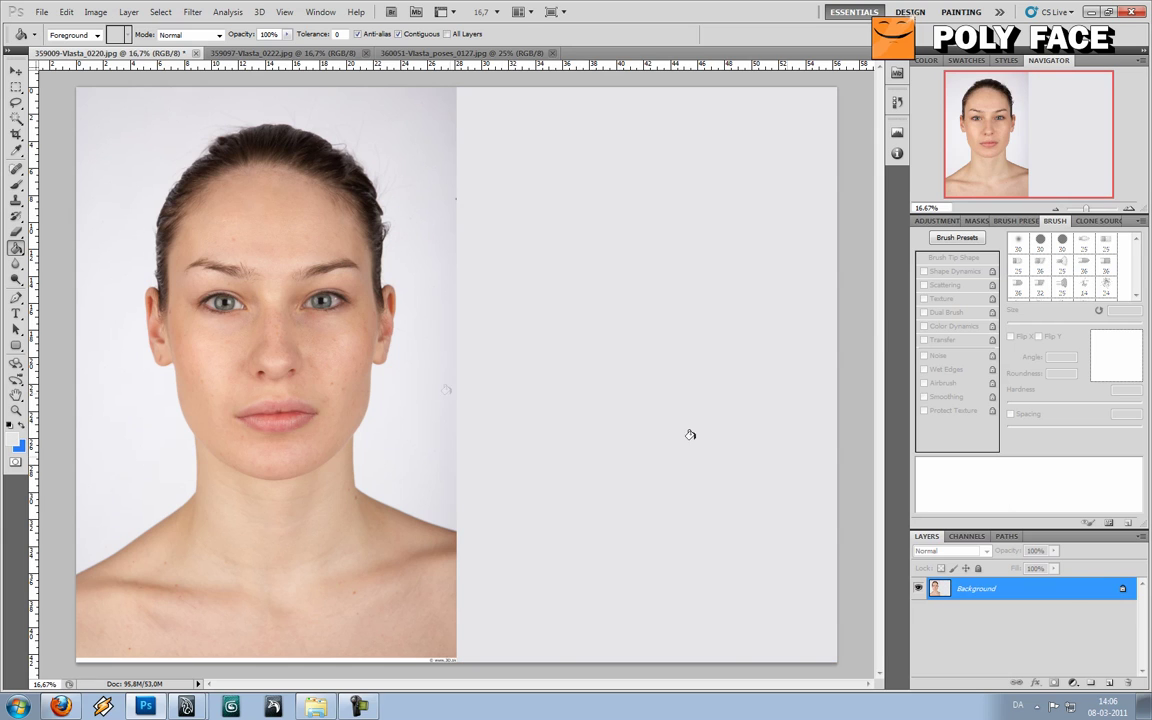
Paste the copied profile head onto a new layer and move it to the right of the front face
{"action": "left_click", "coordinate": [1109, 683]}
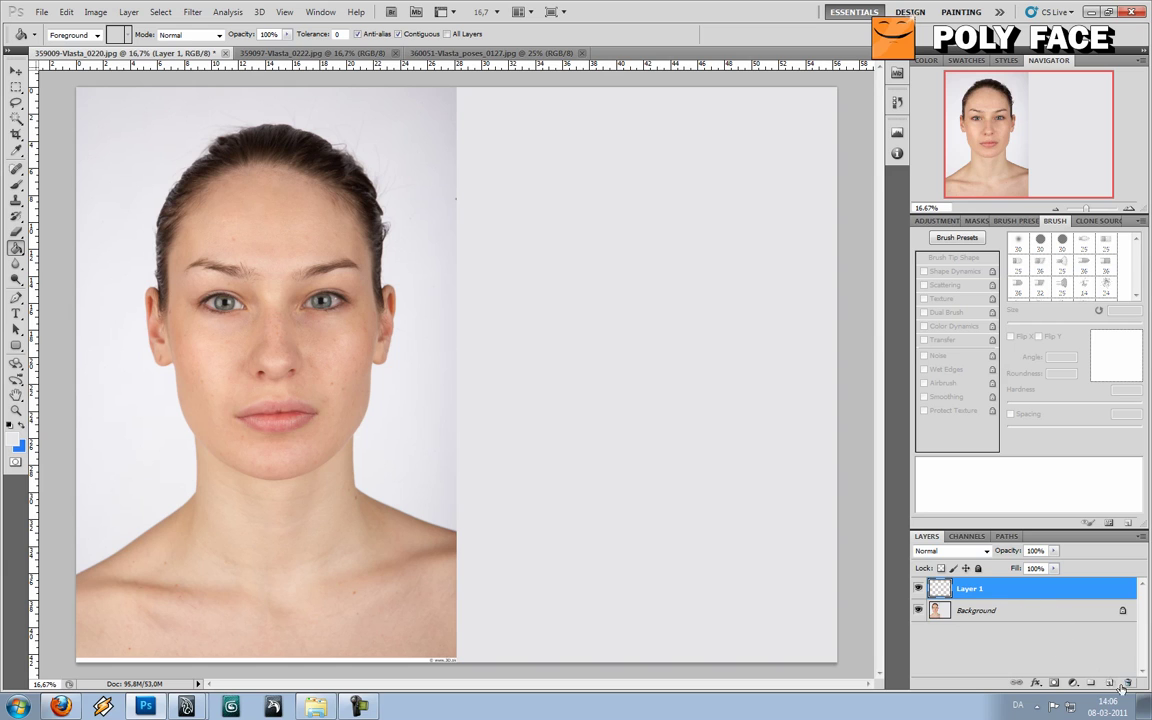
{"action": "key", "text": "ctrl+v"}
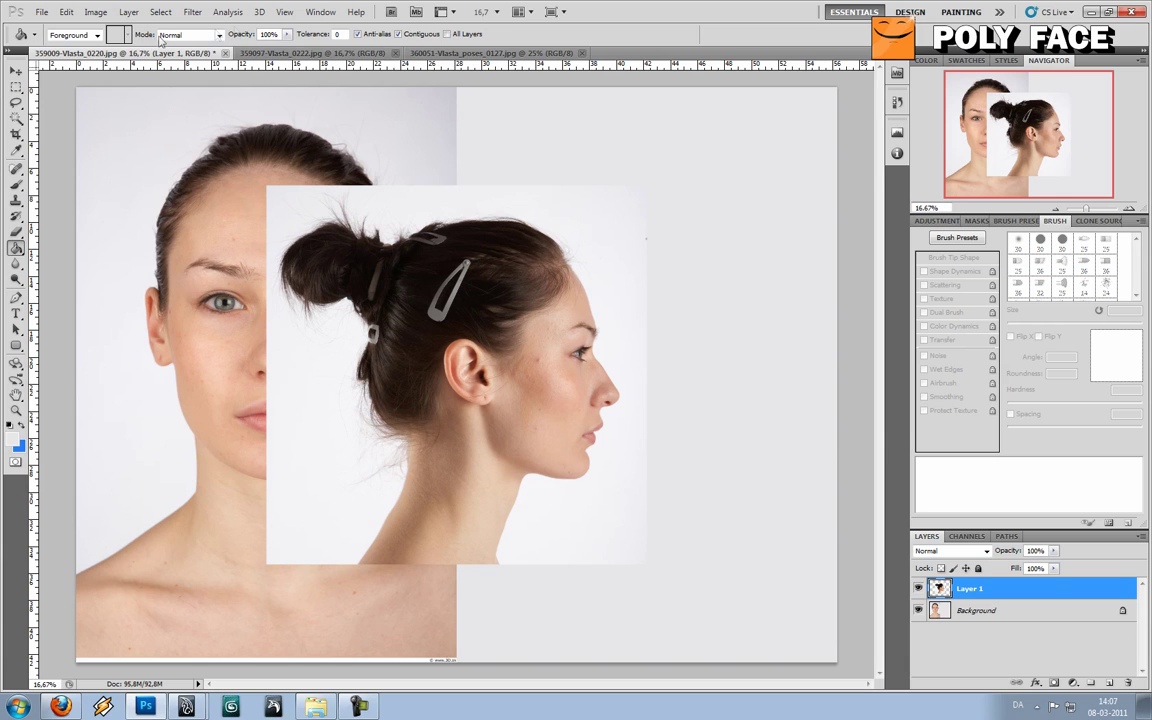
{"action": "left_click", "coordinate": [16, 71]}
{"action": "mouse_move", "coordinate": [466, 250]}
{"action": "left_mouse_down"}
{"action": "mouse_move", "coordinate": [547, 256]}
{"action": "mouse_move", "coordinate": [613, 238]}
{"action": "left_mouse_up"}
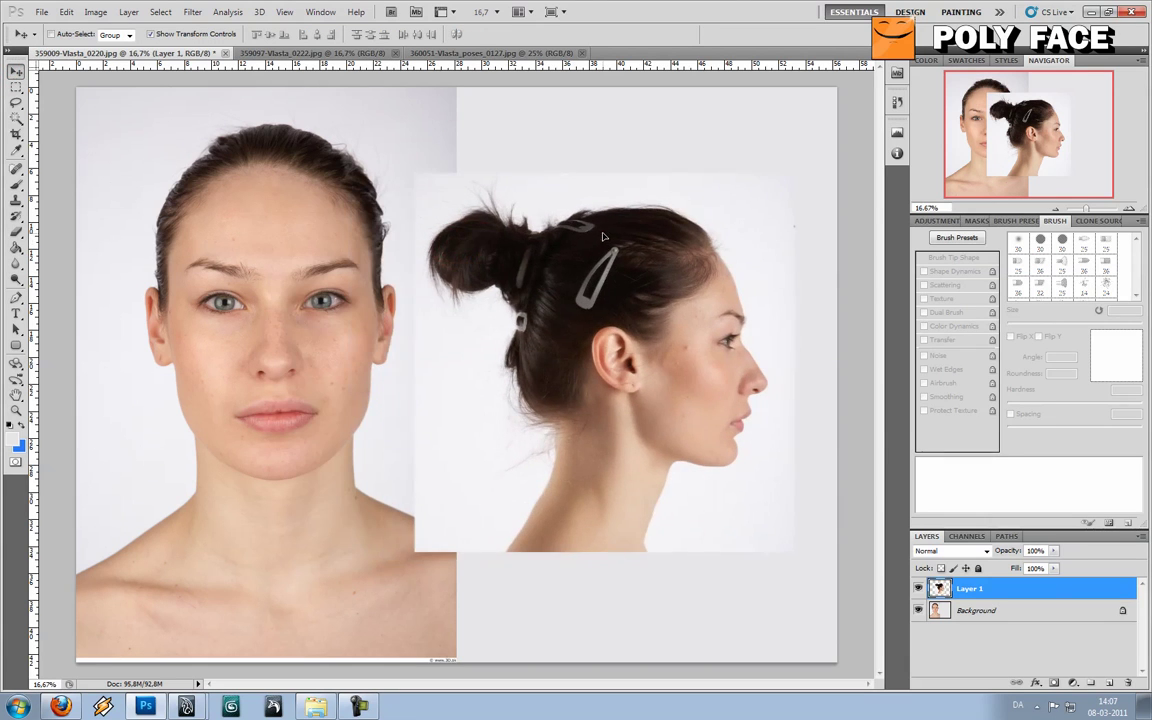
{"action": "left_click", "coordinate": [411, 171]}
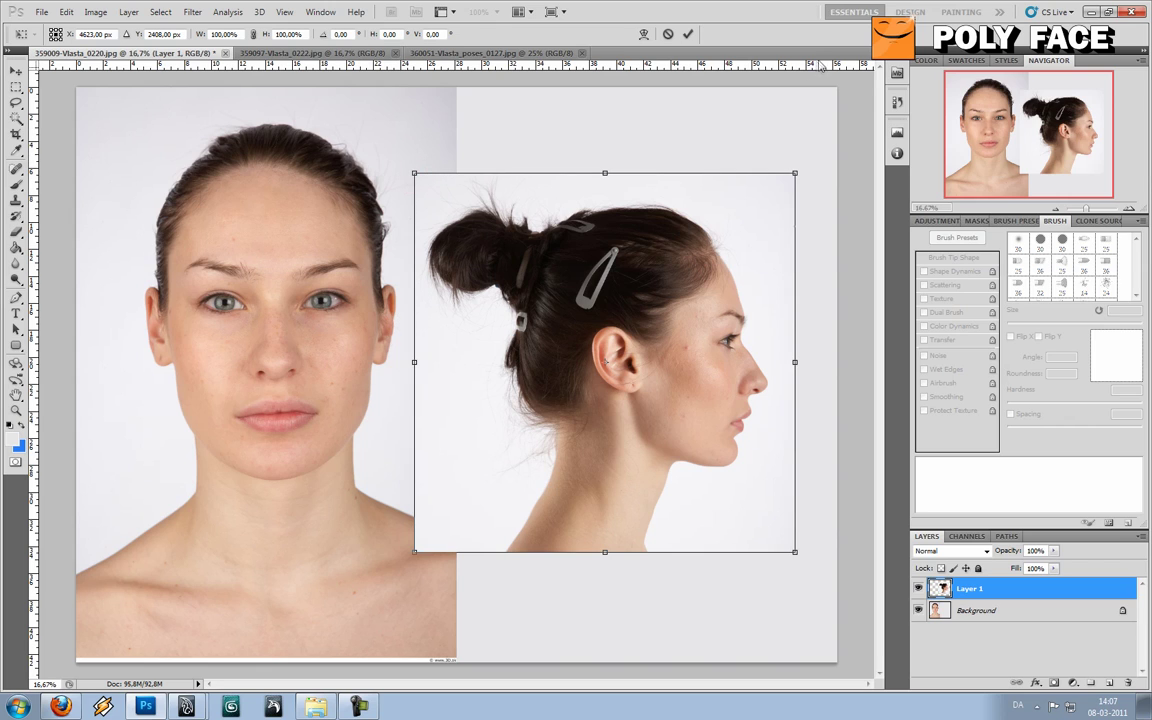
{"action": "key", "text": "Return"}
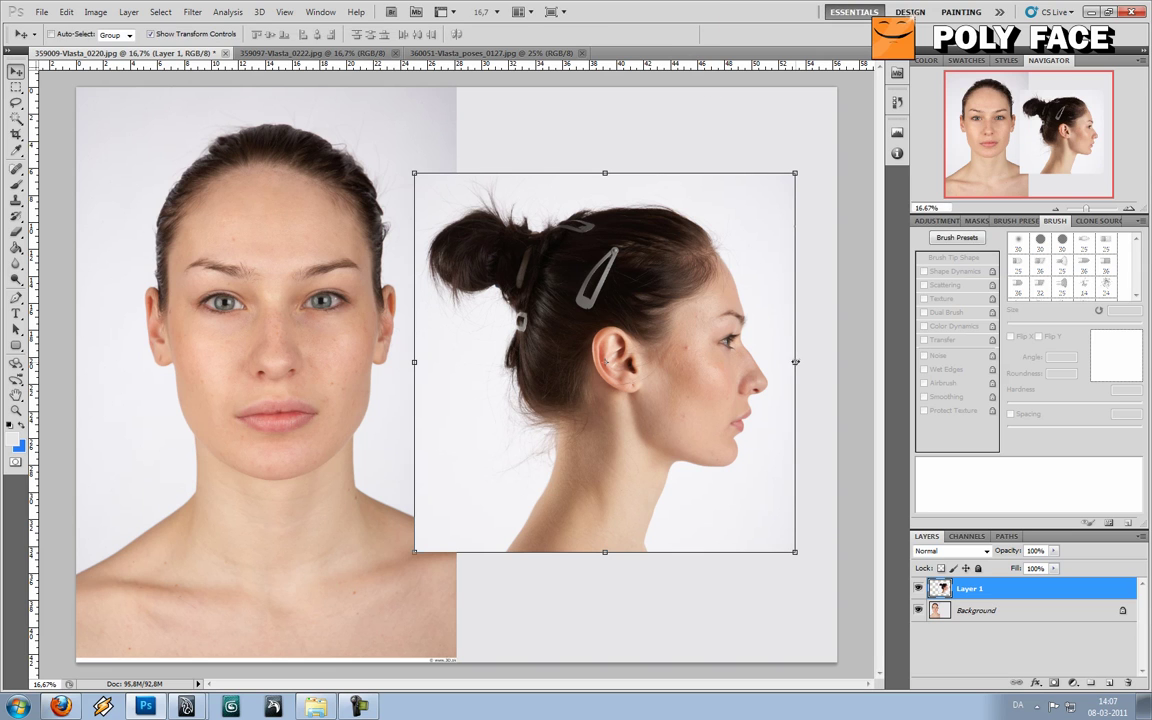
Mirror the profile head horizontally with a width of -100% and place it in the empty right half beside the front face
{"action": "left_click_drag", "start_coordinate": [795, 362], "coordinate": [77, 345]}
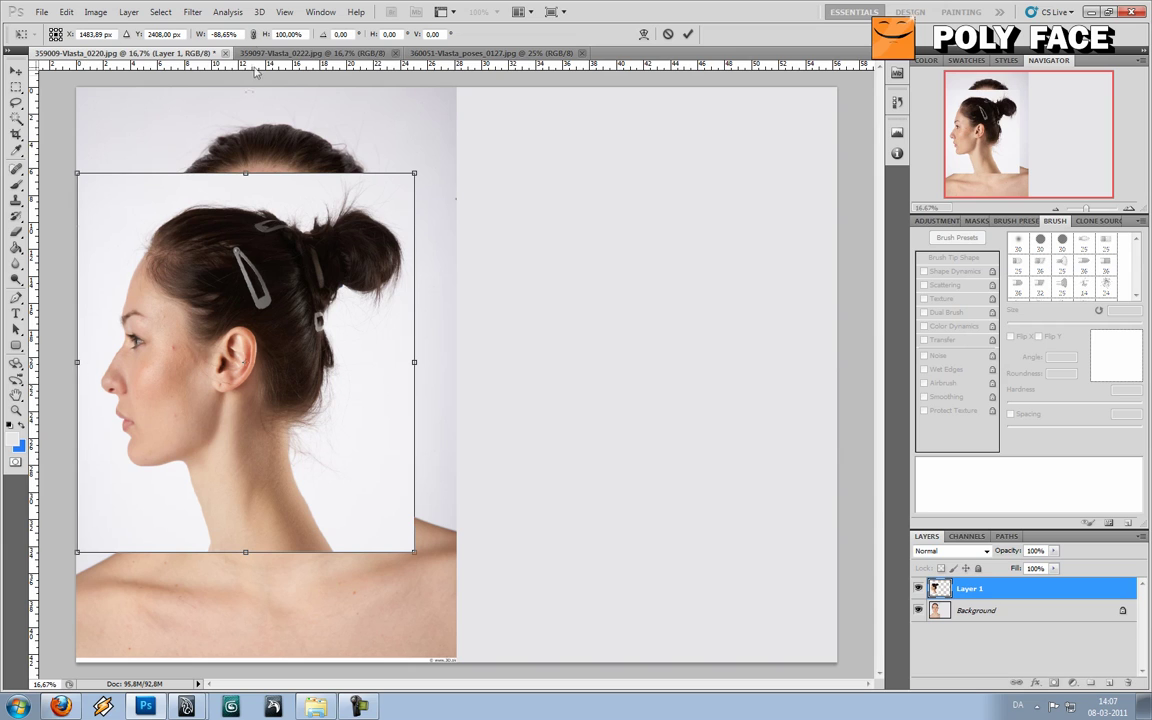
{"action": "double_click", "coordinate": [221, 34]}
{"action": "type", "text": "-100"}
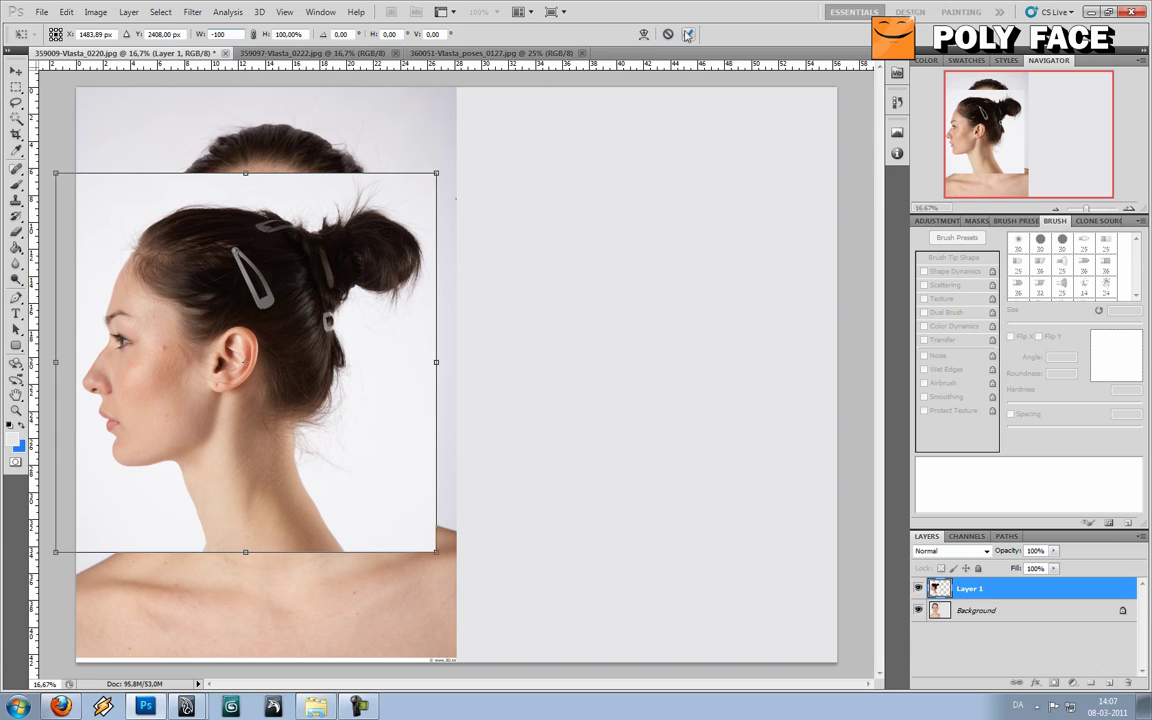
{"action": "left_click", "coordinate": [688, 34]}
{"action": "left_click_drag", "start_coordinate": [275, 295], "coordinate": [675, 225]}
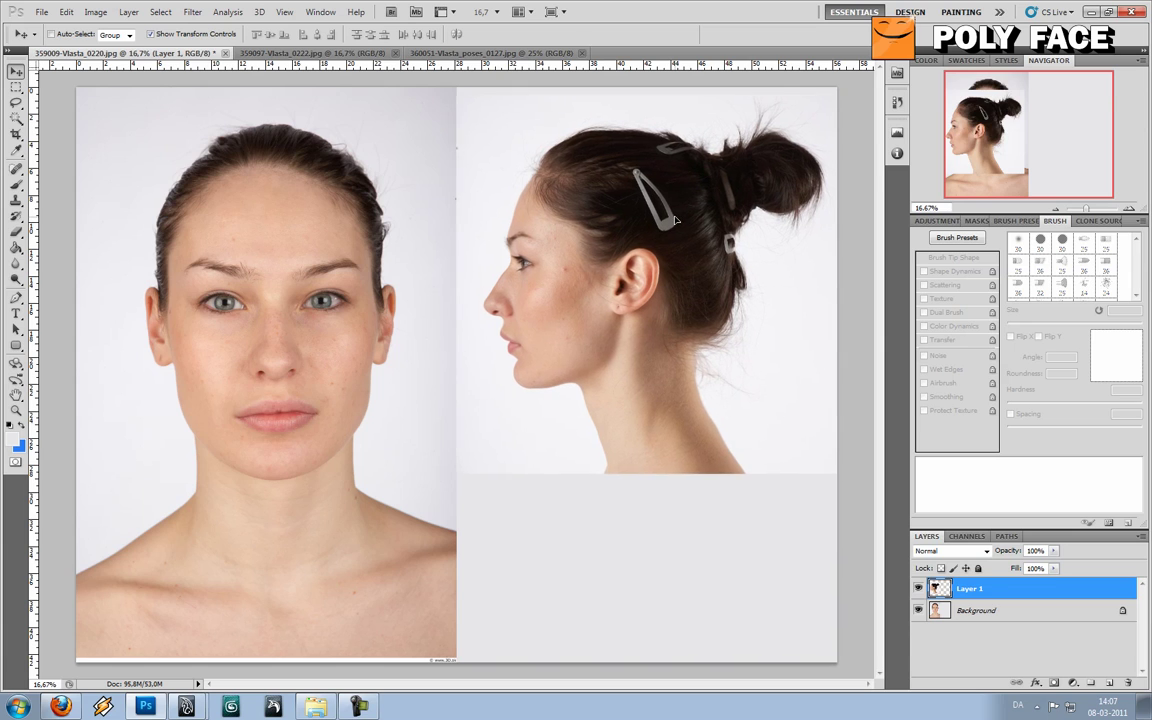
Select the front photo area on the Background layer with the Rectangular Marquee and copy it to a new layer
{"action": "left_click", "coordinate": [980, 610]}
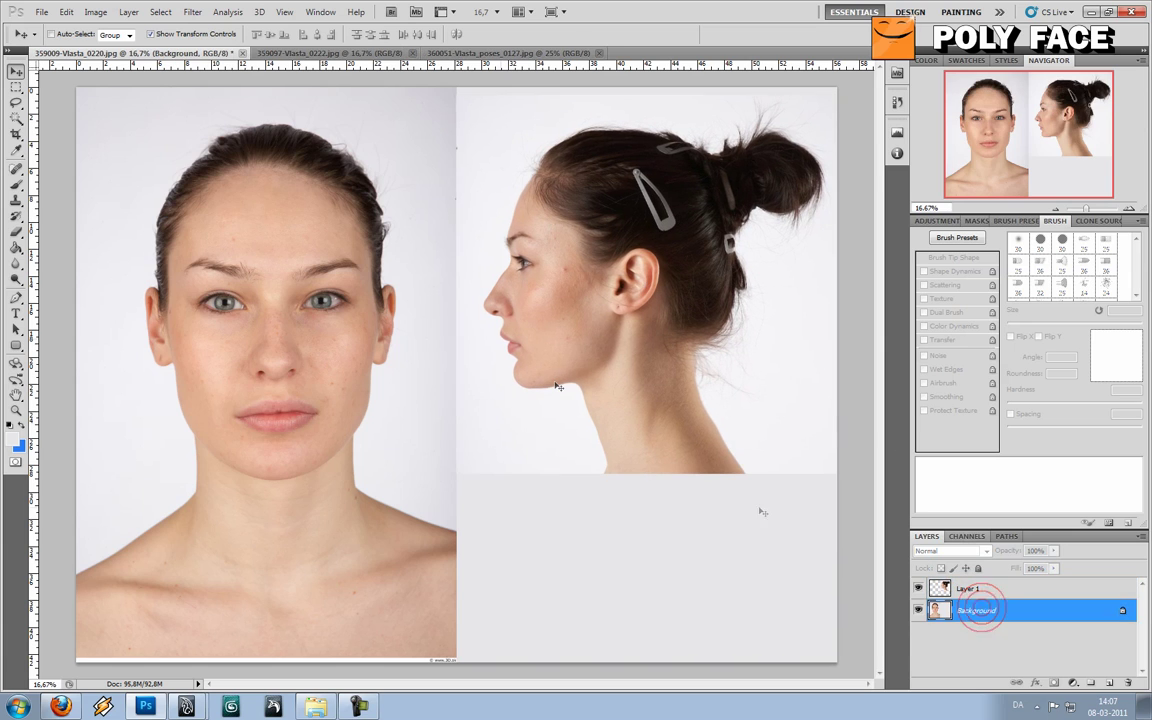
{"action": "left_click", "coordinate": [20, 88]}
{"action": "left_click_drag", "start_coordinate": [76, 91], "coordinate": [456, 645]}
{"action": "key", "text": "ctrl+j"}
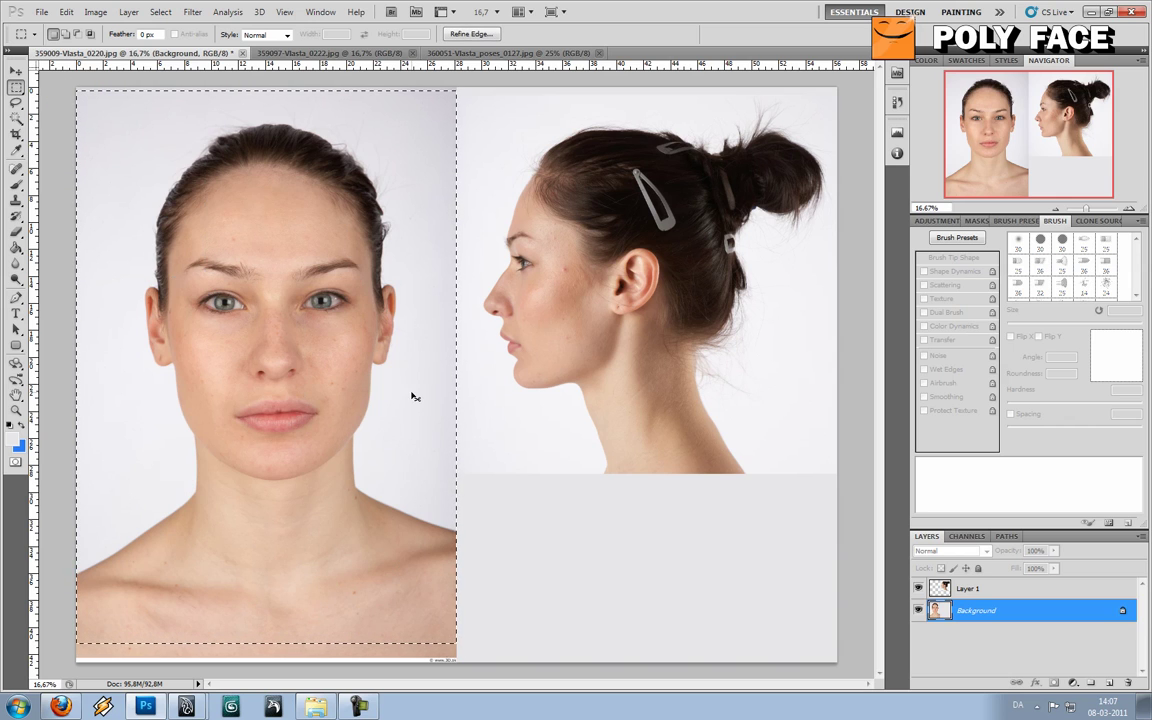
Scale the copied front photo on Layer 2 proportionally to about 79% and add a horizontal guide across the upper forehead
{"action": "left_click", "coordinate": [16, 70]}
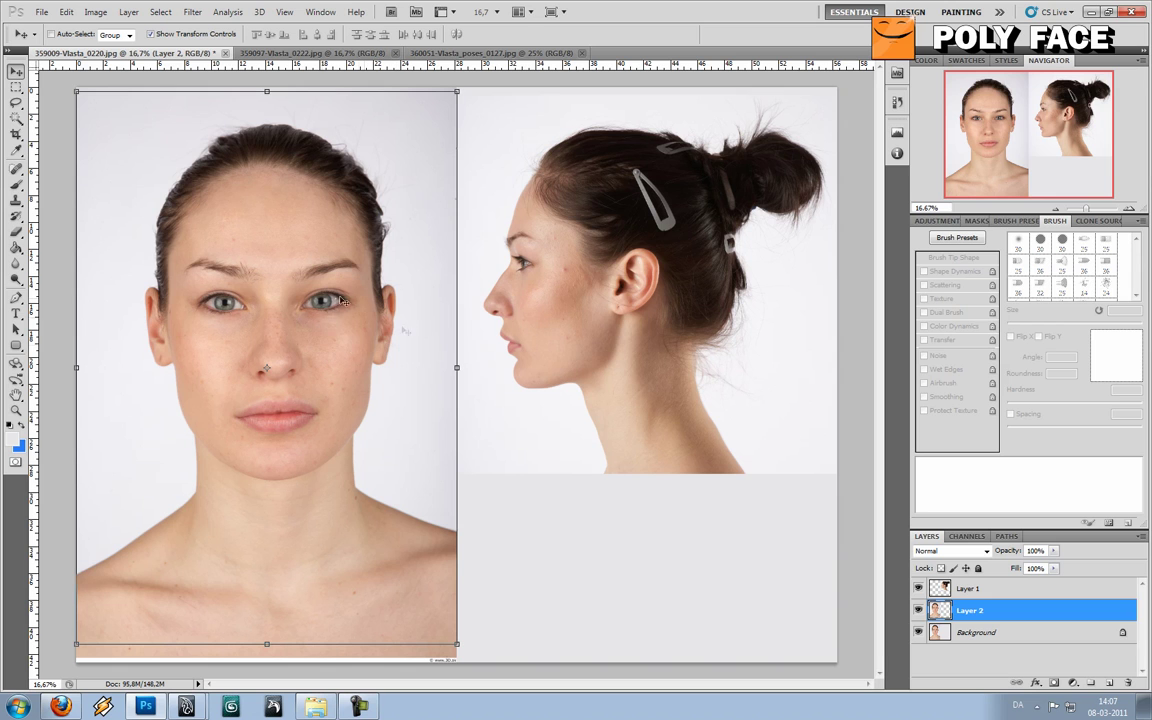
{"action": "left_click_drag", "start_coordinate": [459, 643], "coordinate": [394, 516]}
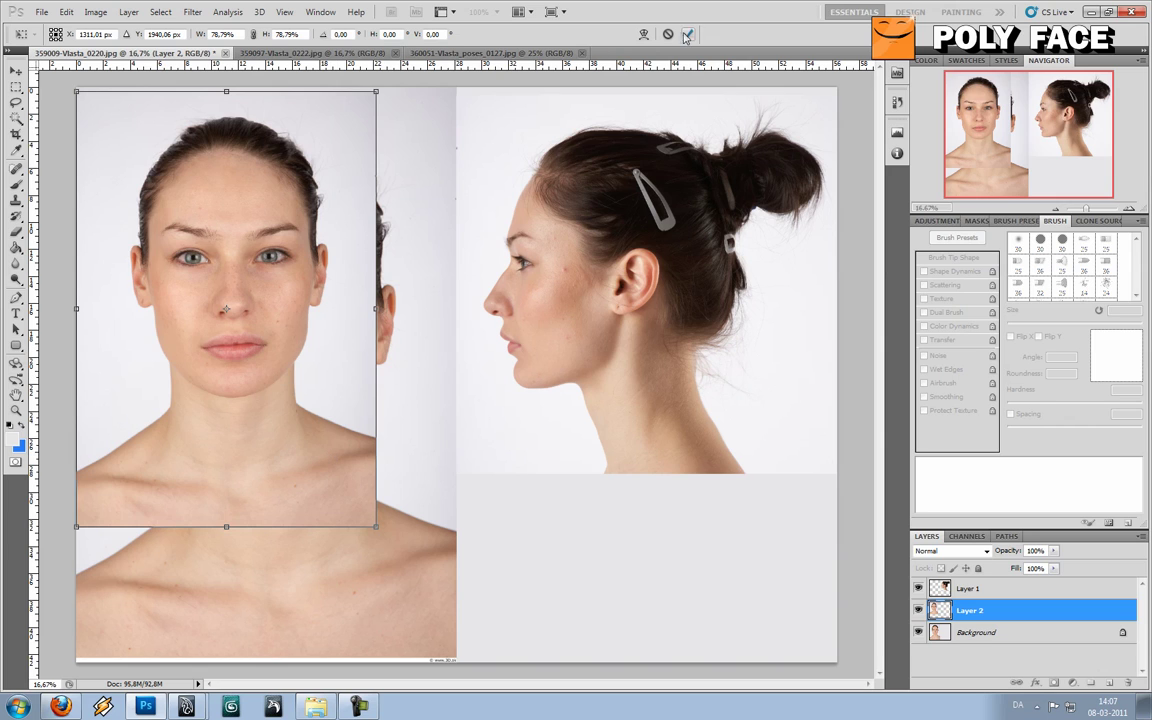
{"action": "key", "text": "Return"}
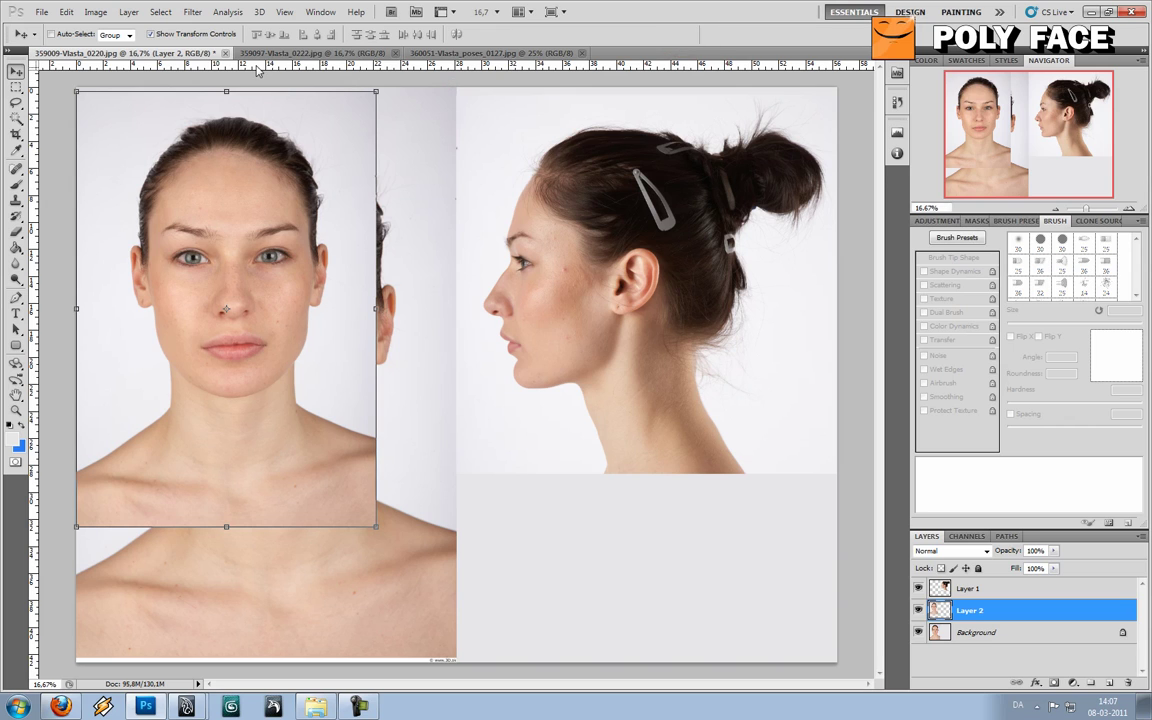
{"action": "left_click_drag", "start_coordinate": [275, 67], "coordinate": [353, 151]}
Toggle the extras and the rulers off and back on
{"action": "left_click", "coordinate": [285, 12]}
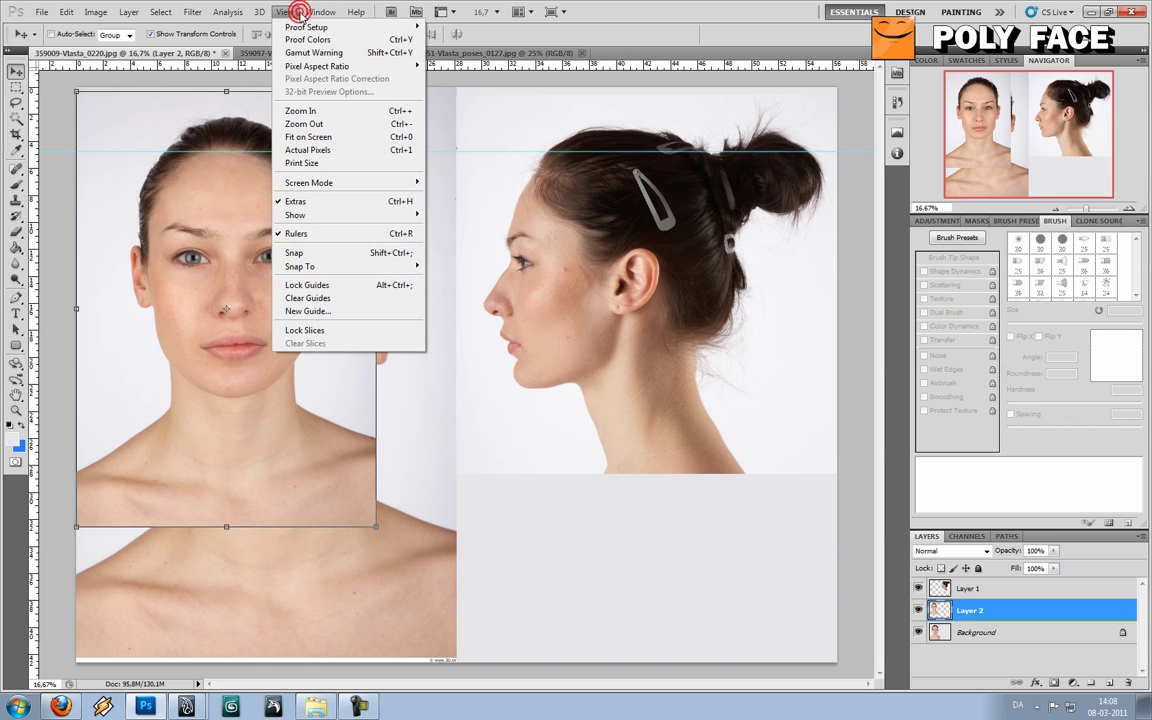
{"action": "left_click", "coordinate": [326, 203]}
{"action": "left_click", "coordinate": [285, 12]}
{"action": "left_click", "coordinate": [320, 201]}
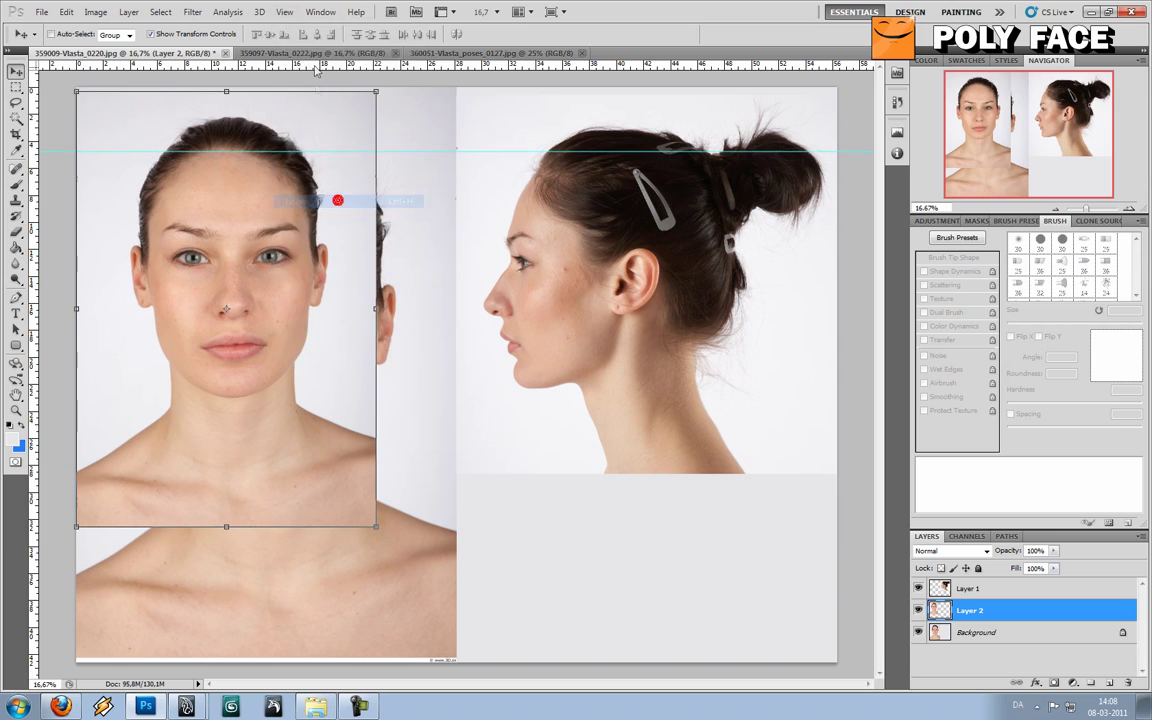
{"action": "left_click", "coordinate": [285, 12]}
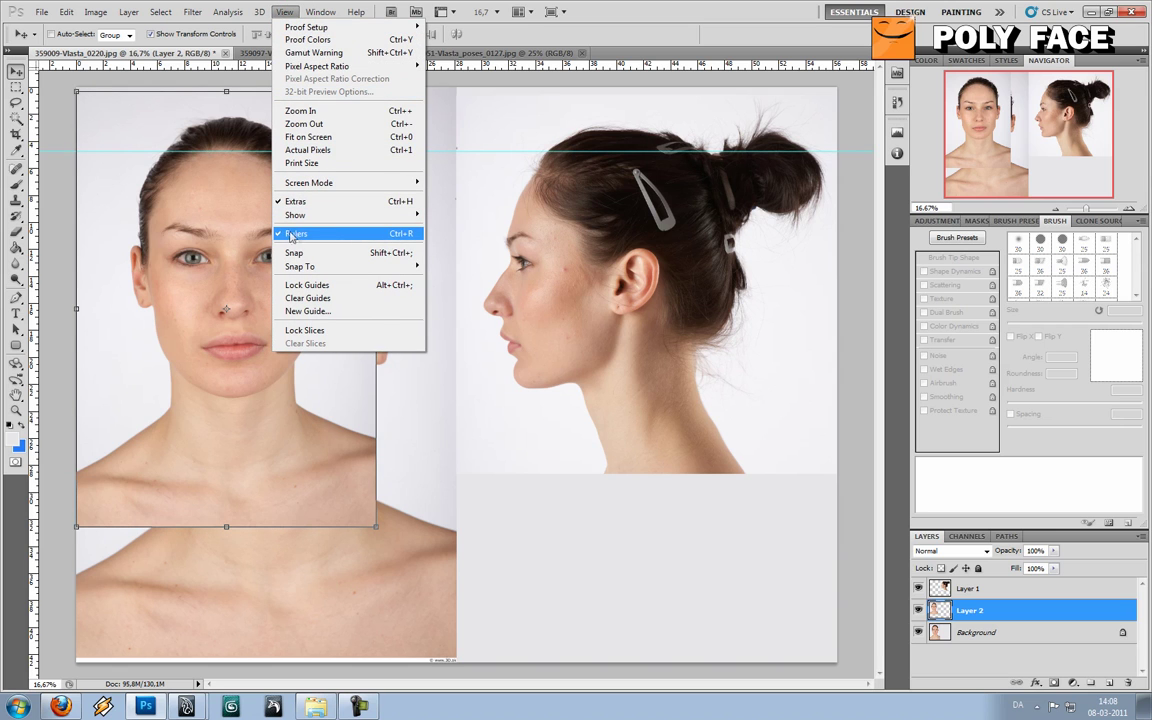
{"action": "left_click", "coordinate": [287, 236]}
{"action": "left_click", "coordinate": [285, 12]}
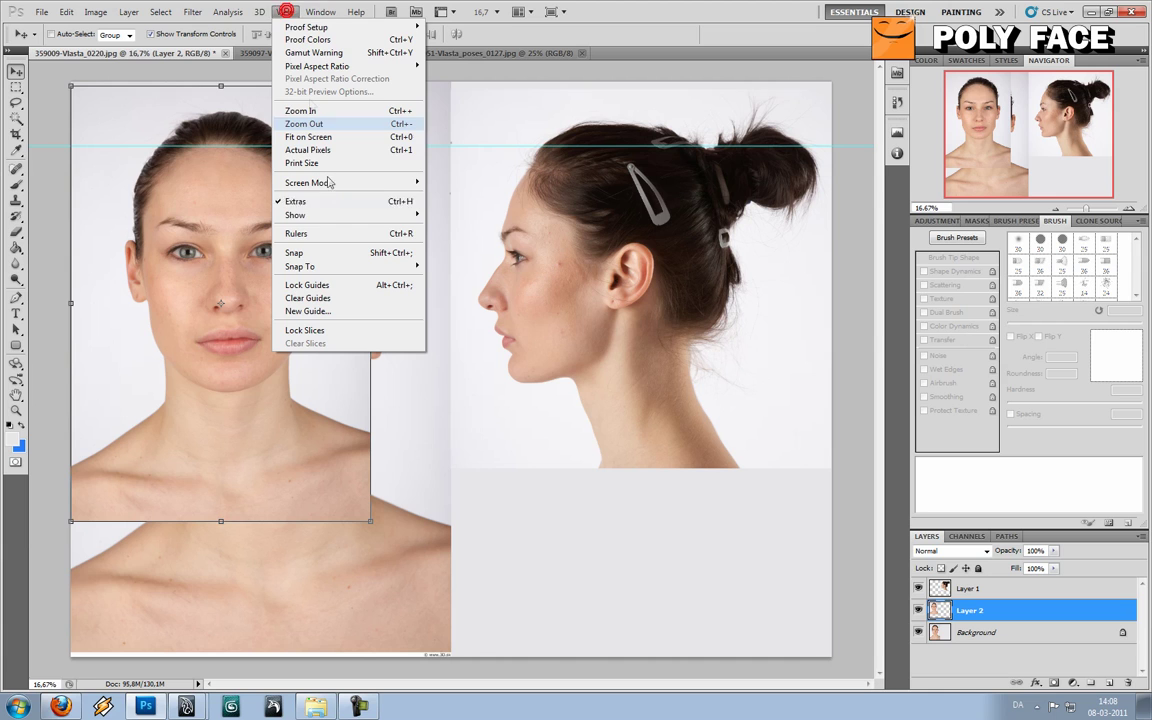
{"action": "left_click", "coordinate": [330, 232]}
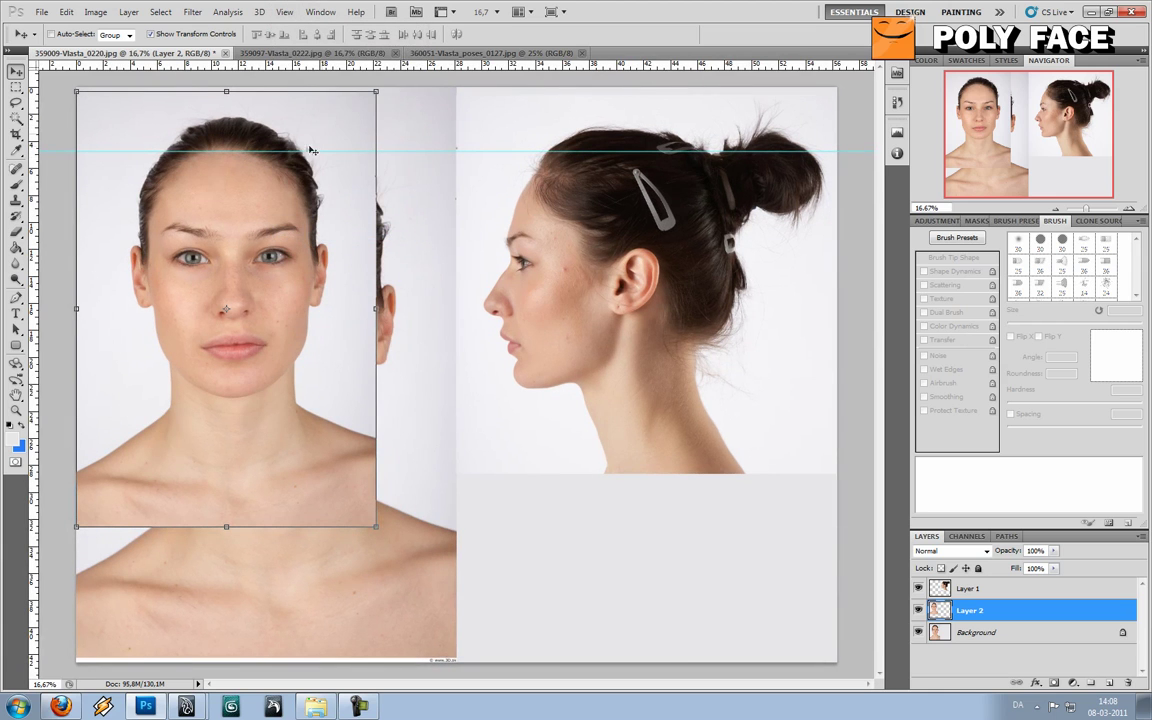
Add a horizontal guide under the profile's chin and move the forehead guide up to the top of the profile's head
{"action": "left_click_drag", "start_coordinate": [355, 75], "coordinate": [382, 397]}
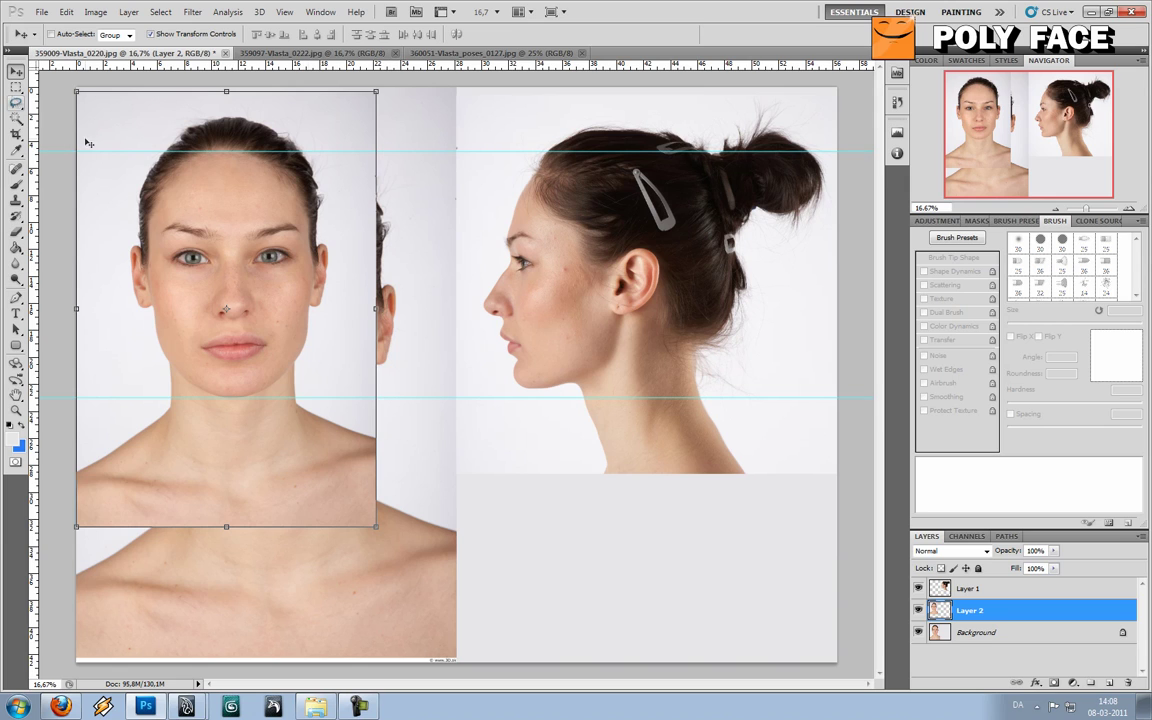
{"action": "left_click_drag", "start_coordinate": [413, 400], "coordinate": [410, 389]}
{"action": "left_click_drag", "start_coordinate": [520, 152], "coordinate": [532, 132]}
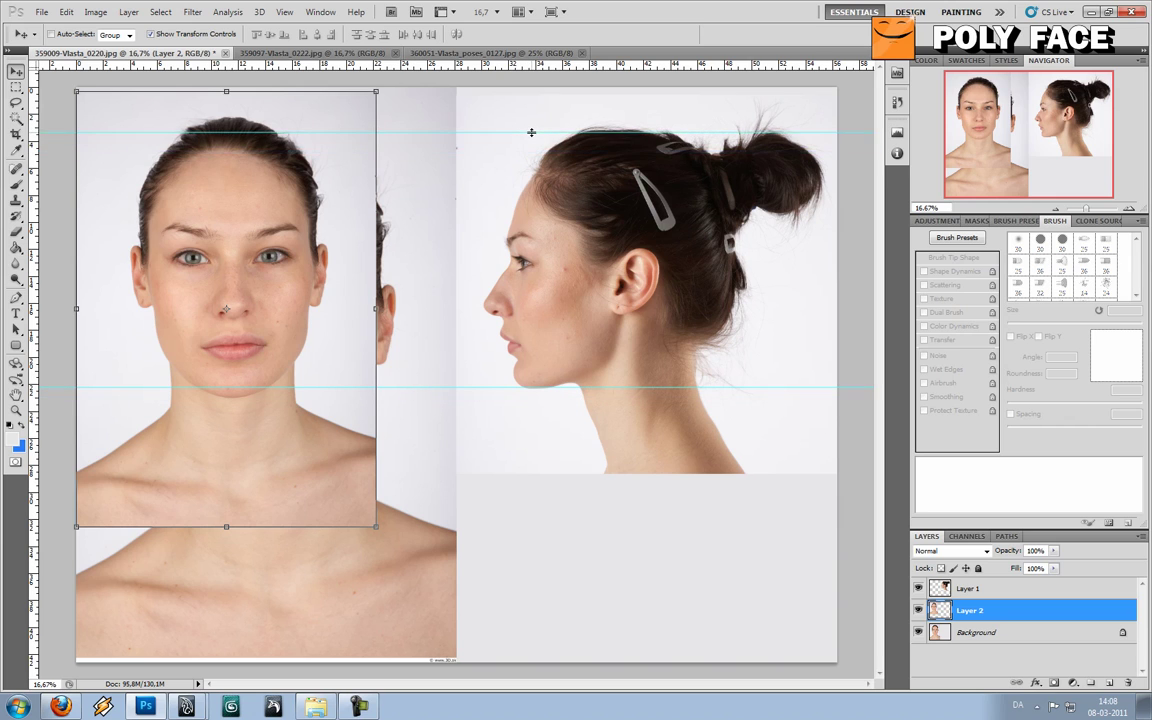
Add horizontal guides across the profile head at the base of the nose, the eyebrow and the eye
{"action": "left_click_drag", "start_coordinate": [490, 68], "coordinate": [542, 318]}
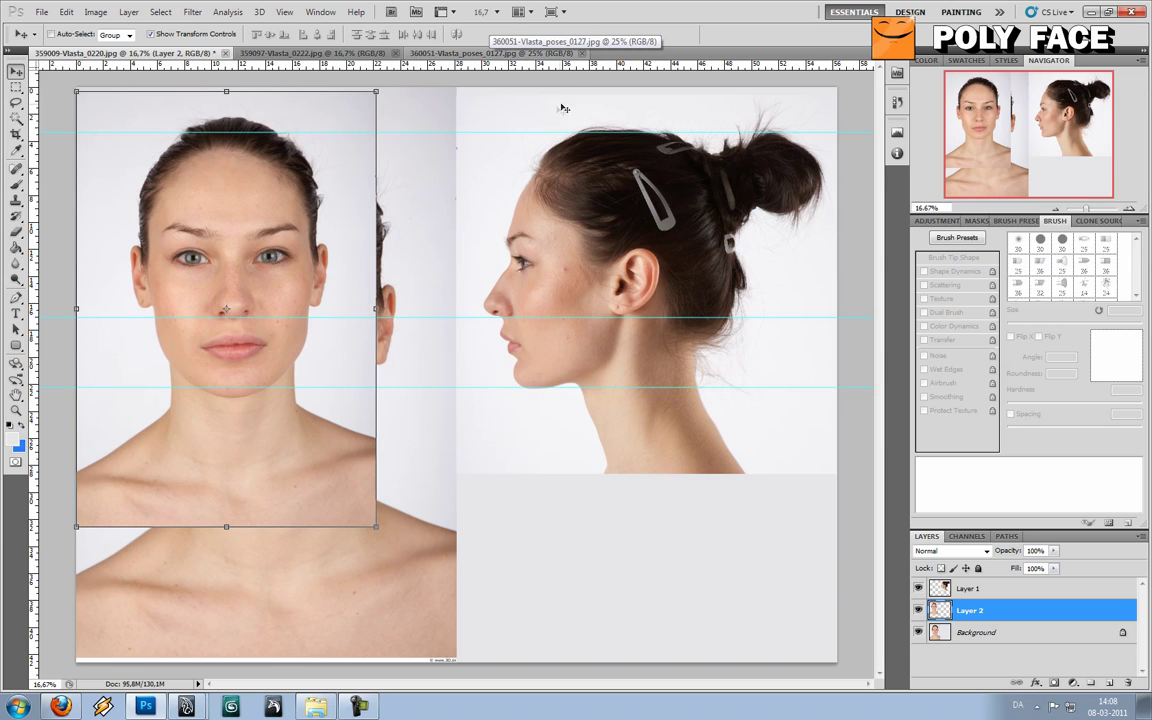
{"action": "left_click_drag", "start_coordinate": [567, 68], "coordinate": [560, 232]}
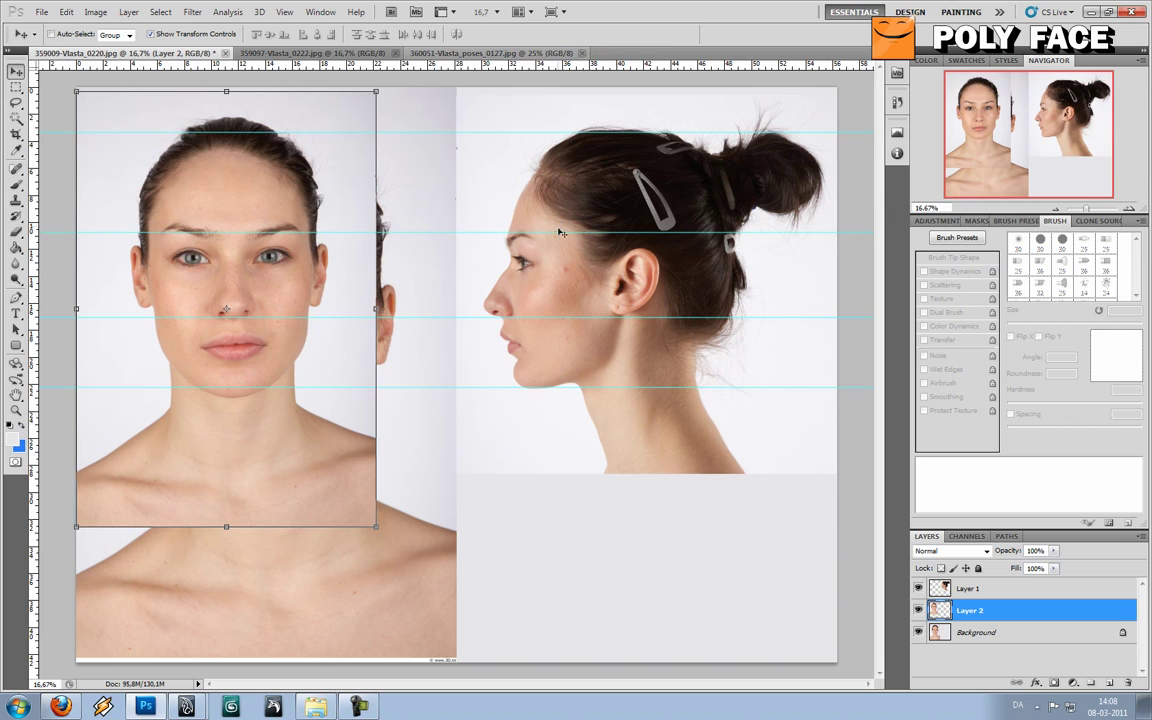
{"action": "left_click_drag", "start_coordinate": [558, 66], "coordinate": [560, 263]}
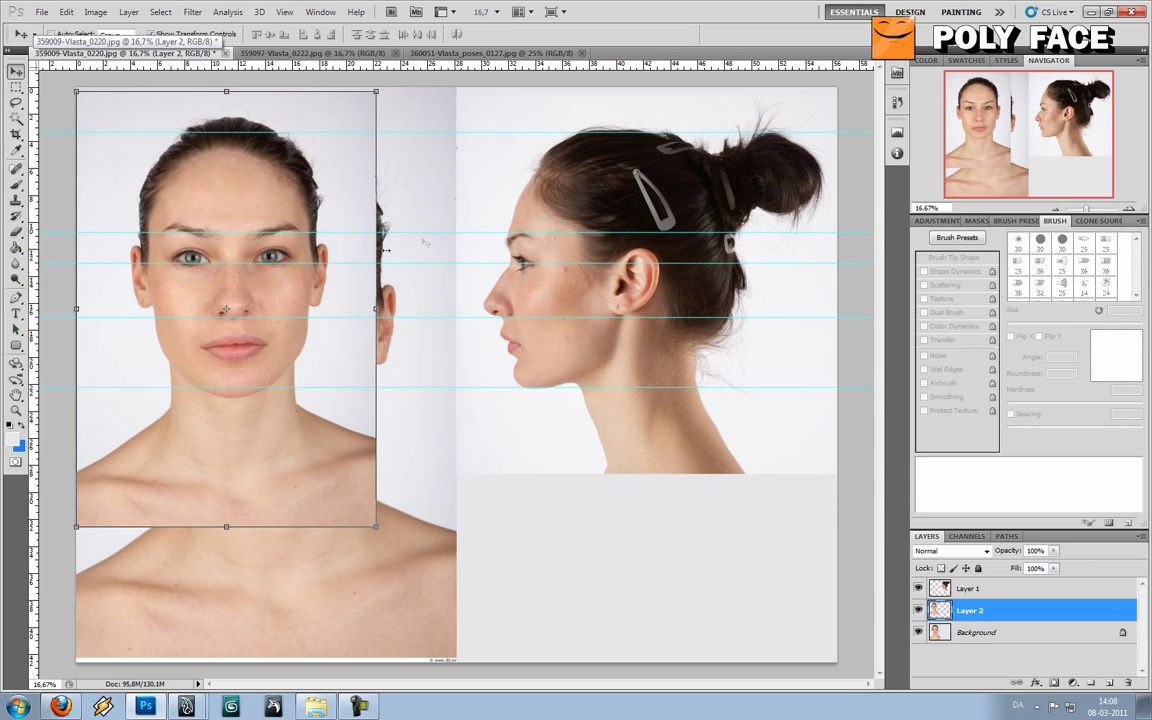
Move the front photo beside the profile and scale it proportionally to about 92% so the head fits between the outer guides
{"action": "left_click_drag", "start_coordinate": [306, 208], "coordinate": [392, 222]}
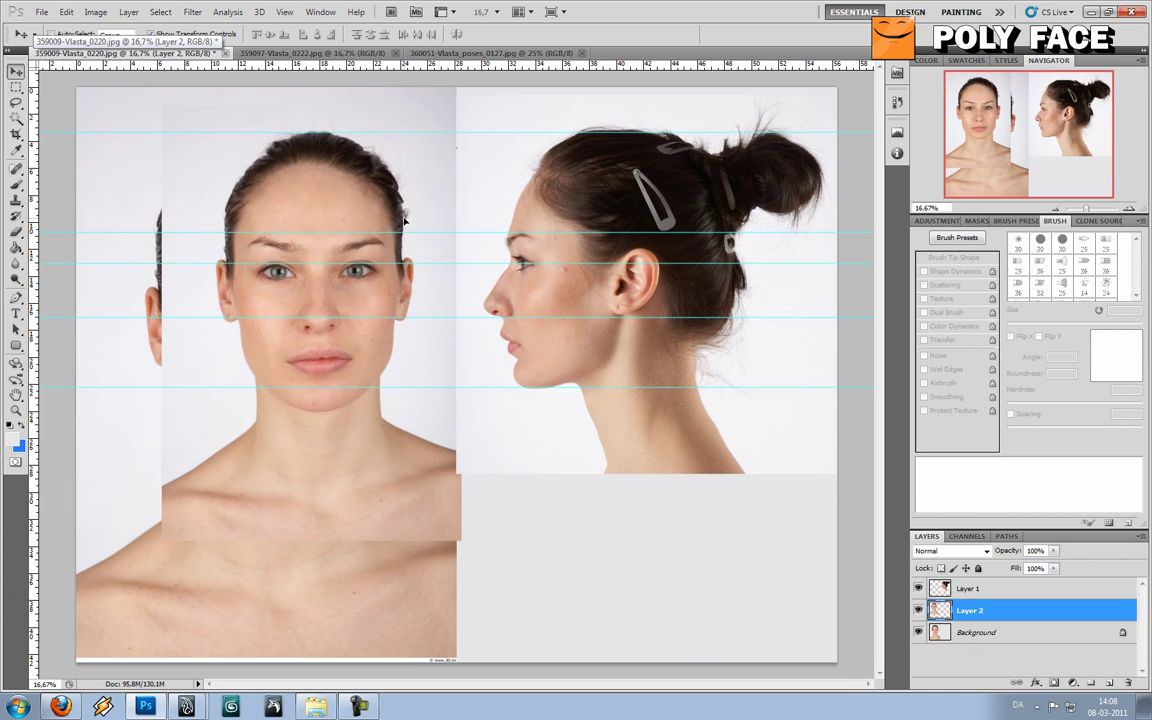
{"action": "key", "text": "ctrl+t"}
{"action": "left_click_drag", "start_coordinate": [162, 540], "coordinate": [194, 517], "text": "shift"}
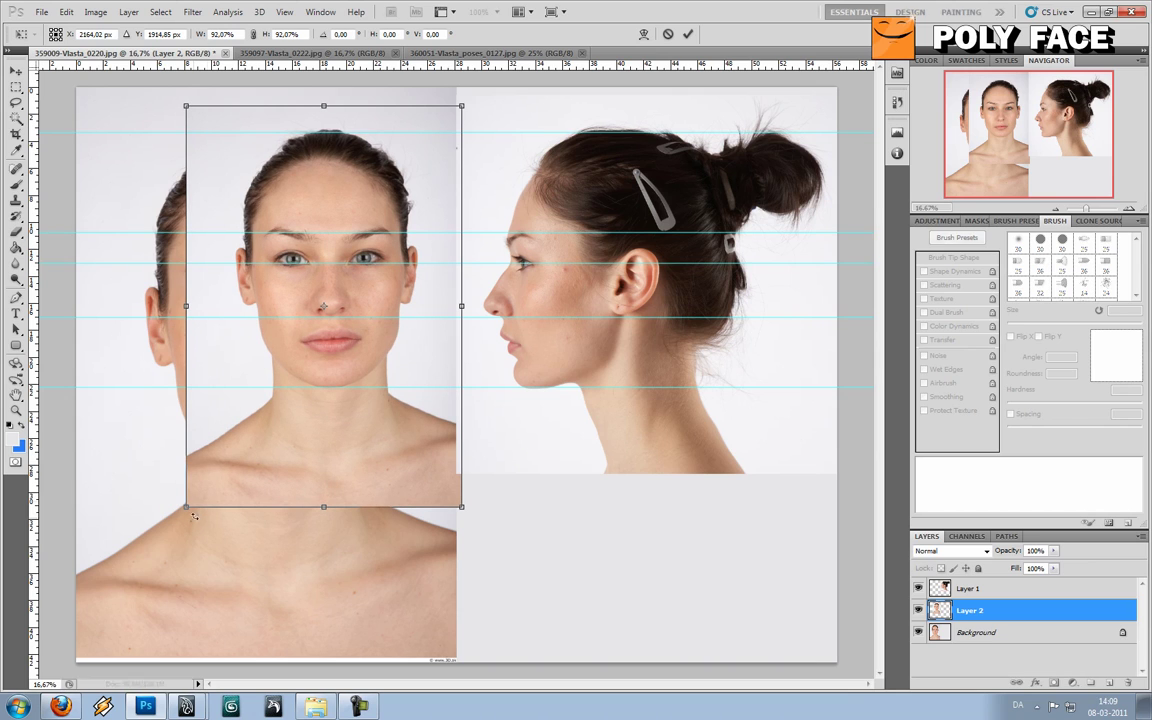
{"action": "left_click_drag", "start_coordinate": [298, 400], "coordinate": [298, 405]}
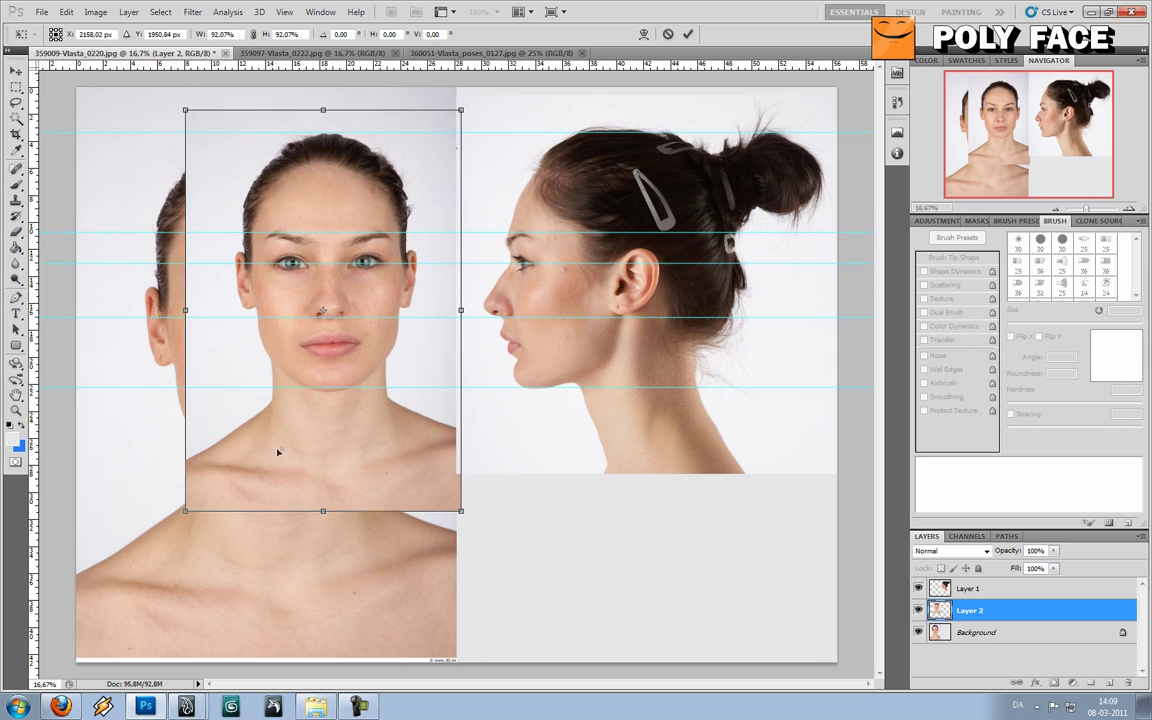
Fine-tune the front photo's scale to about 92.43% and shift it against the profile photo's edge, matching the facial features to the guides
{"action": "left_click_drag", "start_coordinate": [460, 104], "coordinate": [464, 102]}
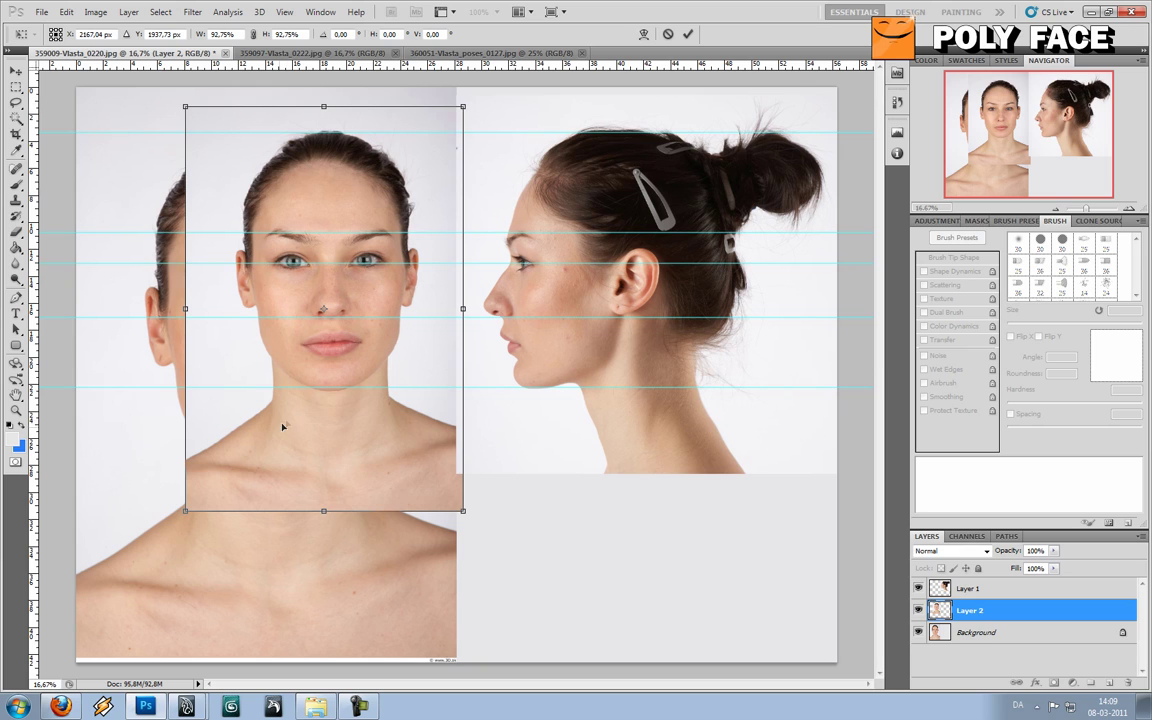
{"action": "left_click_drag", "start_coordinate": [184, 512], "coordinate": [187, 511]}
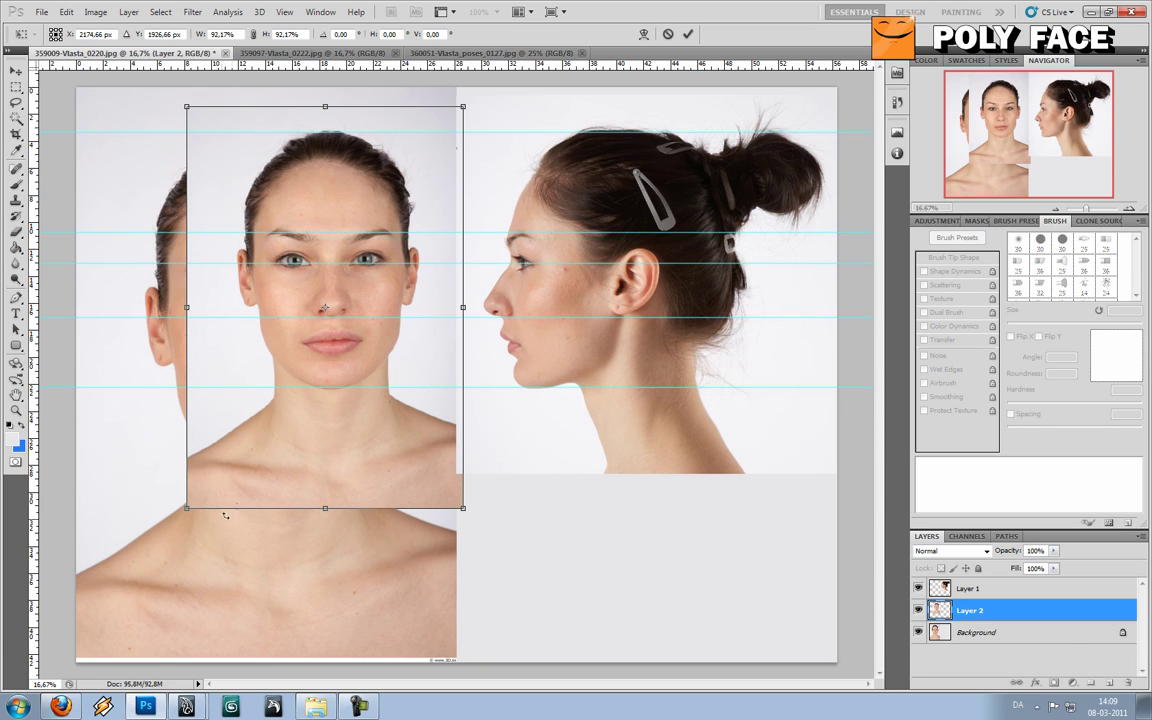
{"action": "left_click_drag", "start_coordinate": [186, 511], "coordinate": [183, 515], "text": "shift"}
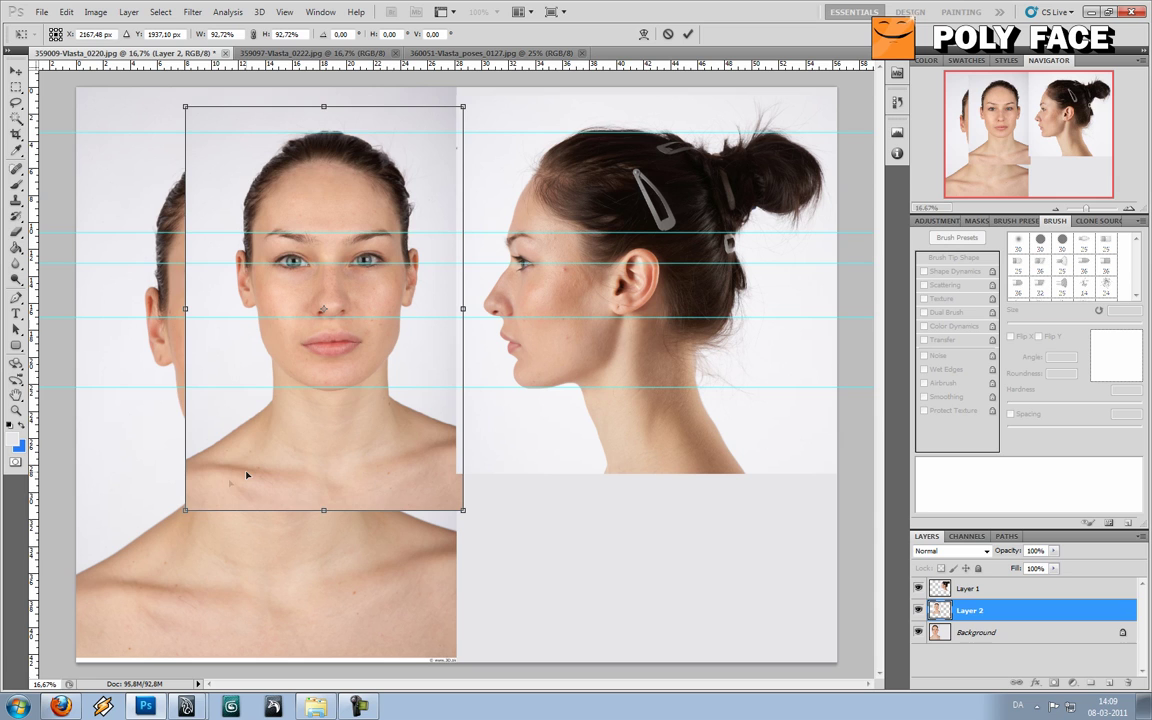
{"action": "left_click_drag", "start_coordinate": [245, 472], "coordinate": [239, 479]}
{"action": "left_click_drag", "start_coordinate": [236, 479], "coordinate": [239, 479]}
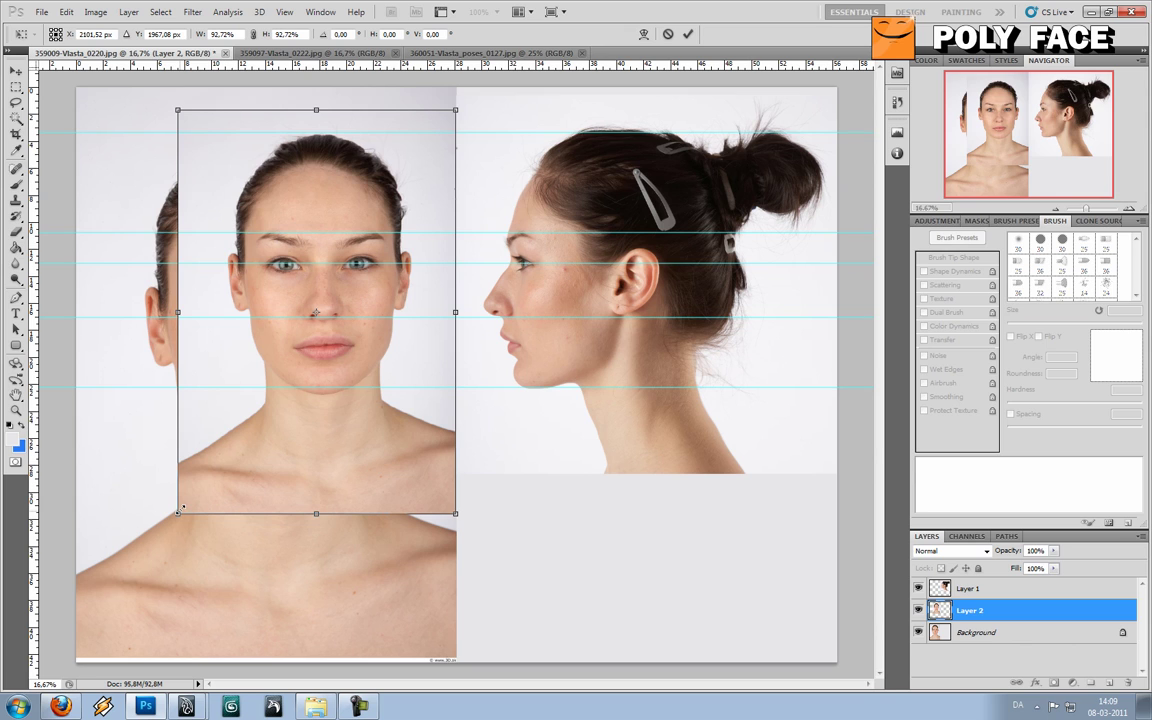
{"action": "left_click_drag", "start_coordinate": [177, 514], "coordinate": [180, 514]}
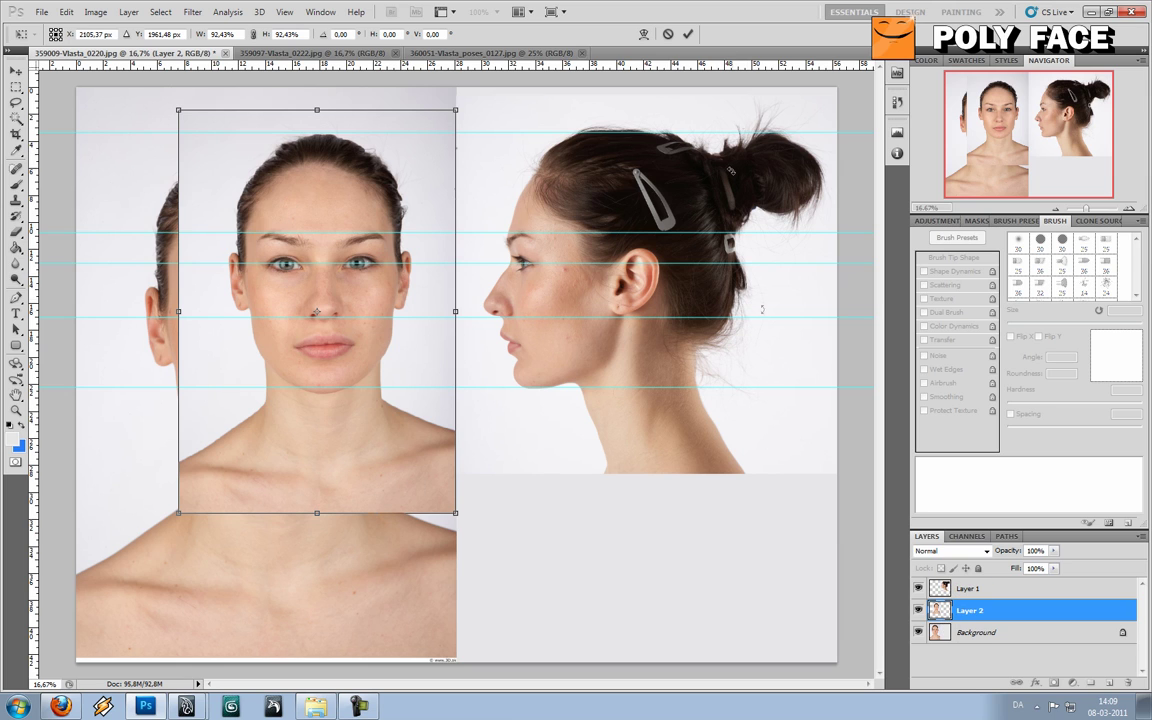
{"action": "left_click", "coordinate": [688, 34]}
Rotate the profile head on Layer 1 by 1.6° clockwise and nudge it down to Y 1755 px to match the guides
{"action": "left_click", "coordinate": [1000, 592]}
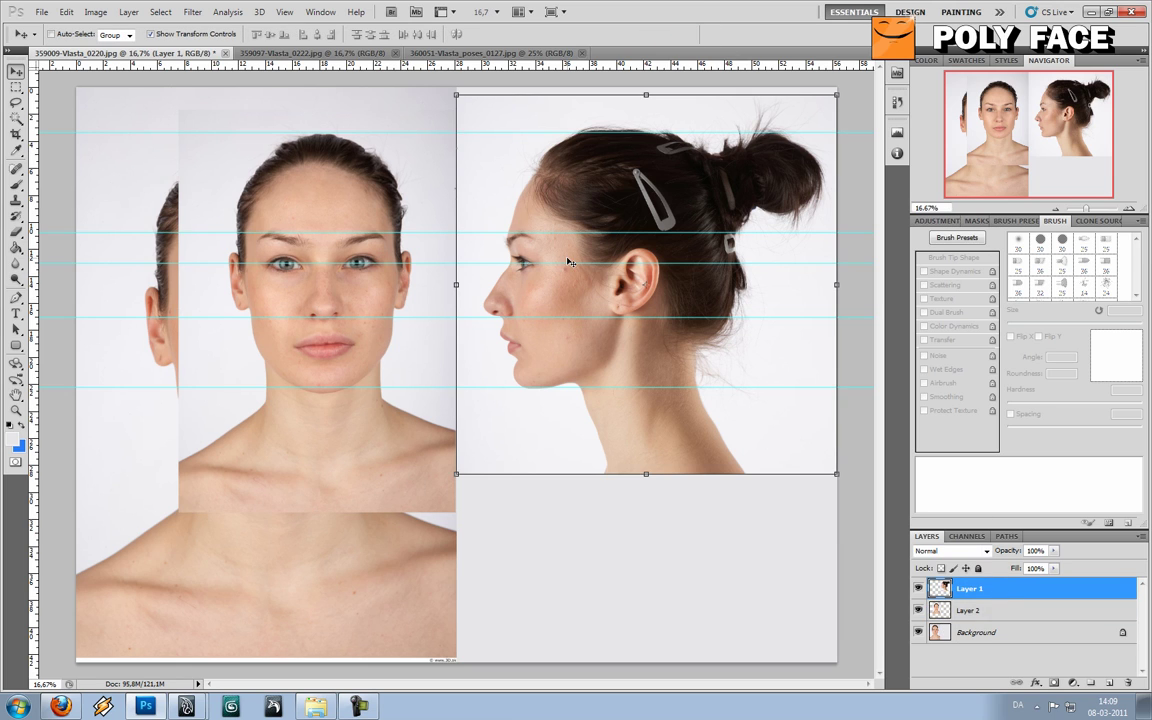
{"action": "key", "text": "ctrl+t"}
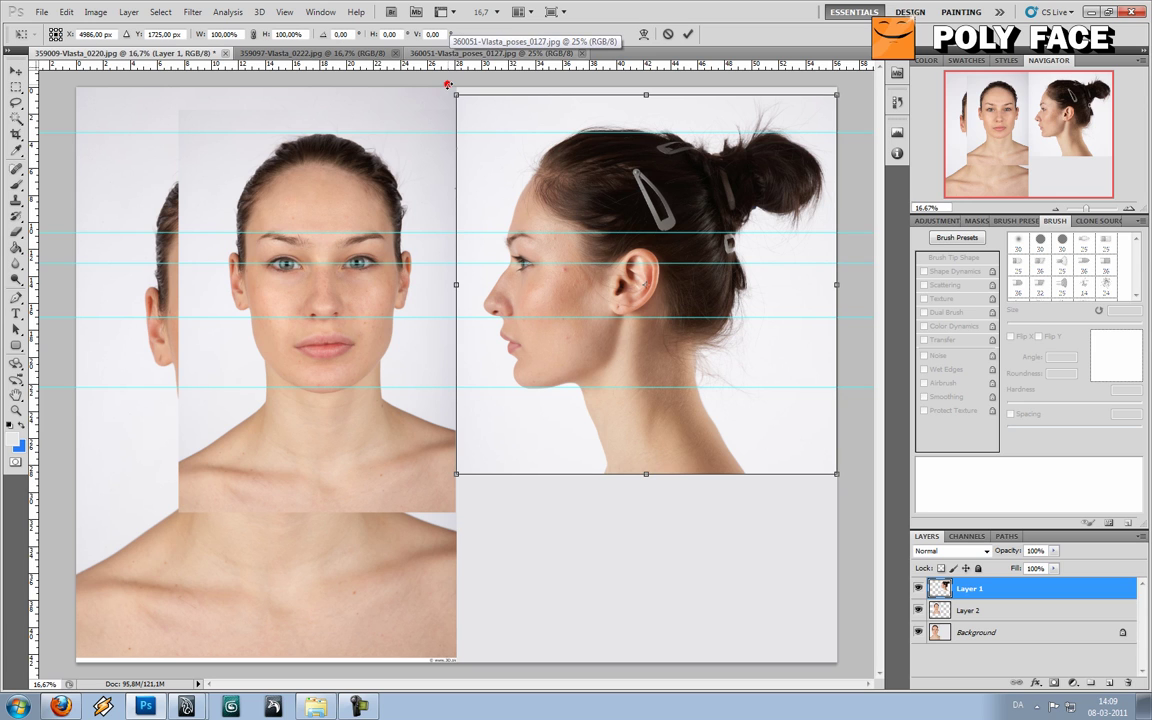
{"action": "left_click_drag", "start_coordinate": [450, 83], "coordinate": [457, 84]}
{"action": "key", "text": "Down"}
{"action": "key", "text": "Down"}
{"action": "key", "text": "Down"}
{"action": "key", "text": "Down"}
{"action": "key", "text": "Down"}
{"action": "key", "text": "Down"}
{"action": "key", "text": "Down"}
{"action": "key", "text": "Down"}
{"action": "key", "text": "Down"}
{"action": "key", "text": "Down"}
{"action": "key", "text": "Down"}
{"action": "key", "text": "Down"}
{"action": "key", "text": "Down"}
{"action": "key", "text": "Down"}
{"action": "key", "text": "Down"}
{"action": "key", "text": "Down"}
{"action": "key", "text": "Down"}
{"action": "key", "text": "Down"}
{"action": "key", "text": "Down"}
{"action": "key", "text": "Down"}
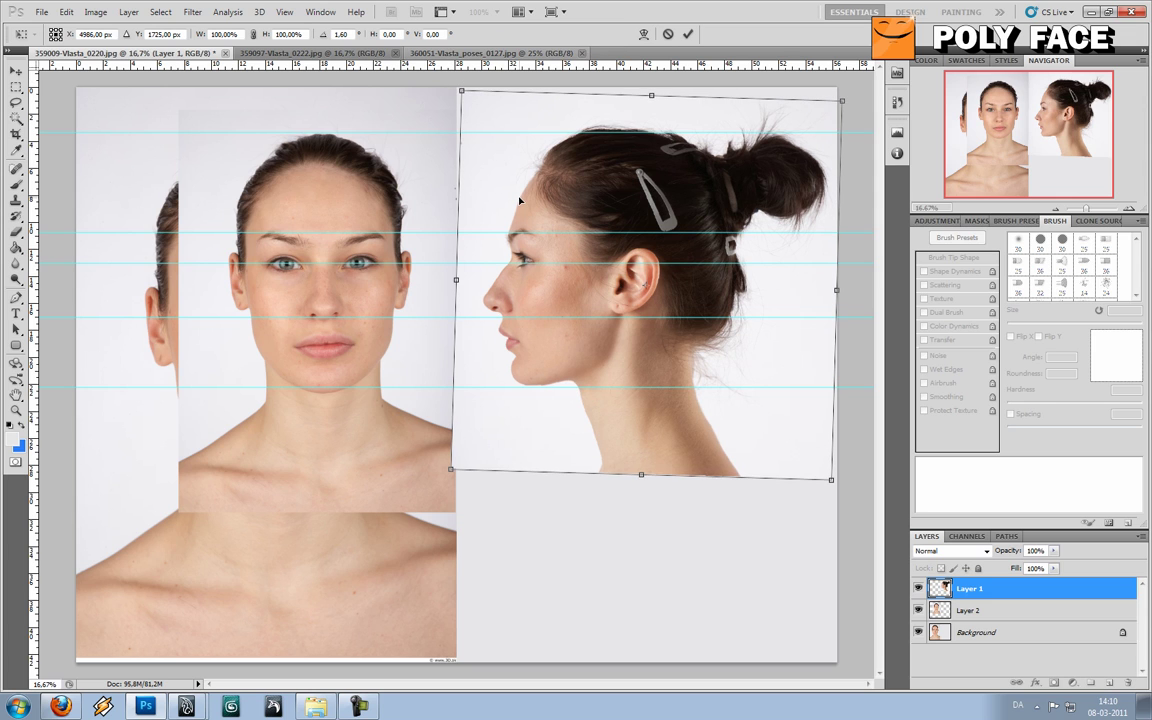
{"action": "key", "text": "Up"}
{"action": "key", "text": "Up"}
{"action": "key", "text": "Up"}
{"action": "key", "text": "Up"}
{"action": "key", "text": "Up"}
{"action": "key", "text": "Up"}
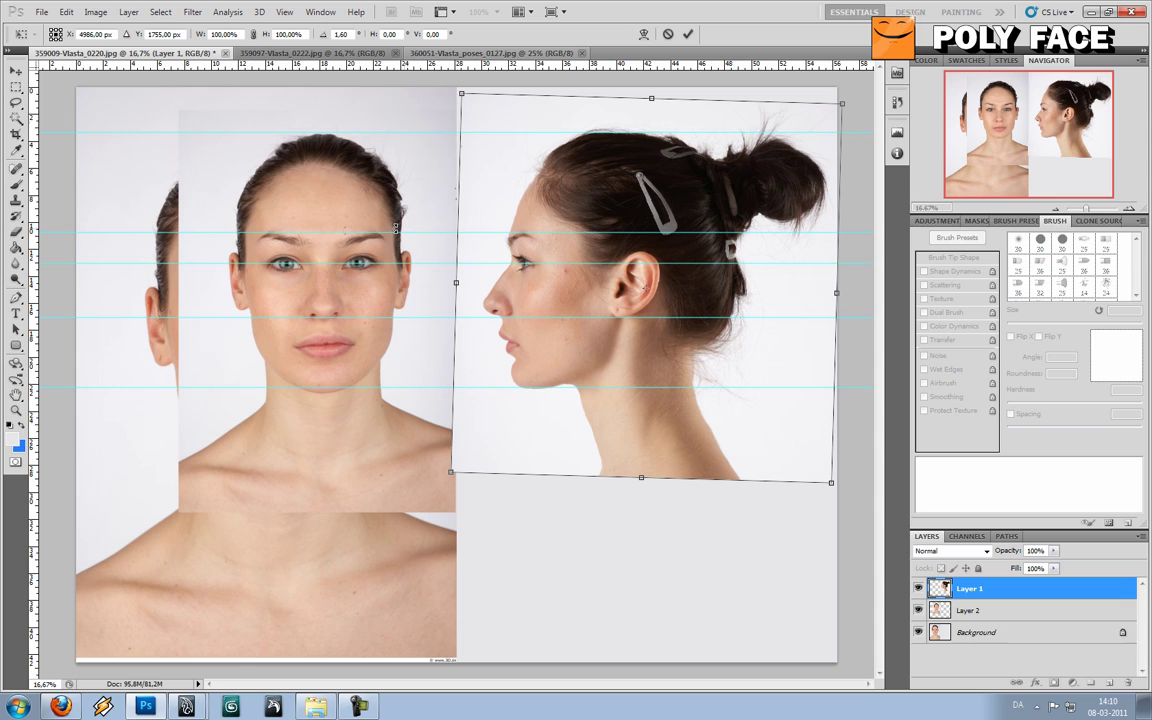
{"action": "left_click", "coordinate": [689, 35]}
Scale the front photo on Layer 2 proportionally to about 98.67% and nudge it up slightly to match the guides
{"action": "left_click", "coordinate": [980, 610]}
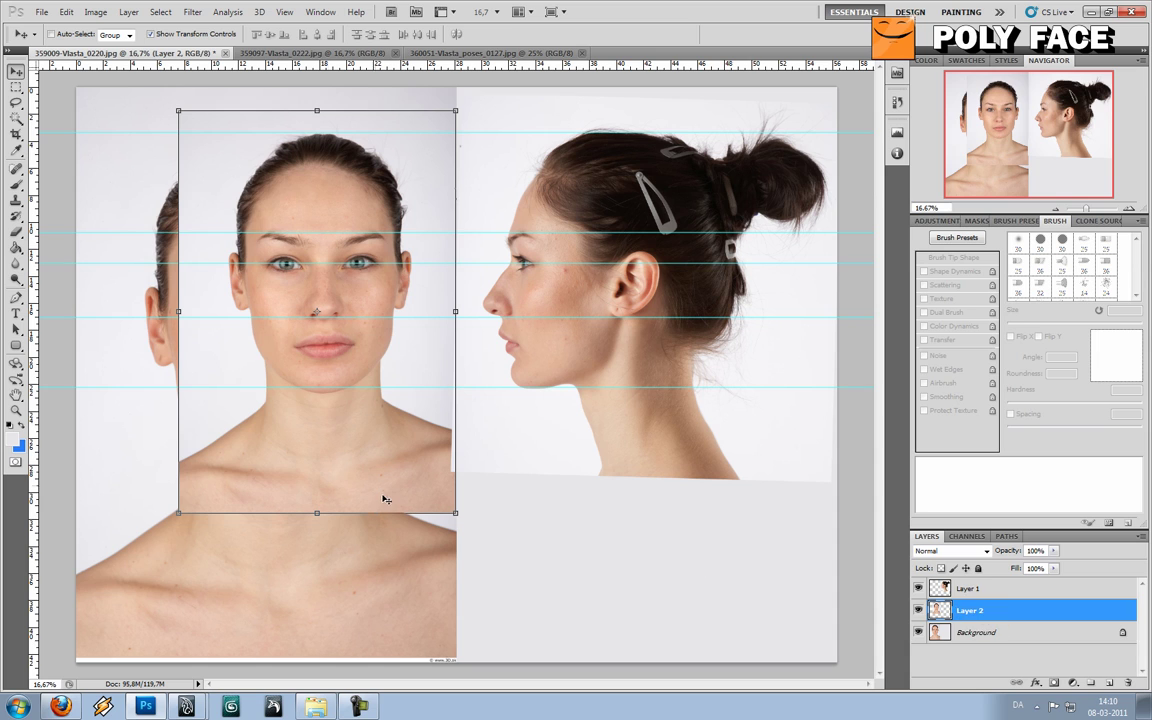
{"action": "left_click", "coordinate": [178, 512]}
{"action": "left_click_drag", "start_coordinate": [178, 512], "coordinate": [186, 509]}
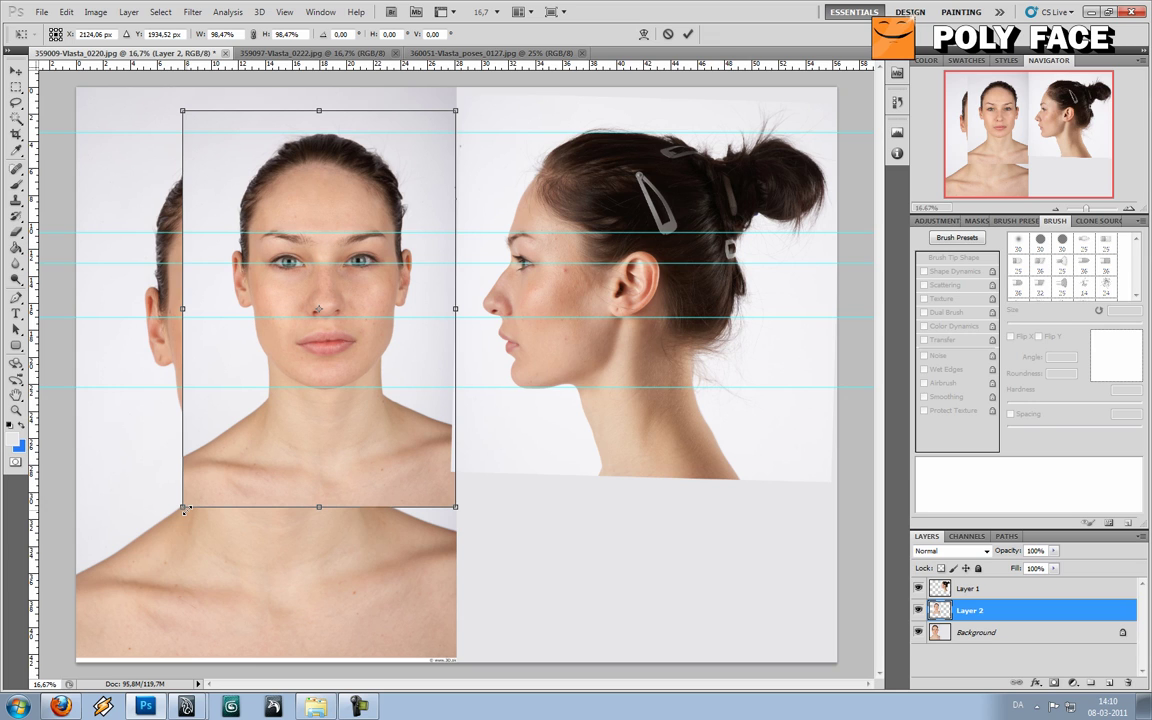
{"action": "left_click_drag", "start_coordinate": [186, 509], "coordinate": [183, 509]}
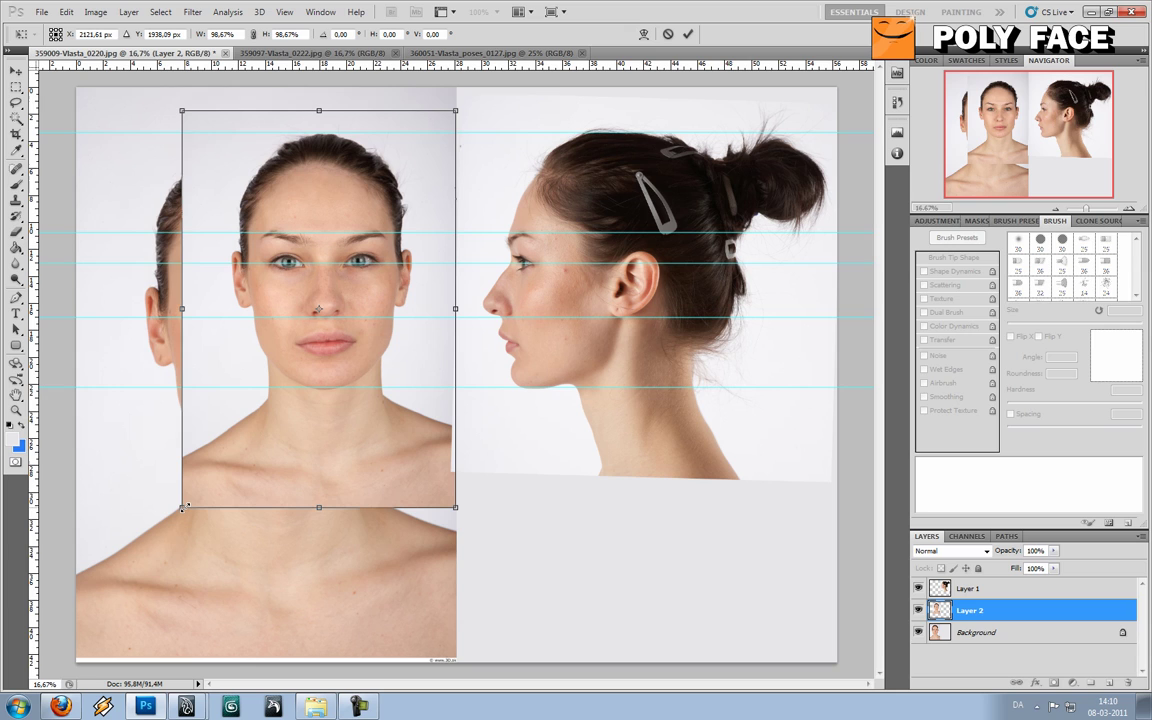
{"action": "key", "text": "Up"}
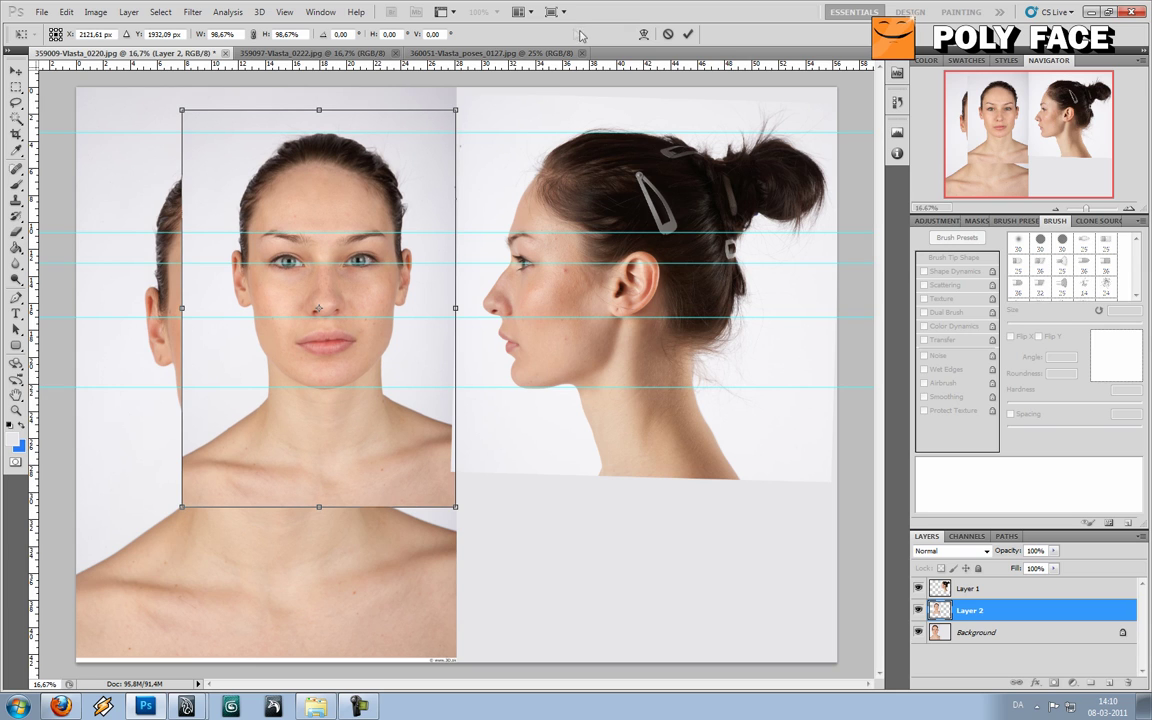
{"action": "left_click", "coordinate": [688, 34]}
Examine at close zoom how the eyes and nose of the profile and front faces line up with the guides
{"action": "left_click", "coordinate": [16, 87]}
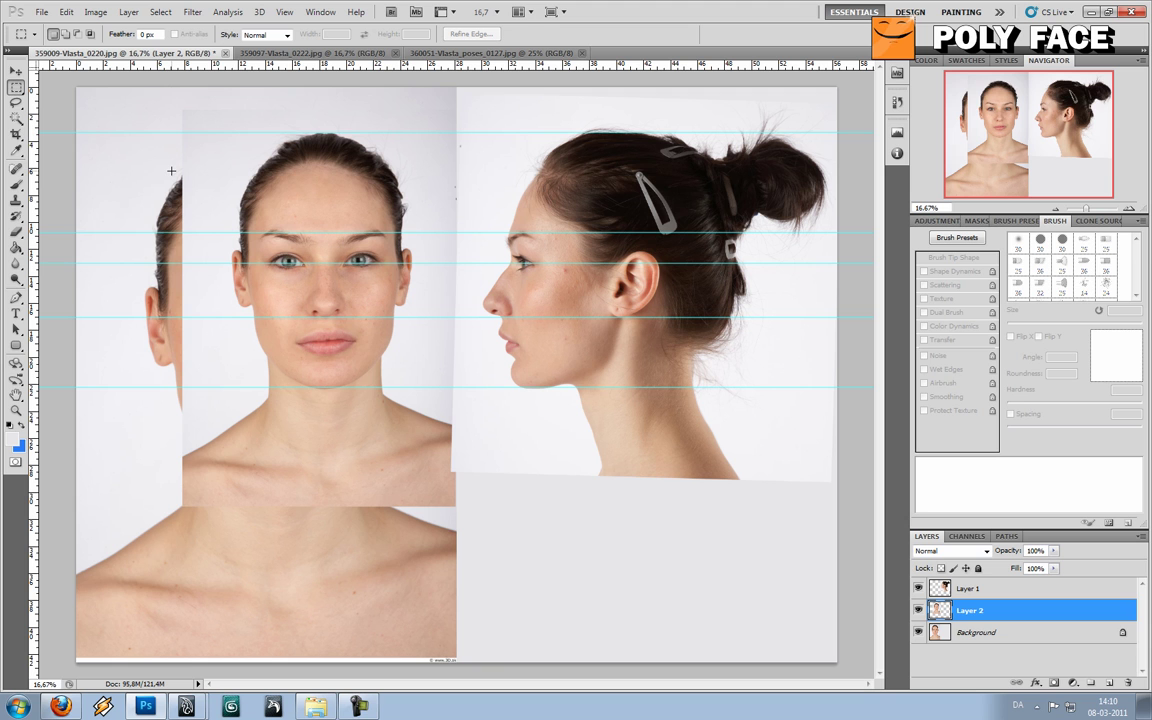
{"action": "left_click", "coordinate": [1127, 207]}
{"action": "left_click", "coordinate": [1128, 208]}
{"action": "left_click", "coordinate": [1128, 208]}
{"action": "left_click", "coordinate": [1128, 208]}
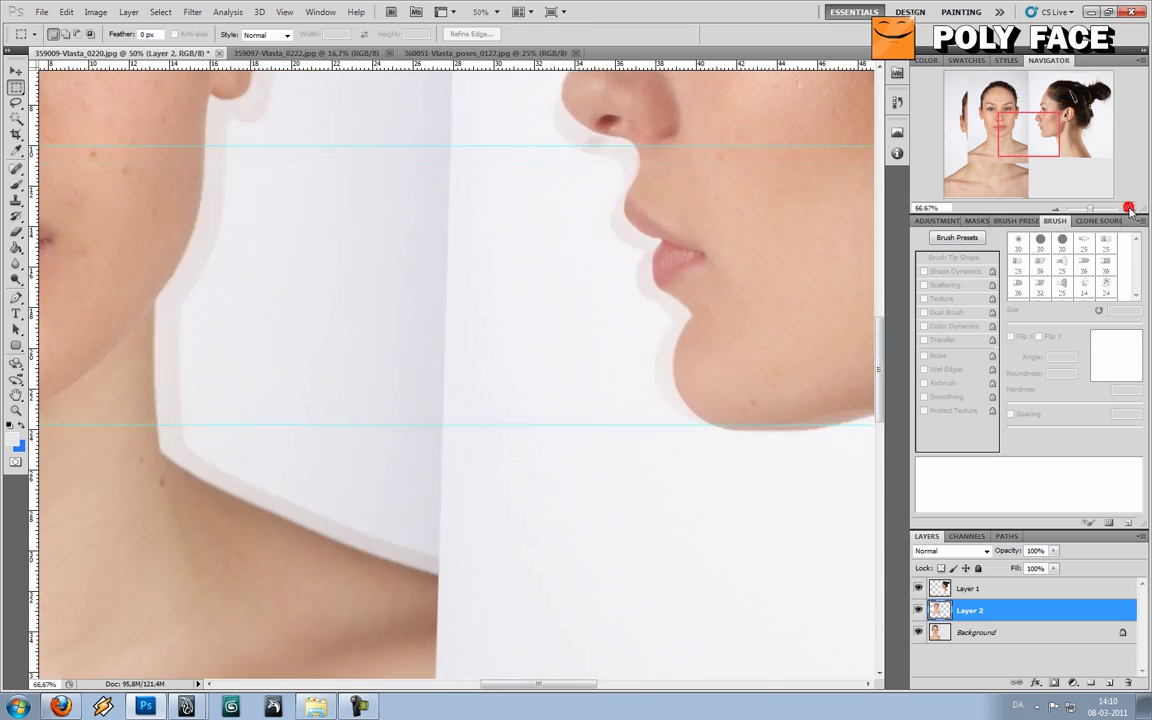
{"action": "left_click", "coordinate": [879, 372]}
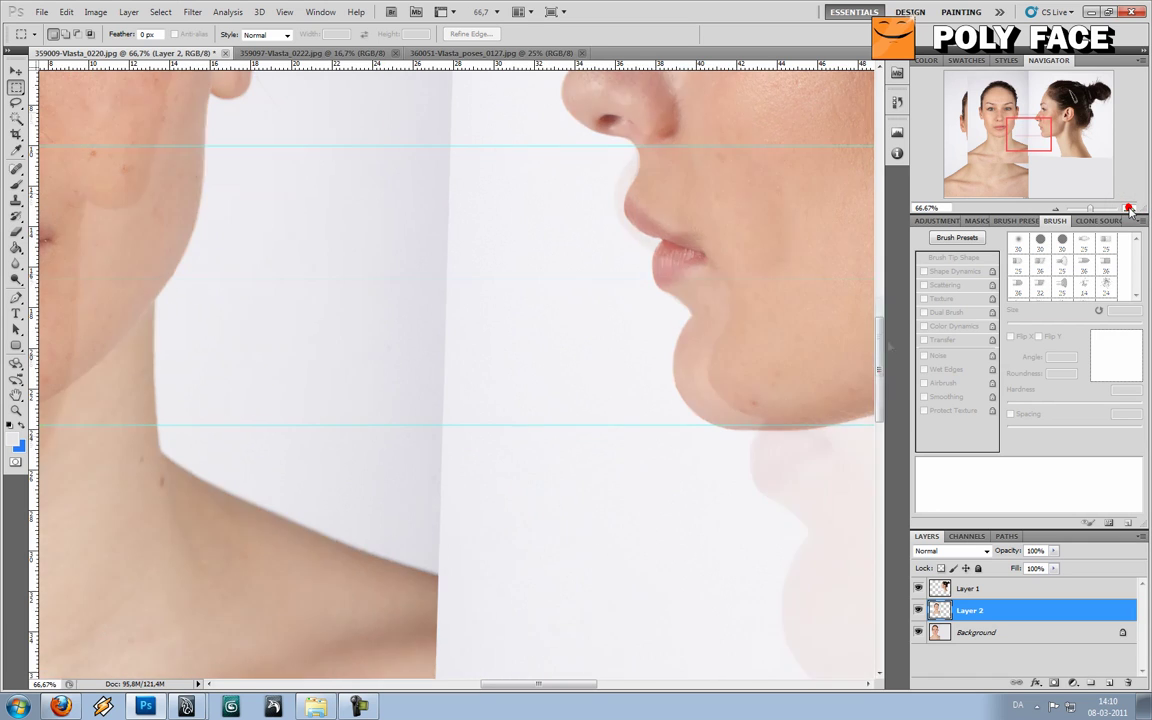
{"action": "left_click", "coordinate": [514, 684]}
{"action": "left_click_drag", "start_coordinate": [561, 686], "coordinate": [589, 686]}
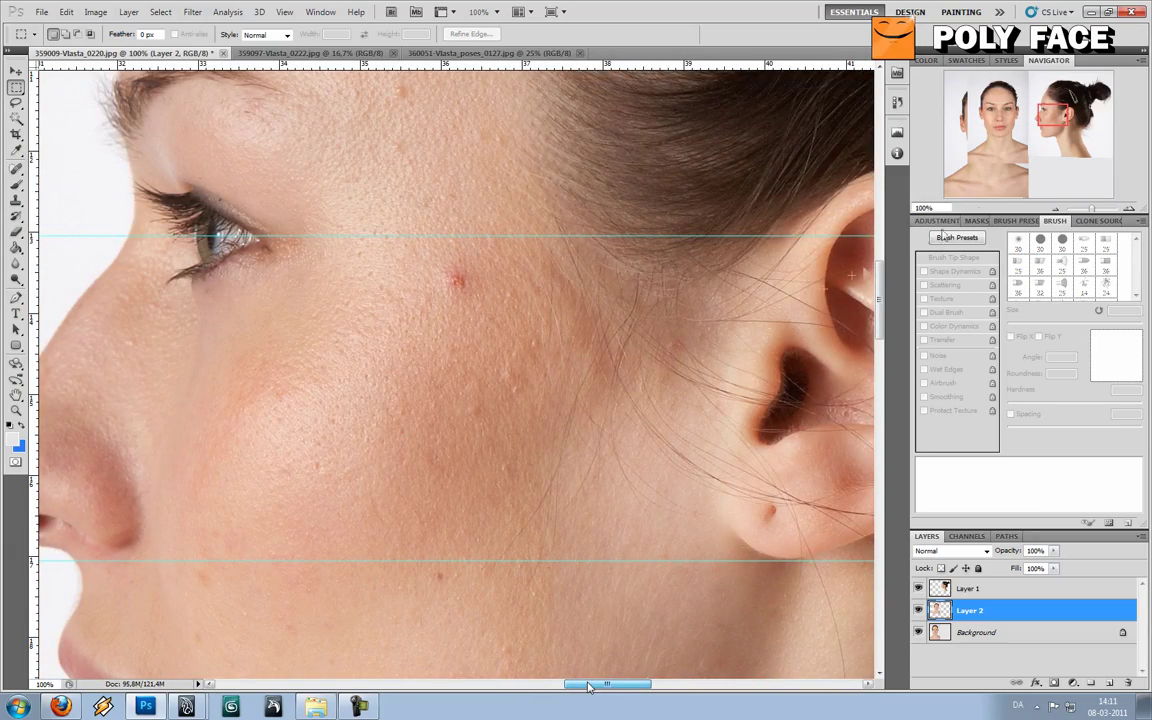
{"action": "left_click", "coordinate": [998, 113]}
{"action": "left_click", "coordinate": [1054, 209]}
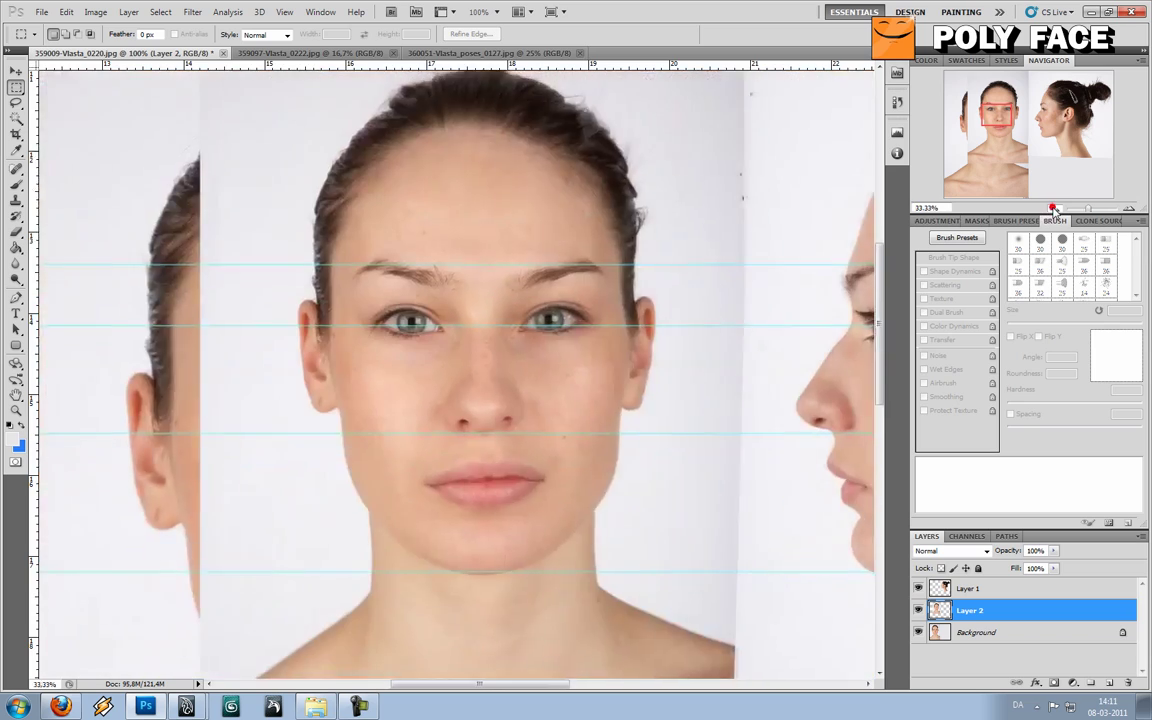
{"action": "key", "text": "ctrl+1"}
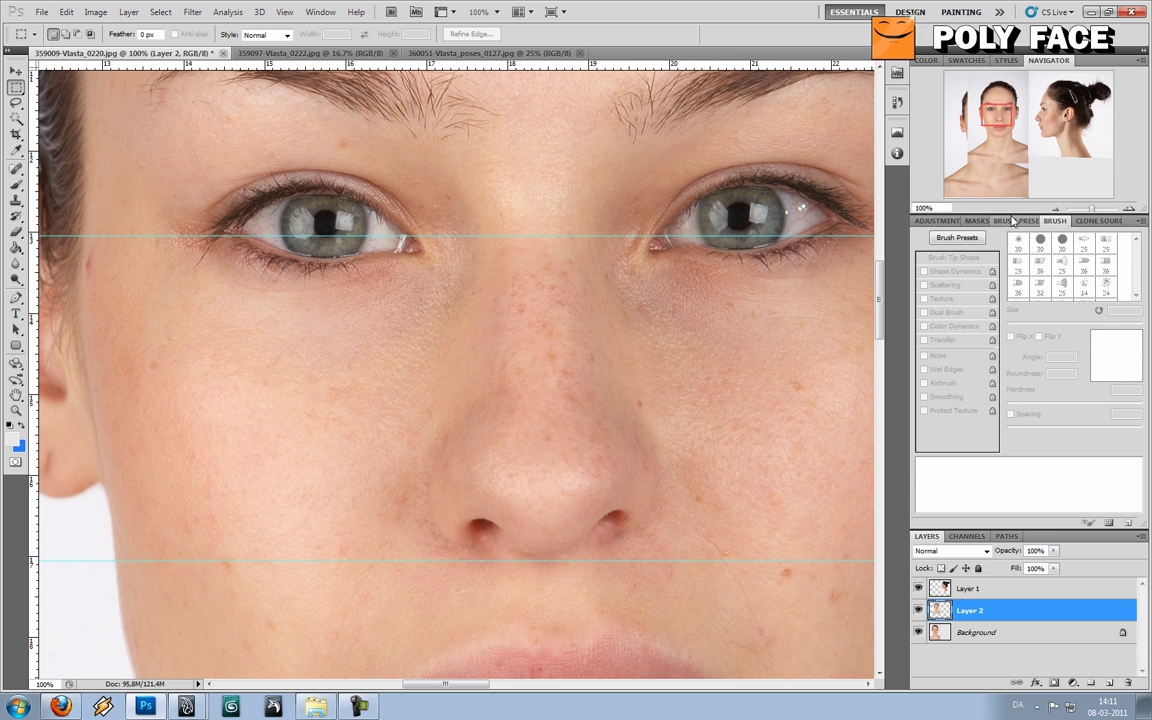
Crop the composite to the aligned front and profile heads, cutting away the leftover background photo beside and below them
{"action": "left_click", "coordinate": [1054, 209]}
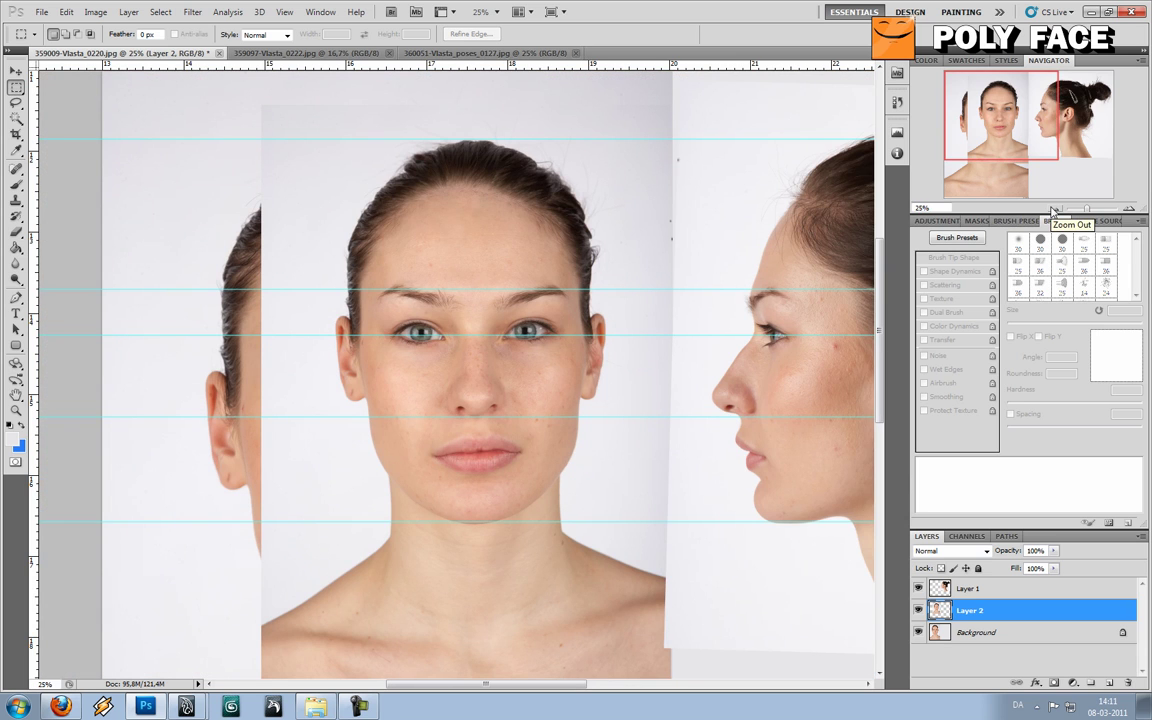
{"action": "left_click", "coordinate": [1056, 207]}
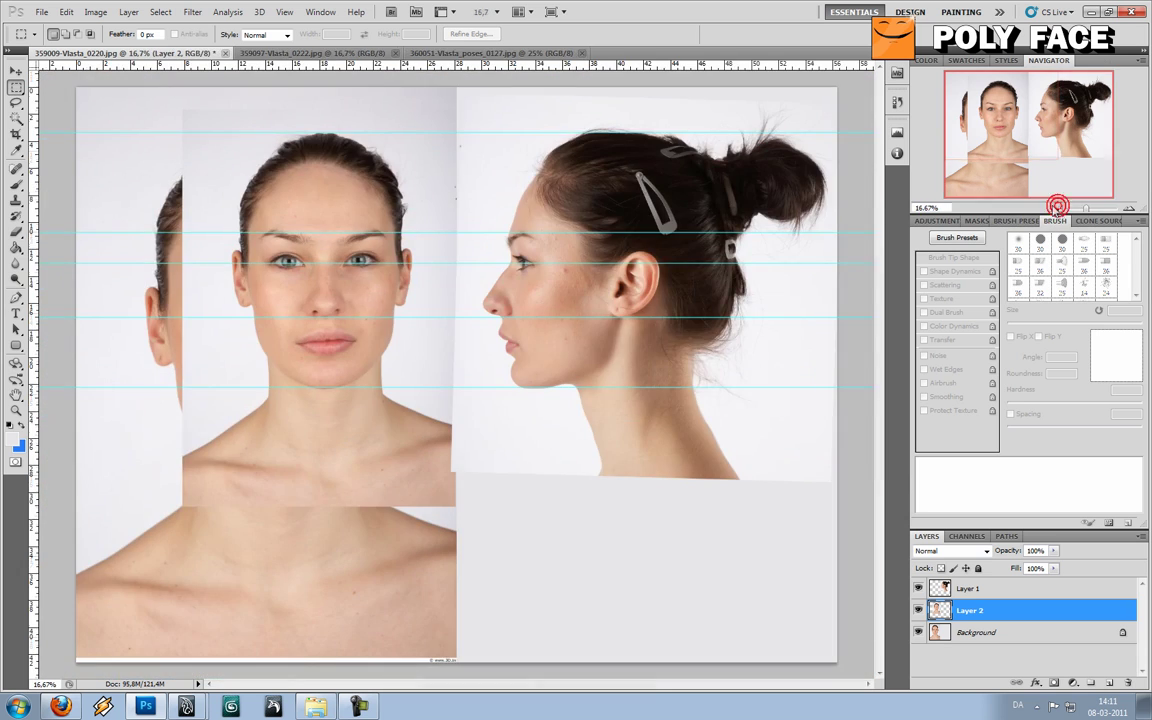
{"action": "left_click", "coordinate": [16, 136]}
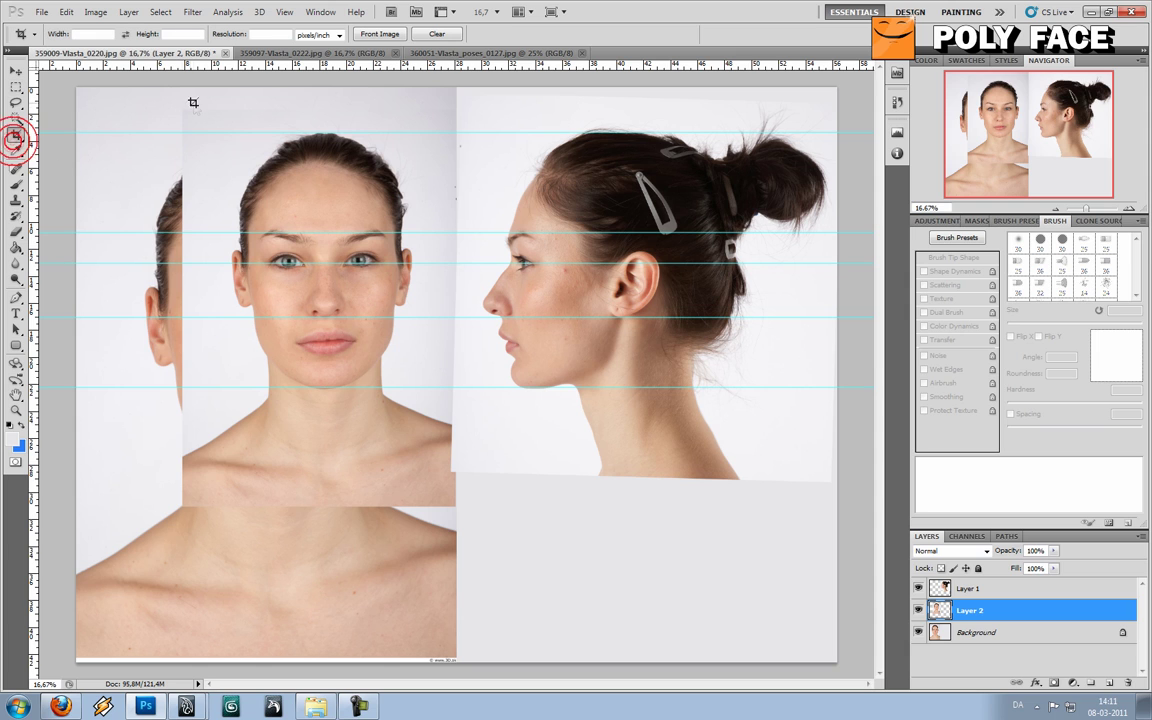
{"action": "left_click_drag", "start_coordinate": [183, 109], "coordinate": [850, 473]}
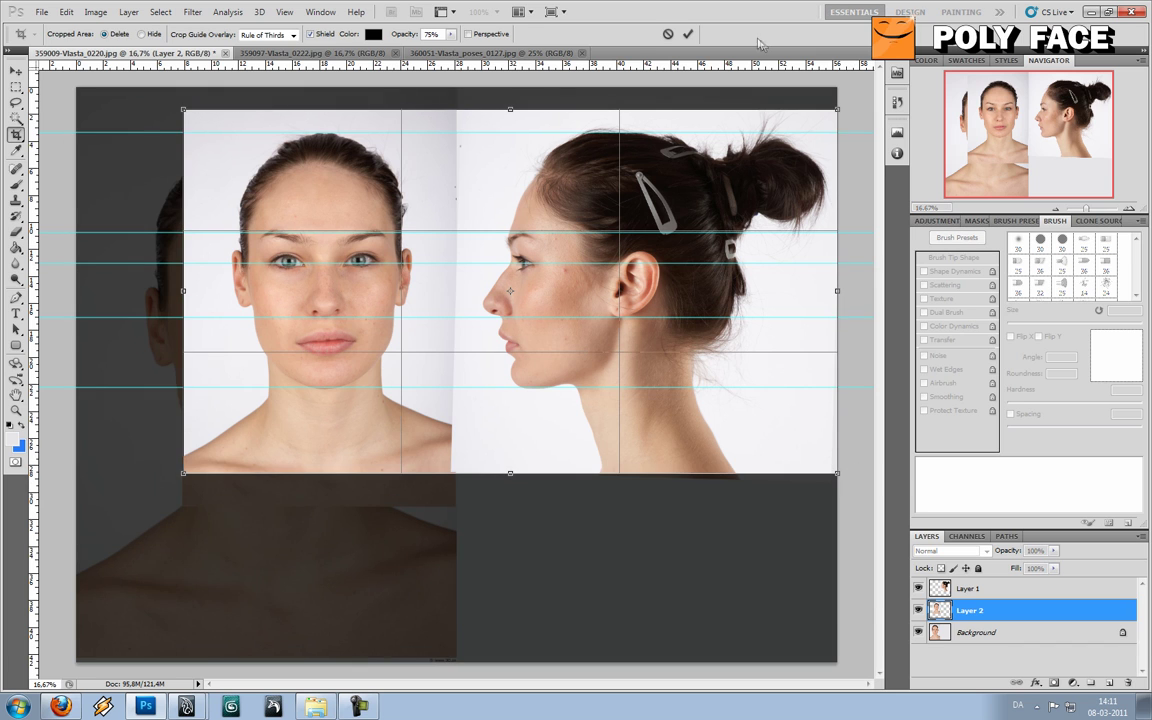
{"action": "left_click", "coordinate": [687, 35]}
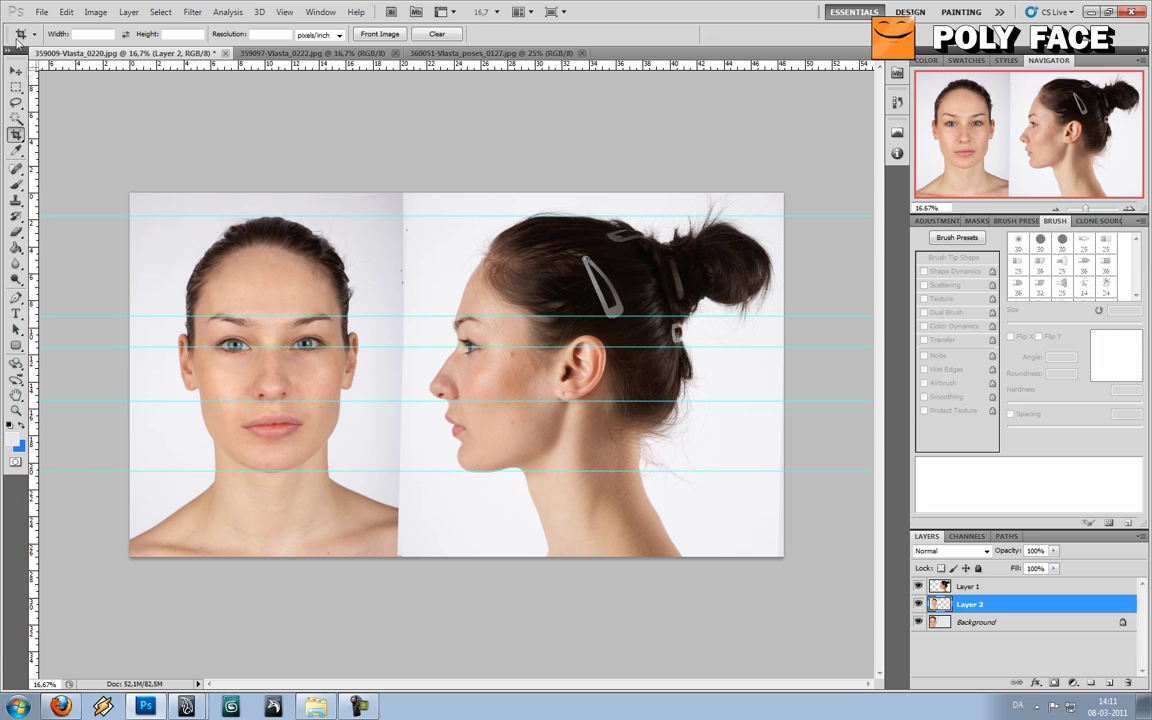
Start saving a copy of the cropped composite in the images folder, one level above 03_girl, with the name front_side
{"action": "left_click", "coordinate": [42, 12]}
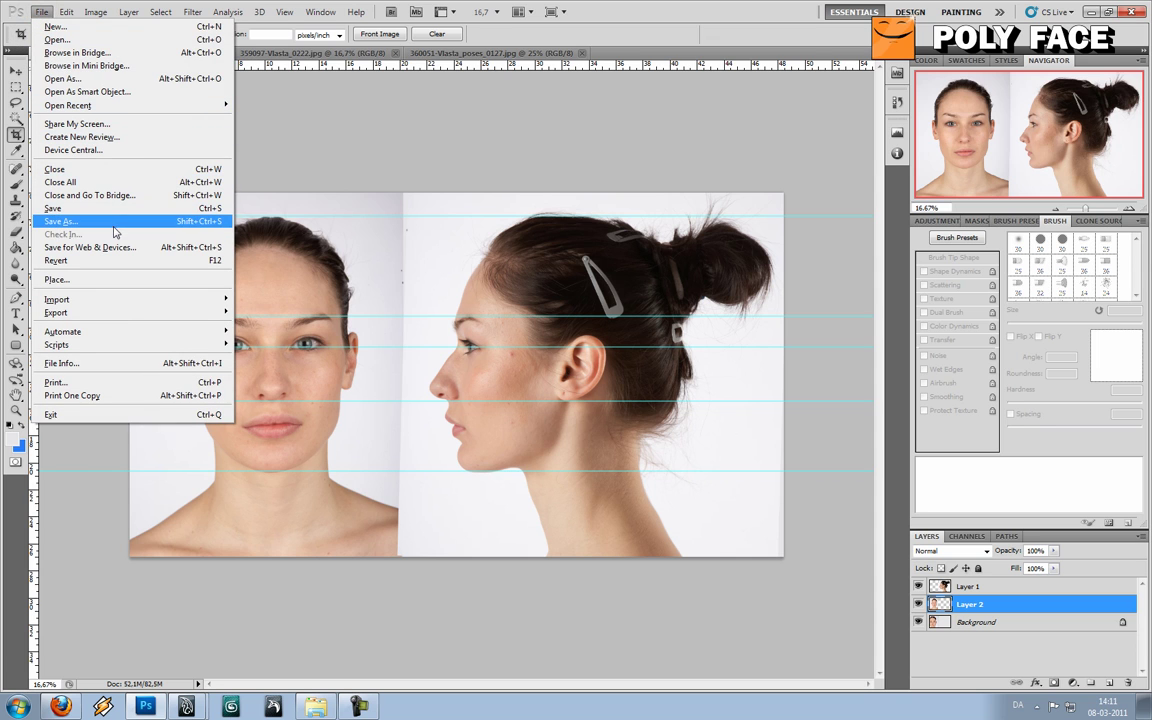
{"action": "left_click", "coordinate": [120, 223]}
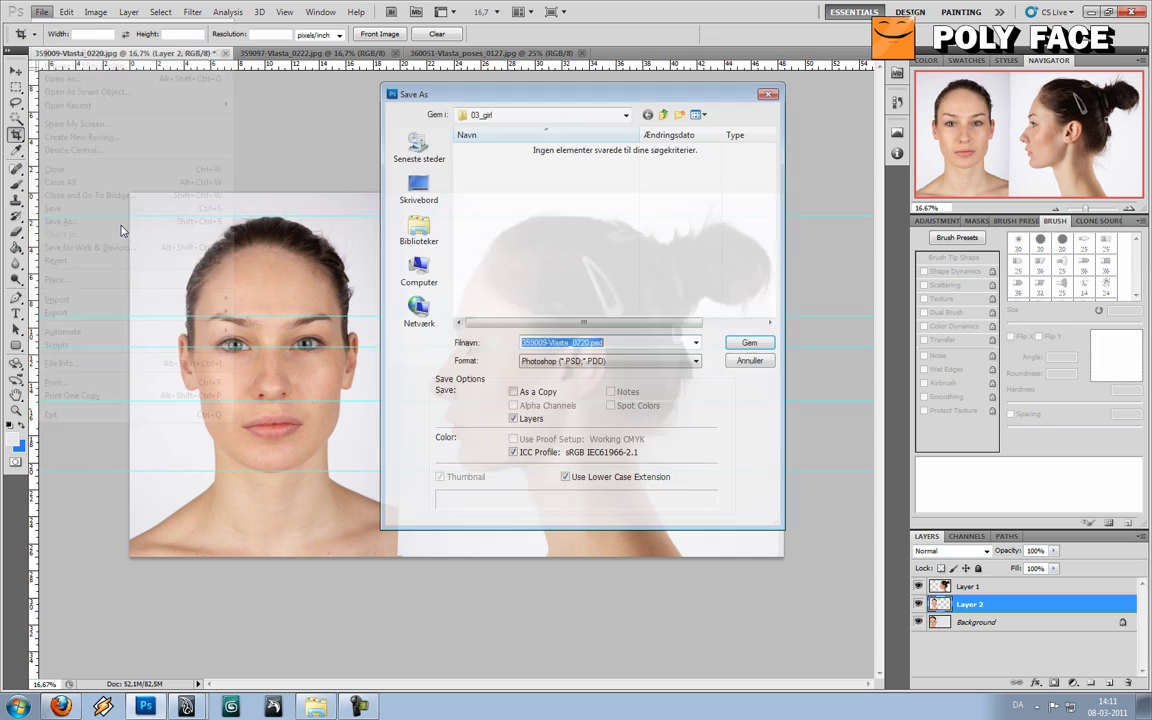
{"action": "left_click", "coordinate": [663, 116]}
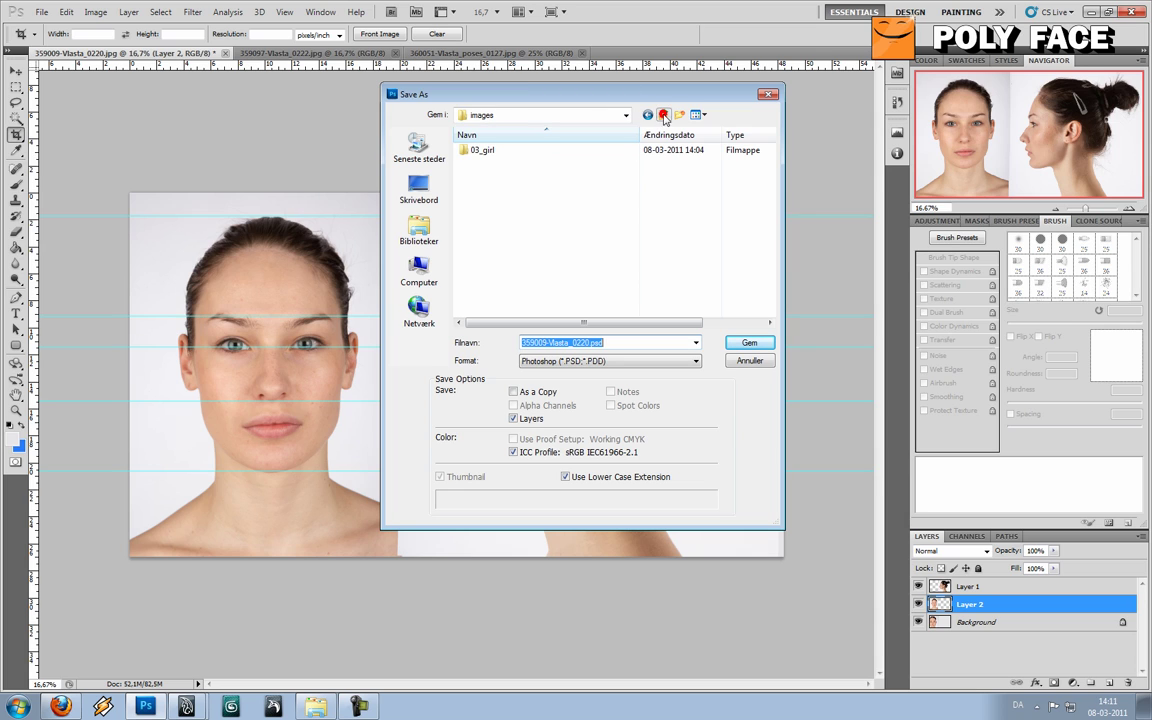
{"action": "left_click", "coordinate": [590, 342]}
{"action": "type", "text": "front.psd"}
{"action": "key", "text": "Left"}
{"action": "key", "text": "Left"}
{"action": "key", "text": "Left"}
{"action": "key", "text": "Left"}
{"action": "type", "text": "_side"}
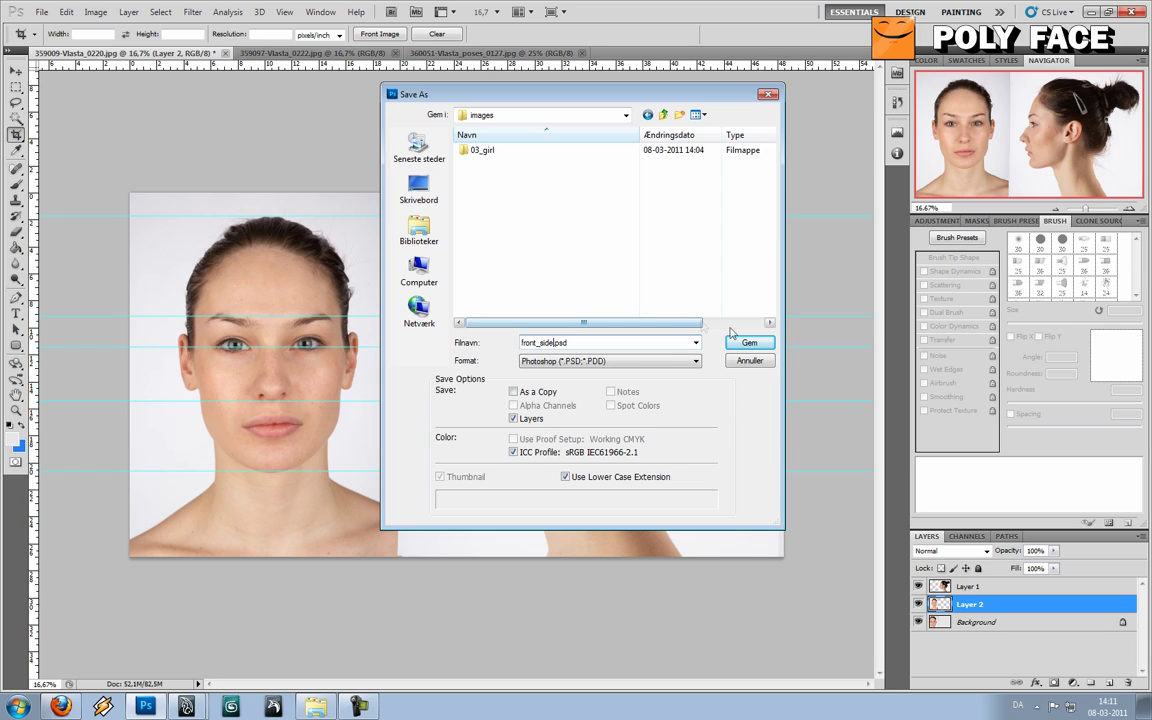
Choose JPEG as the file format and save front_side.jpg at quality 12 with the Baseline ("Standard") option
{"action": "left_click", "coordinate": [697, 361]}
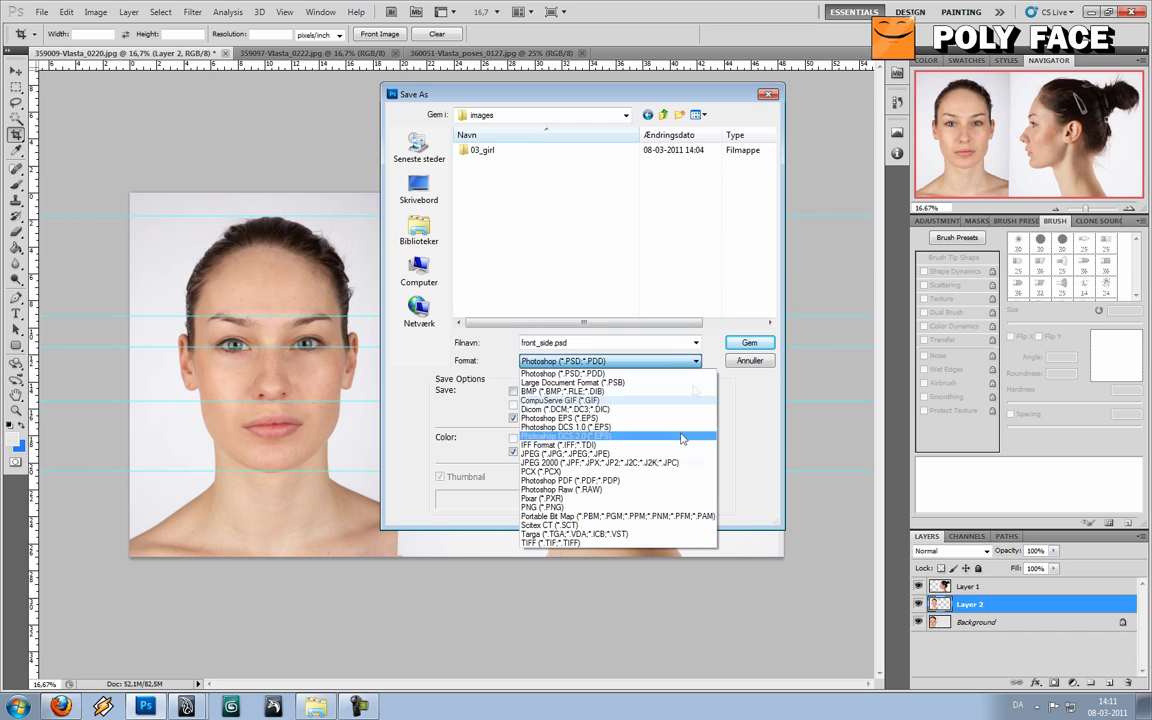
{"action": "left_click", "coordinate": [647, 455]}
{"action": "left_click", "coordinate": [674, 342]}
{"action": "left_click", "coordinate": [648, 342]}
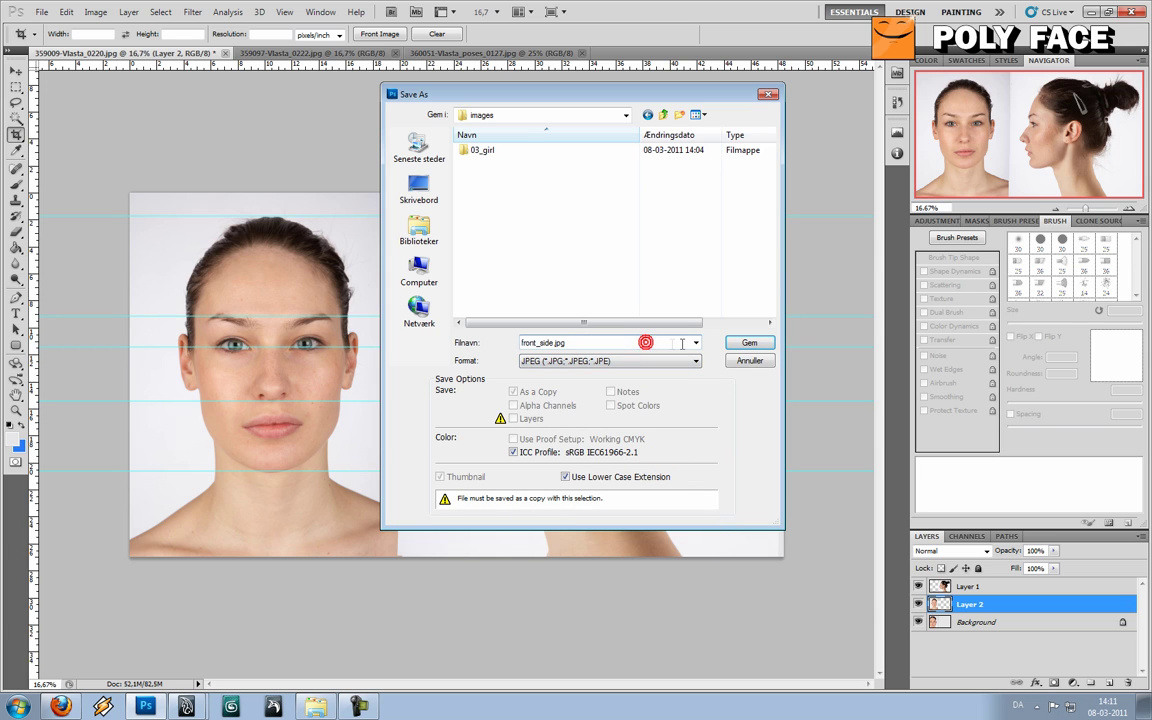
{"action": "left_click", "coordinate": [740, 344]}
{"action": "type", "text": "12"}
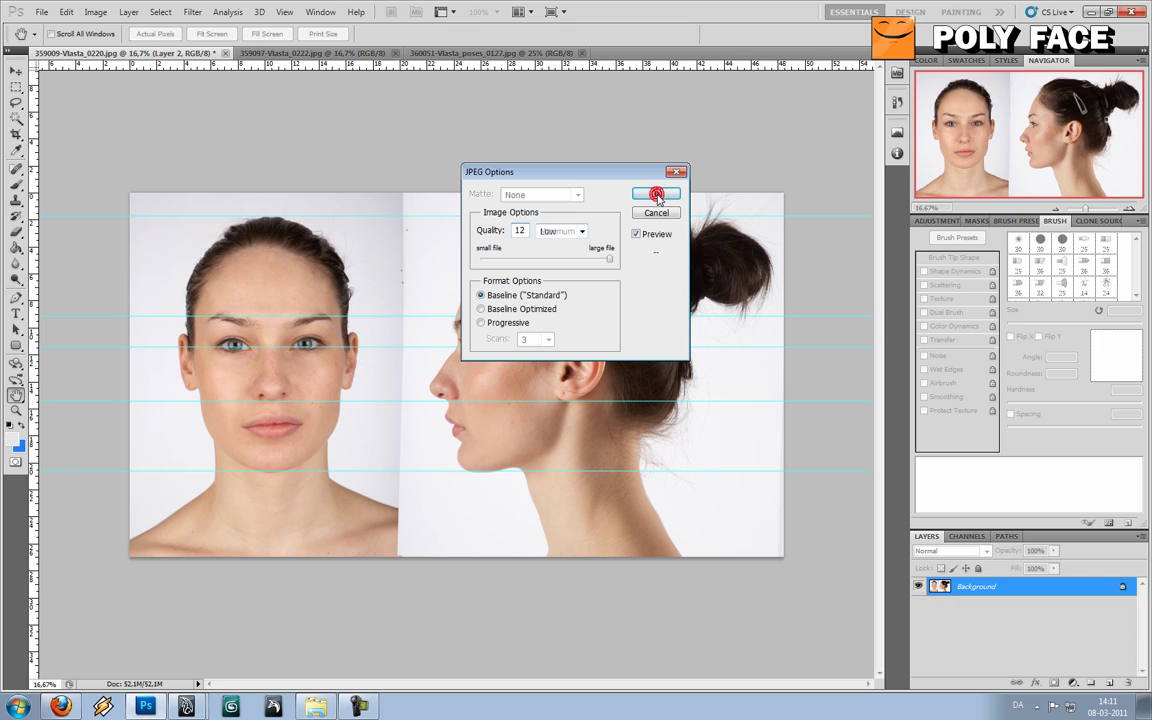
{"action": "left_click", "coordinate": [656, 194]}
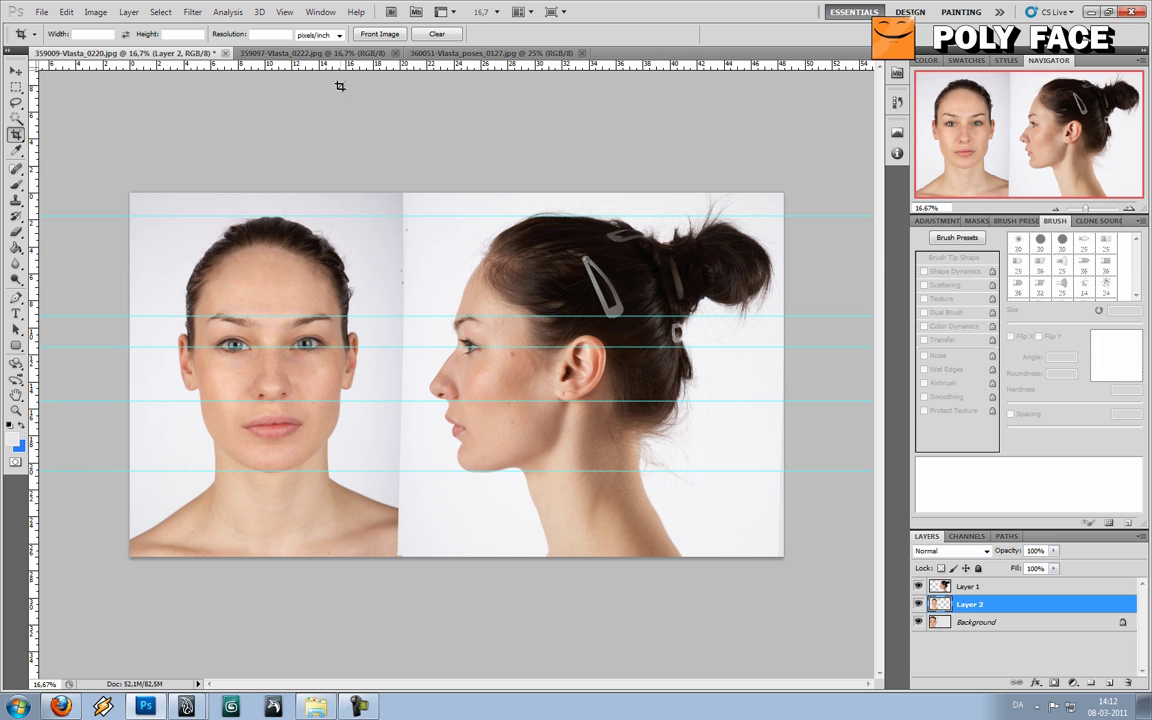
Switch to the open three-quarter view photo of the head
{"action": "left_click", "coordinate": [313, 54]}
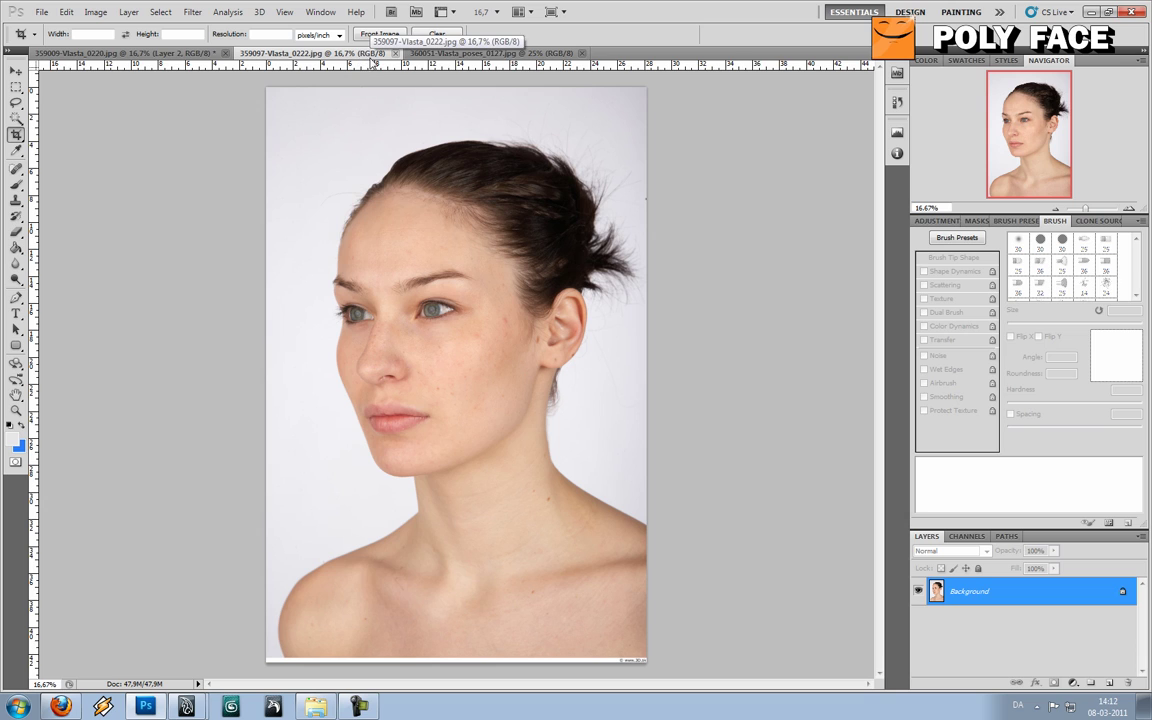